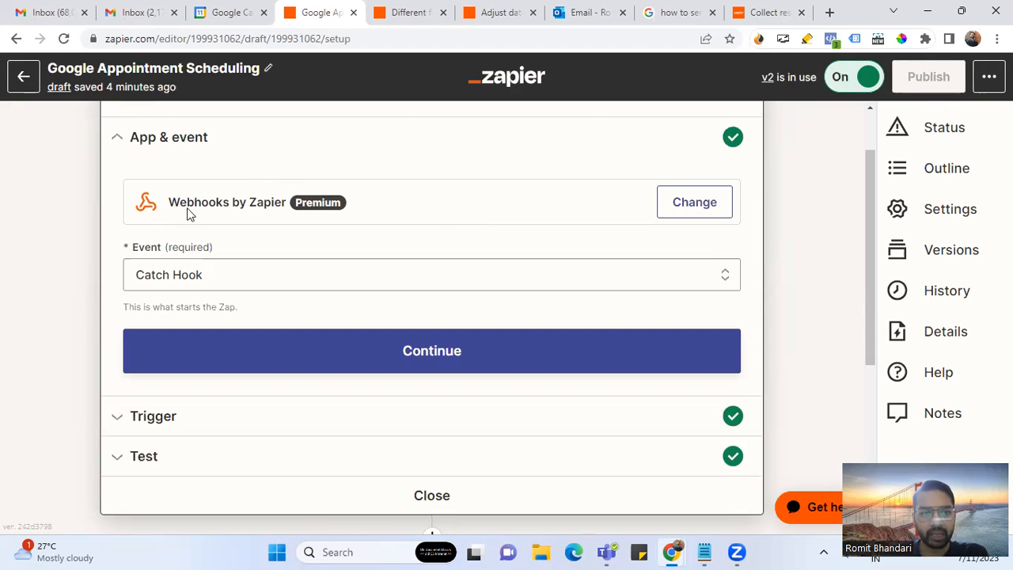
- Keep Catch Hook as the Webhooks by Zapier trigger event and continue to the trigger settings
left_click(226, 272)
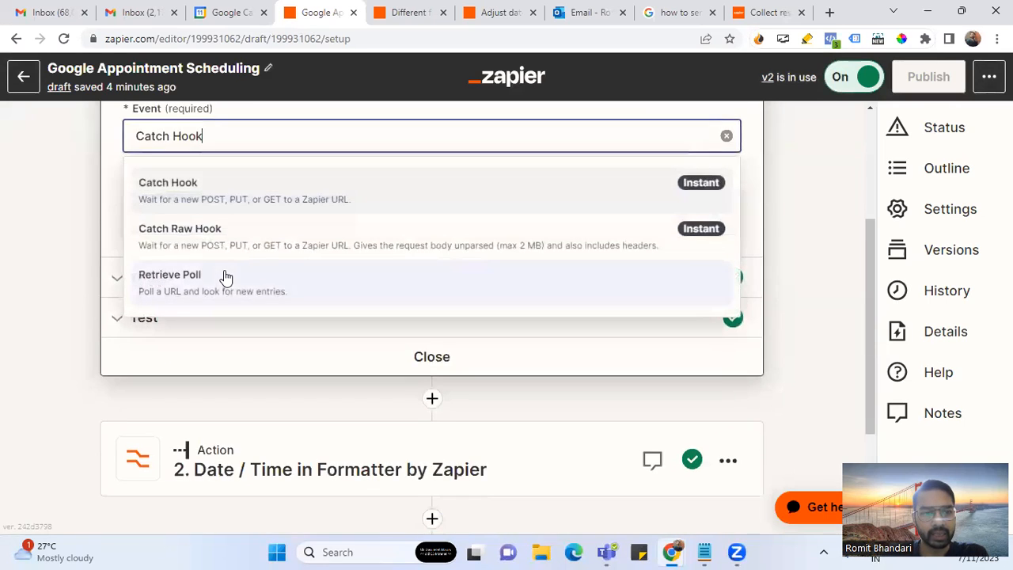
left_click(107, 176)
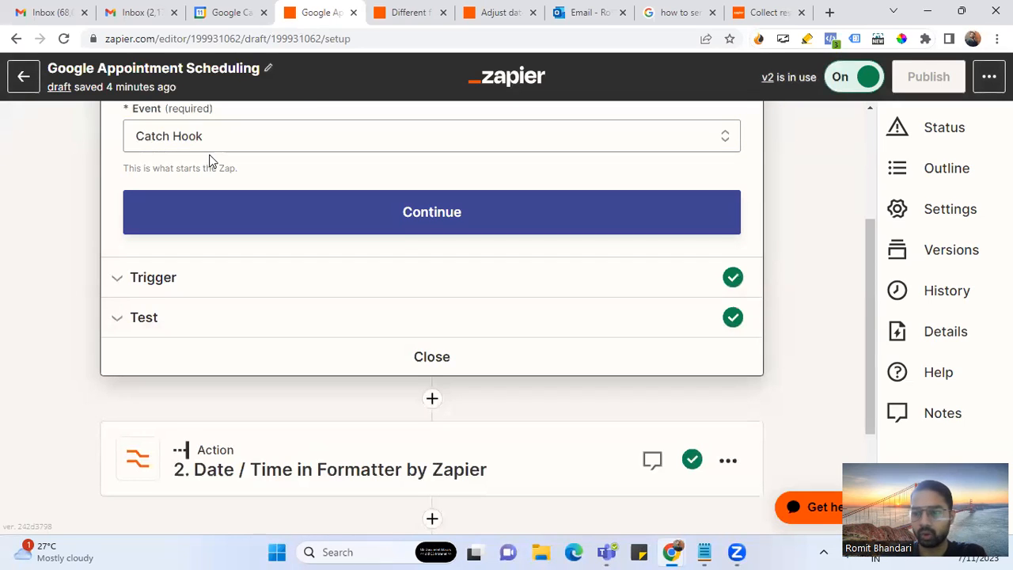
left_click(272, 227)
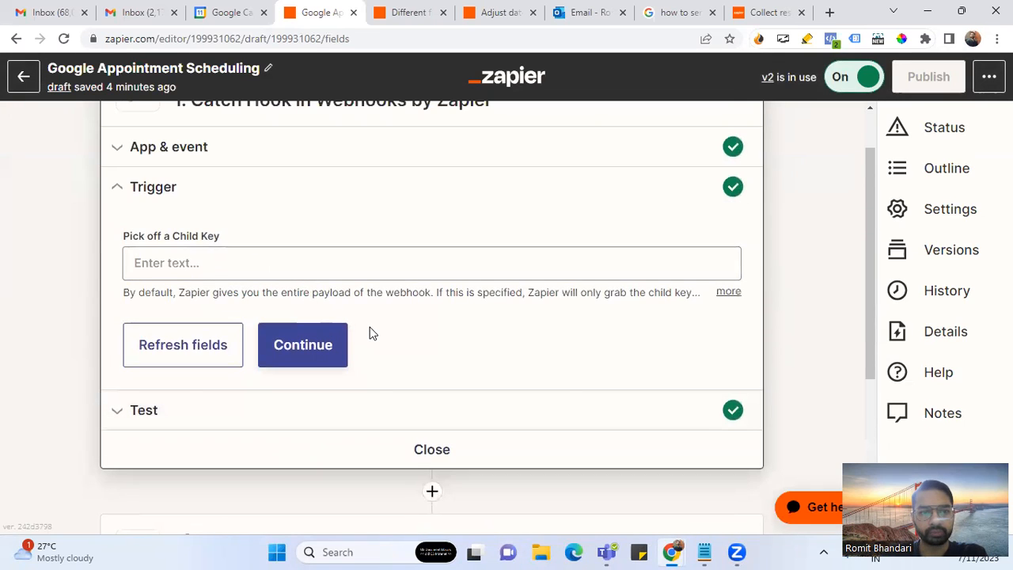
- Read the full Pick off a Child Key help, leave the field blank, and continue to testing
left_click(729, 292)
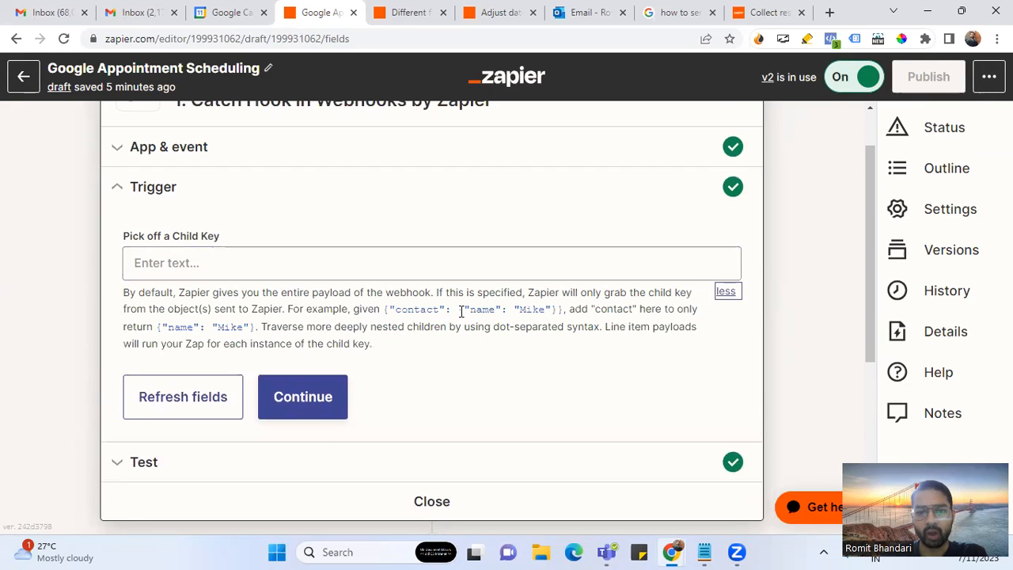
left_click_drag(459, 310, 560, 310)
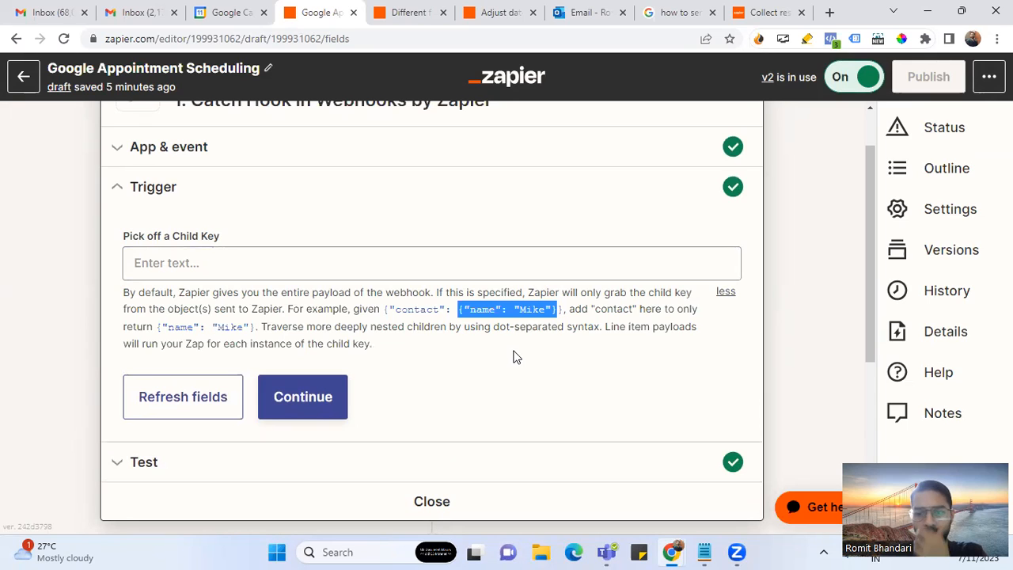
left_click_drag(390, 310, 552, 310)
double_click(428, 309)
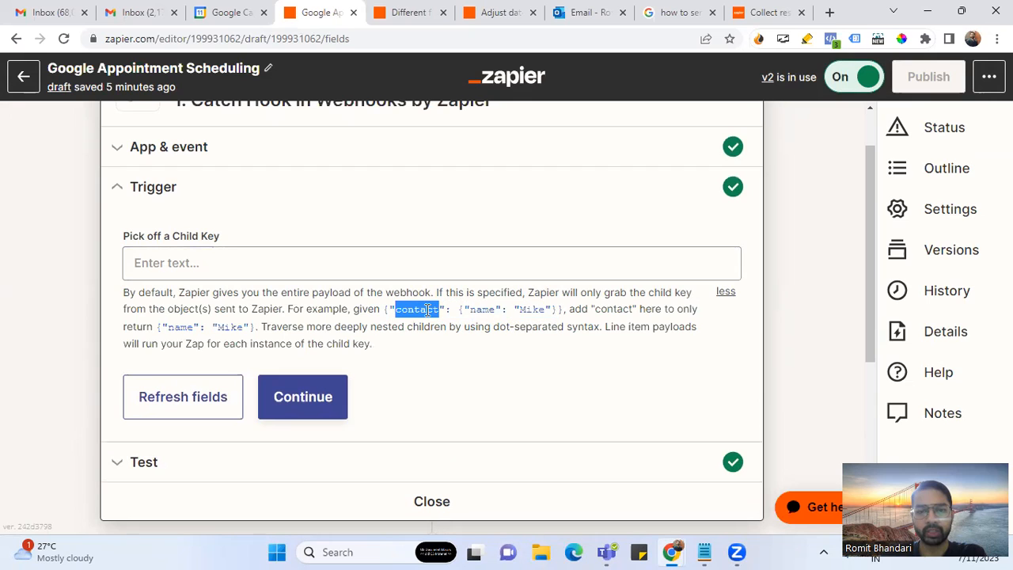
left_click_drag(458, 309, 558, 310)
left_click_drag(290, 310, 410, 358)
scroll(449, 367, "down", 1)
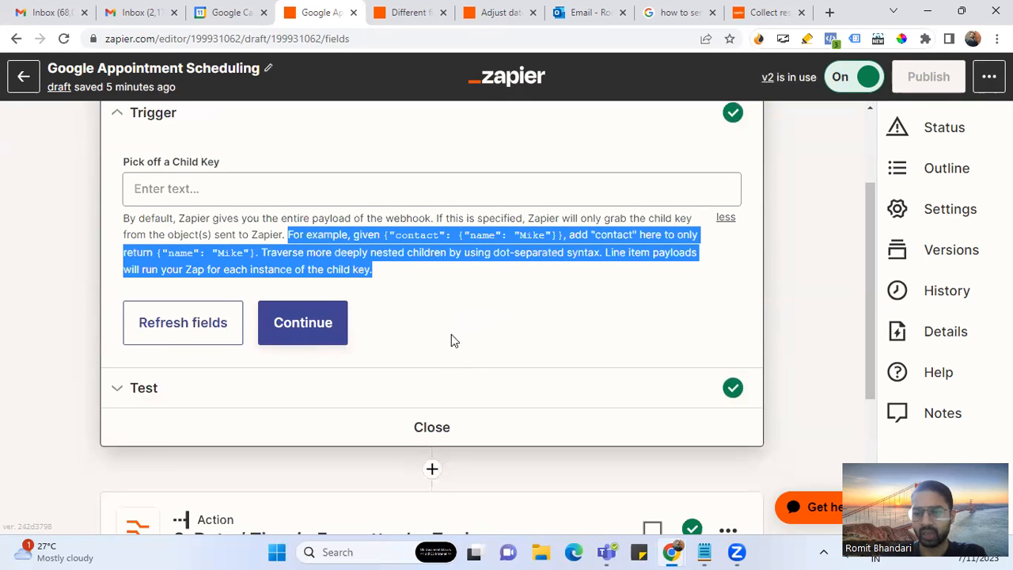
left_click(327, 335)
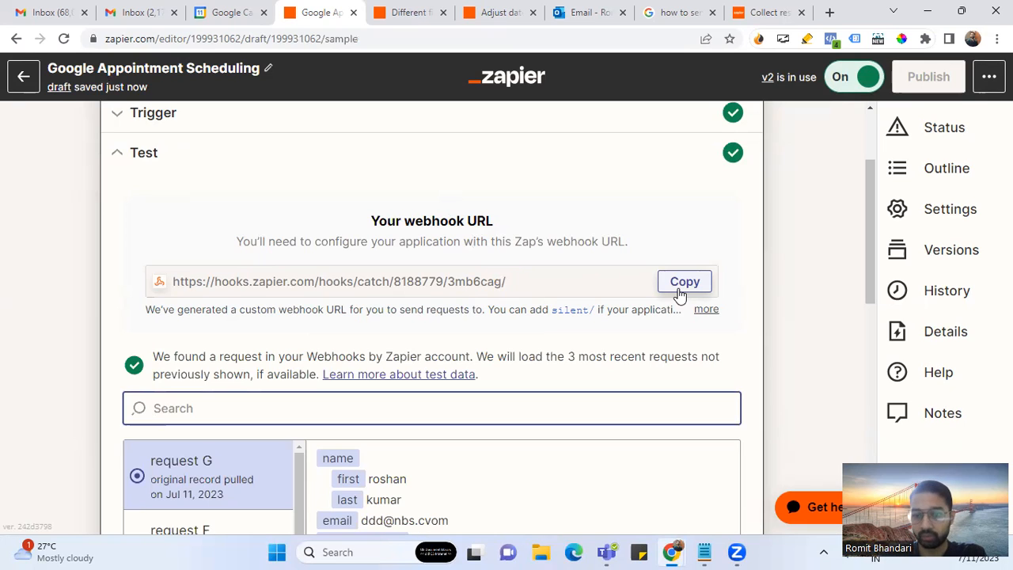
scroll(564, 349, "down", 3)
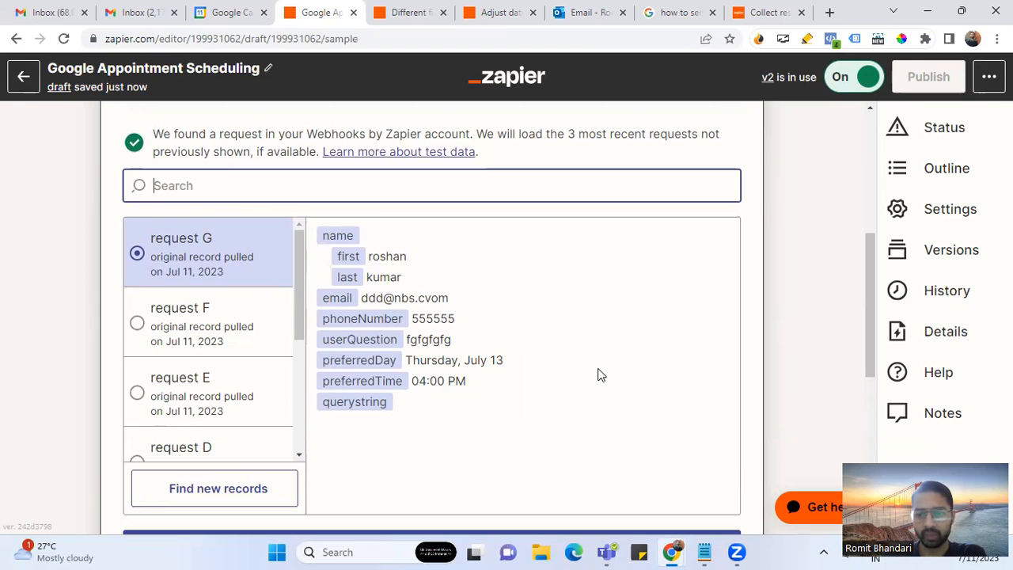
scroll(599, 374, "down", 3)
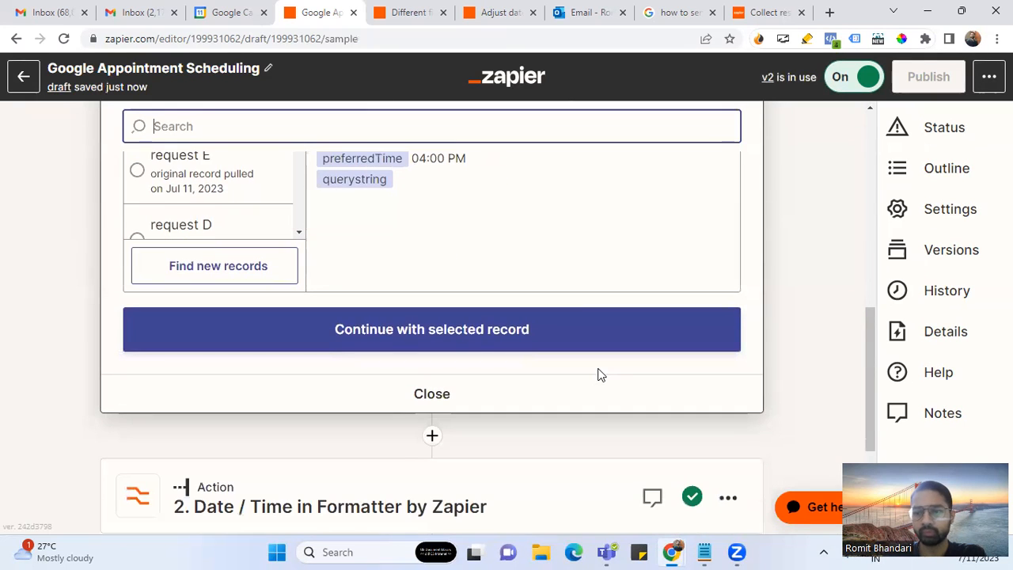
scroll(599, 374, "down", 2)
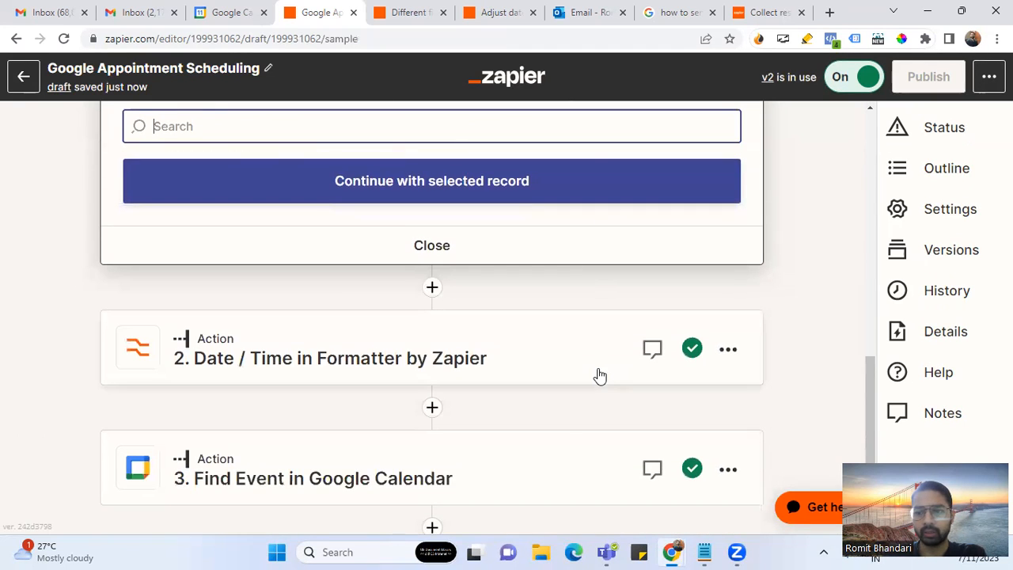
- Open the step 2 Date / Time formatter and confirm Date / Time as its event
left_click(480, 361)
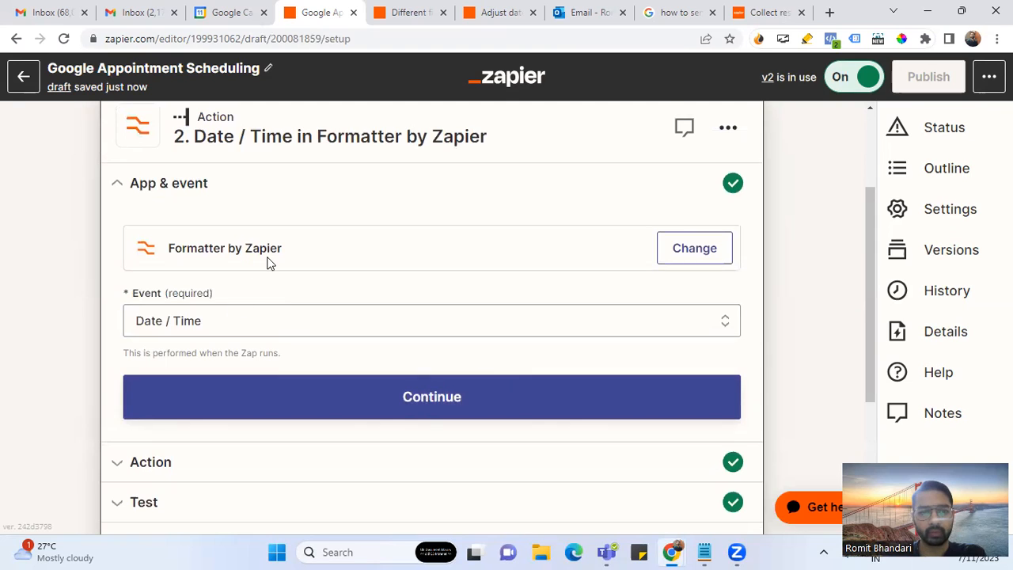
scroll(393, 274, "up", 1)
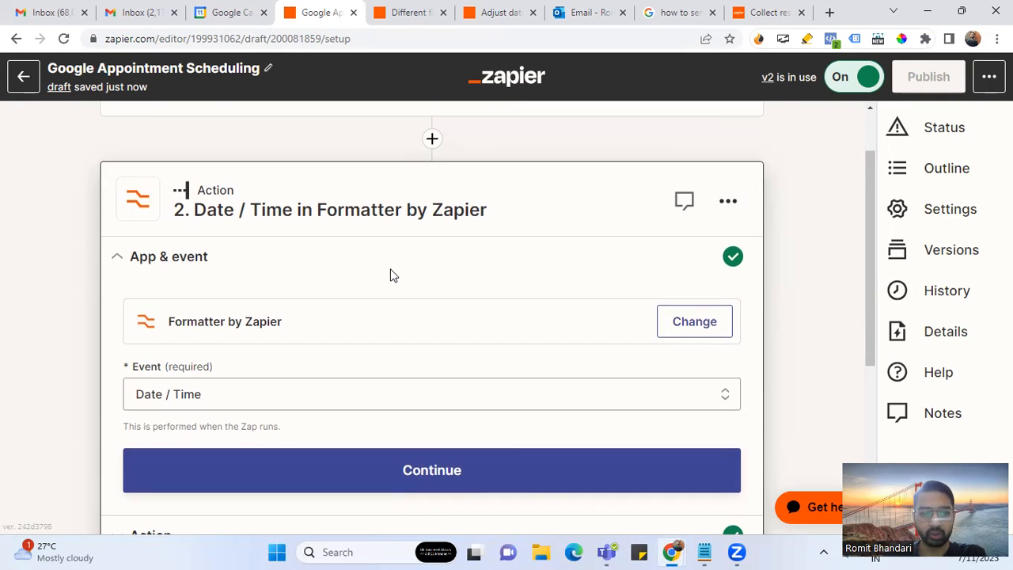
scroll(391, 276, "down", 2)
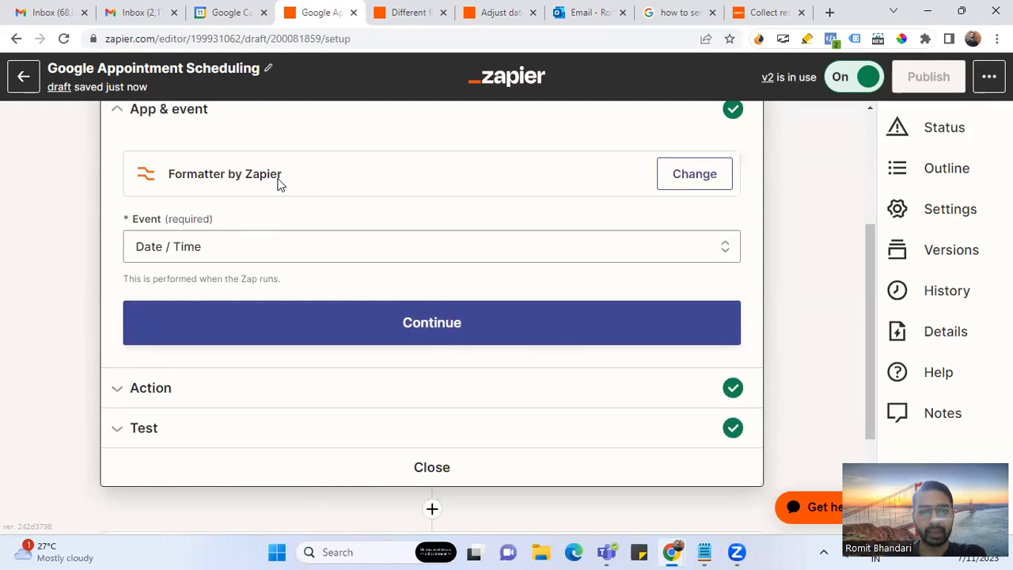
left_click(204, 251)
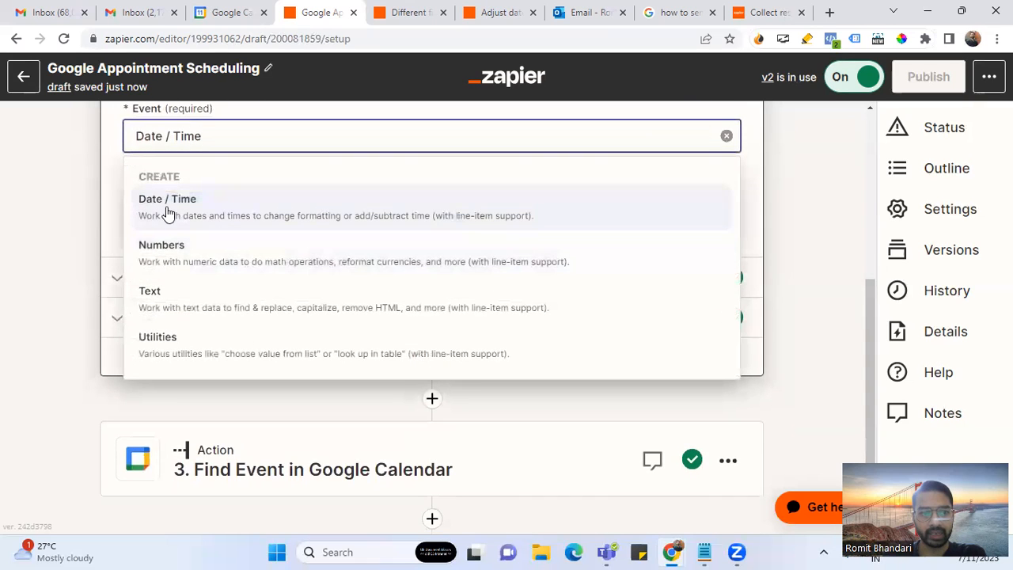
left_click(166, 212)
left_click(264, 285)
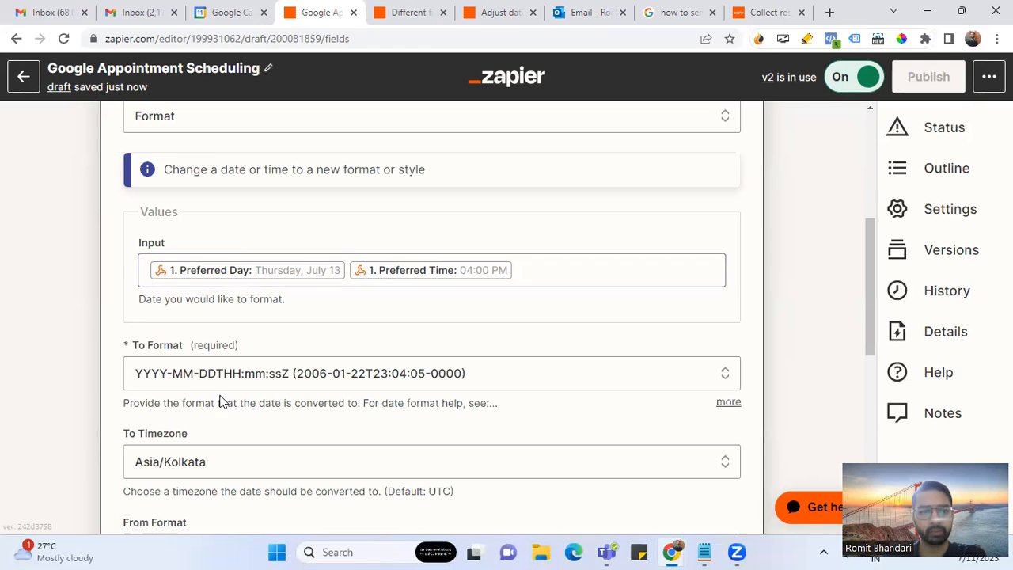
- Keep the YYYY-MM-DDTHH:mm:ssZ output format and test the formatter, getting 2023-07-13T16:00:00+0530
scroll(188, 393, "down", 1)
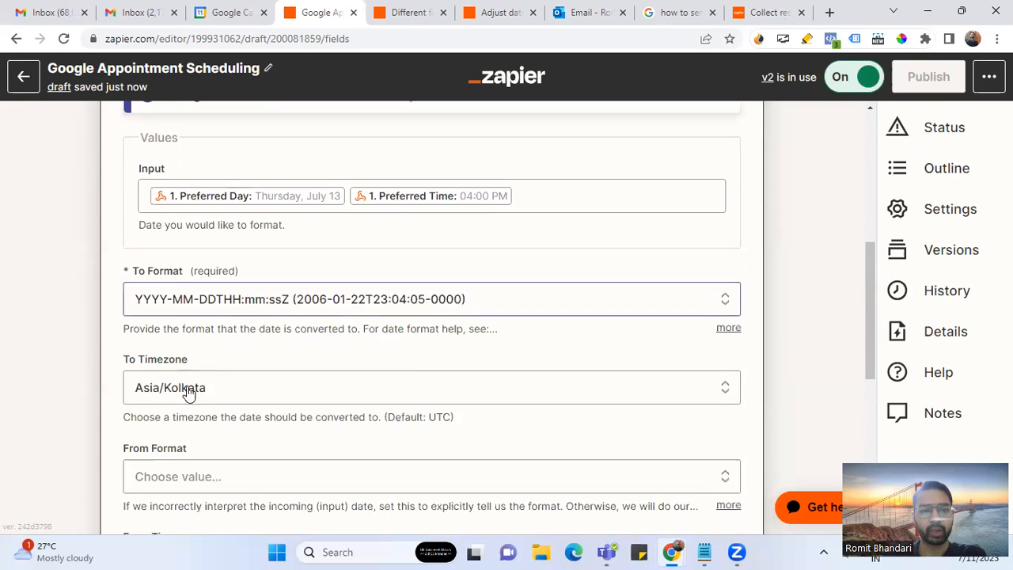
left_click(298, 306)
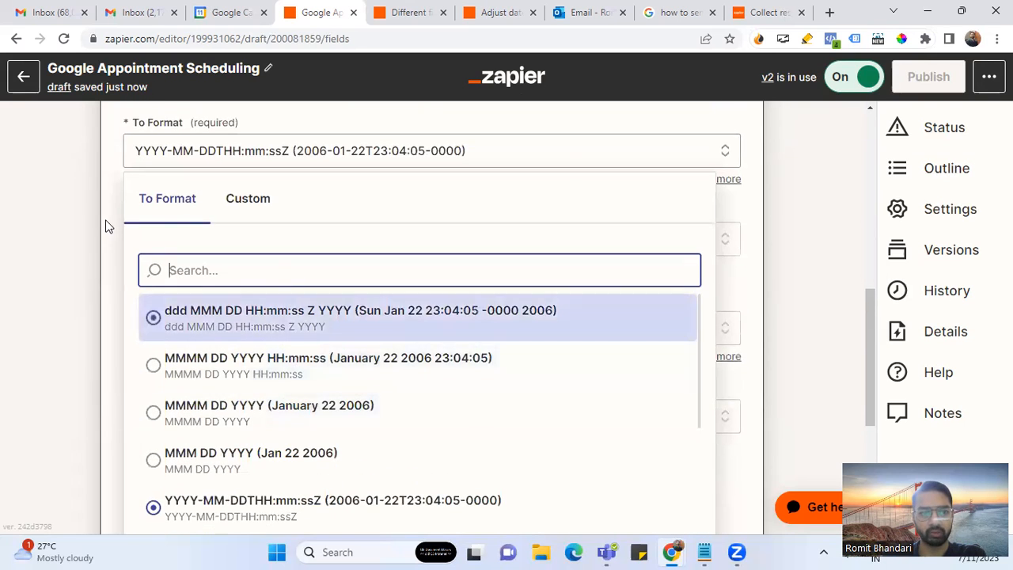
left_click(107, 227)
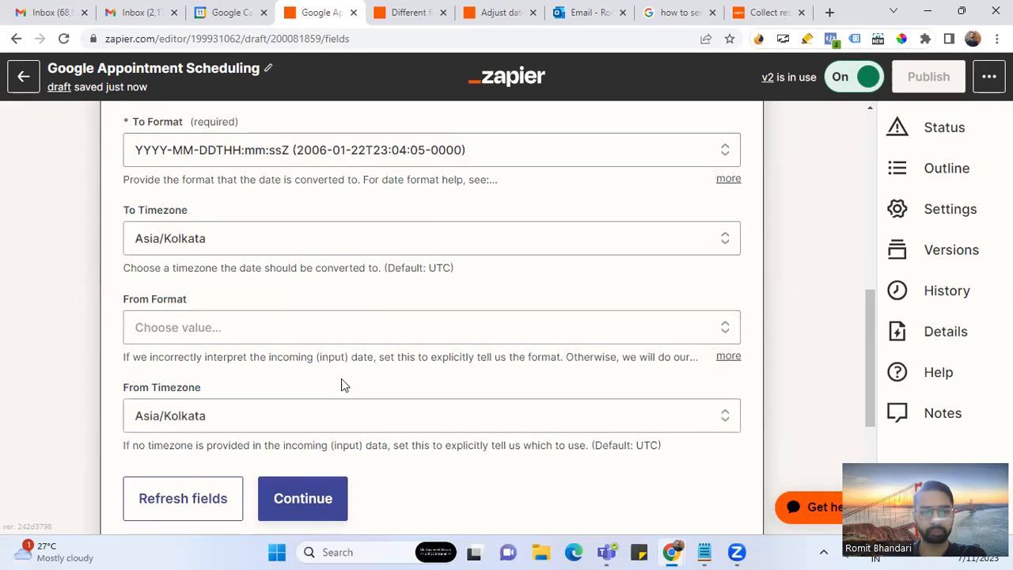
scroll(341, 384, "down", 2)
left_click(266, 366)
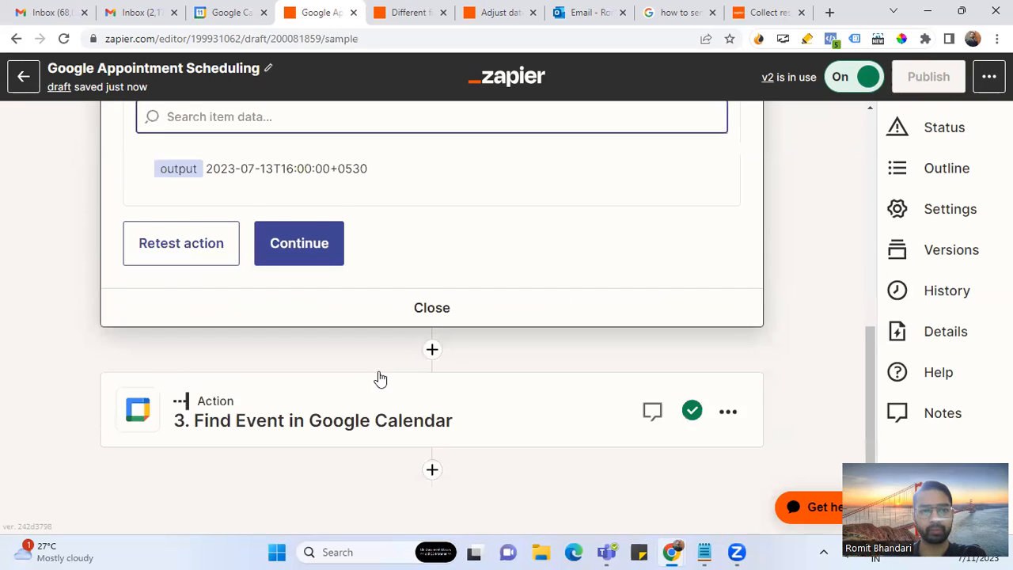
scroll(380, 377, "up", 1)
left_click_drag(369, 244, 203, 249)
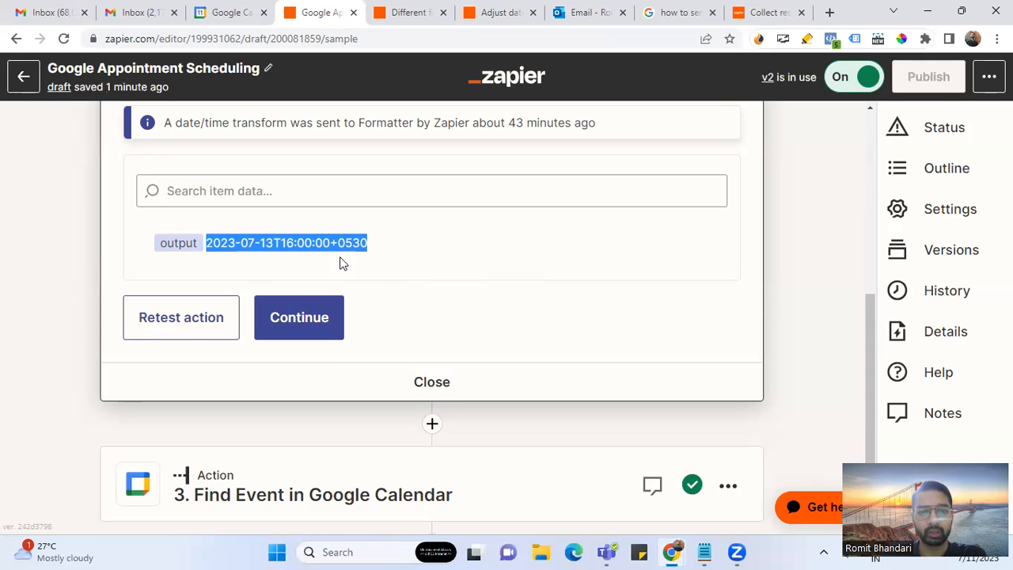
left_click(369, 241)
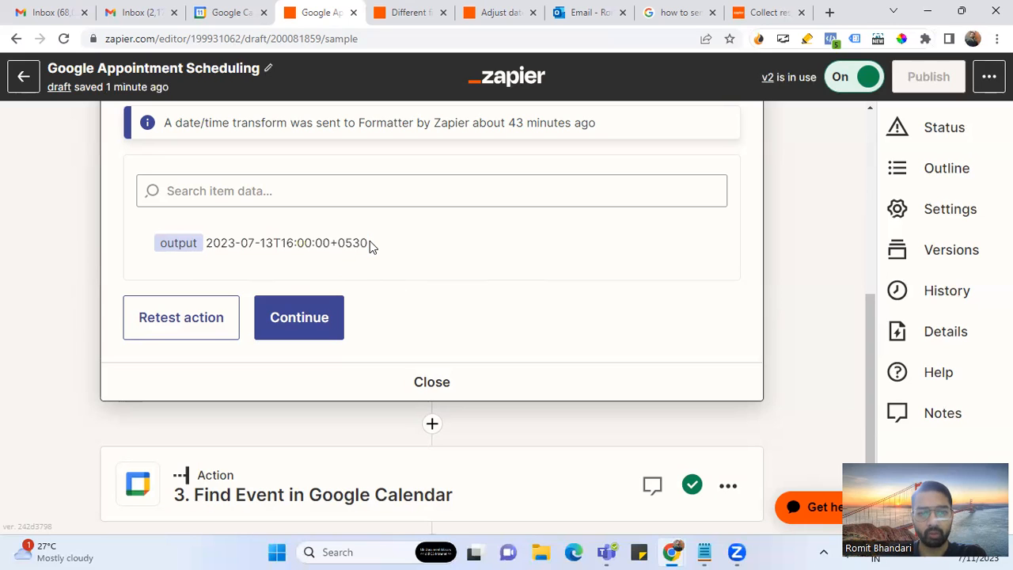
scroll(440, 290, "down", 1)
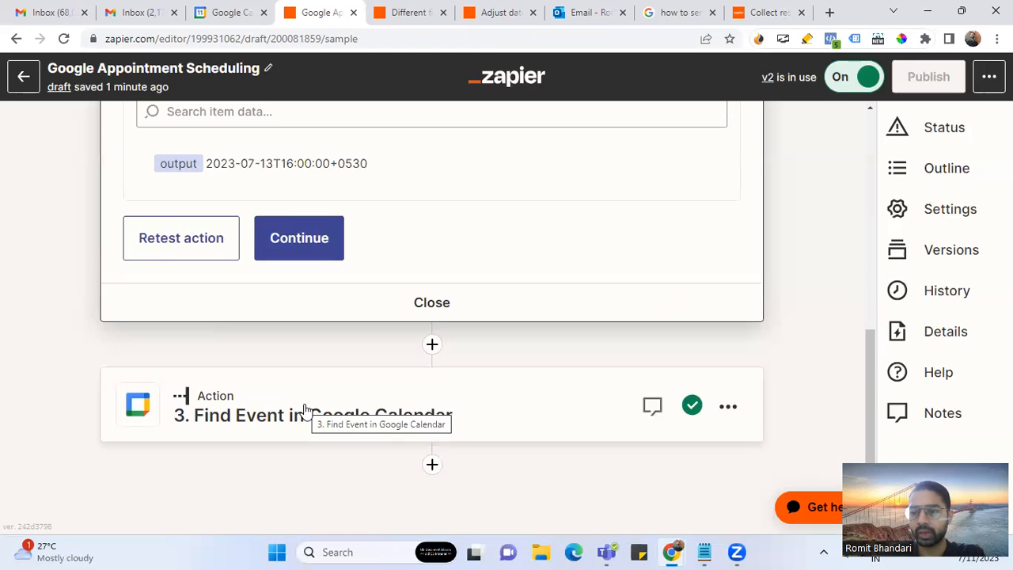
- Switch the zap off and show the trigger's captured test requests
left_click(848, 87)
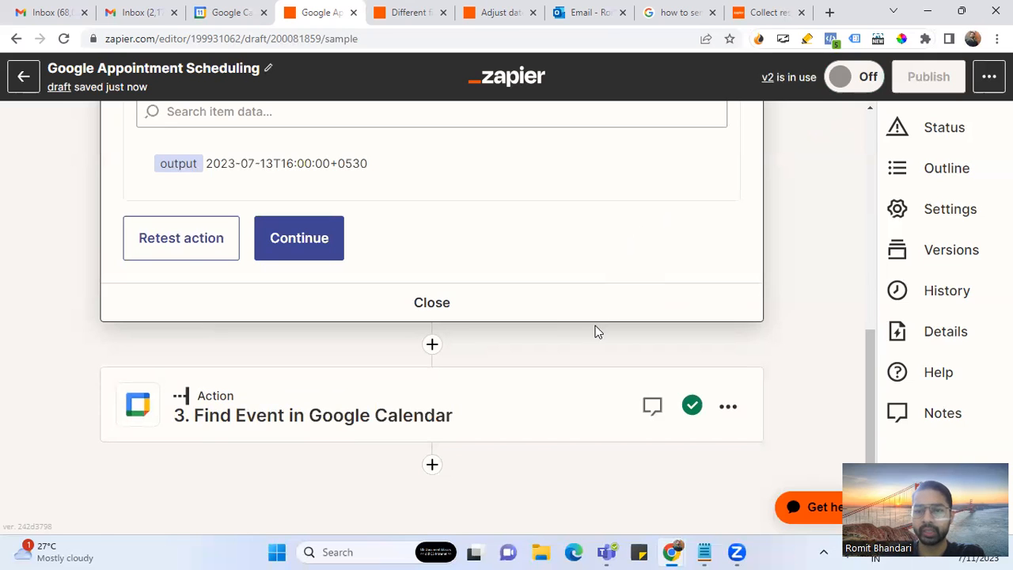
scroll(597, 330, "up", 10)
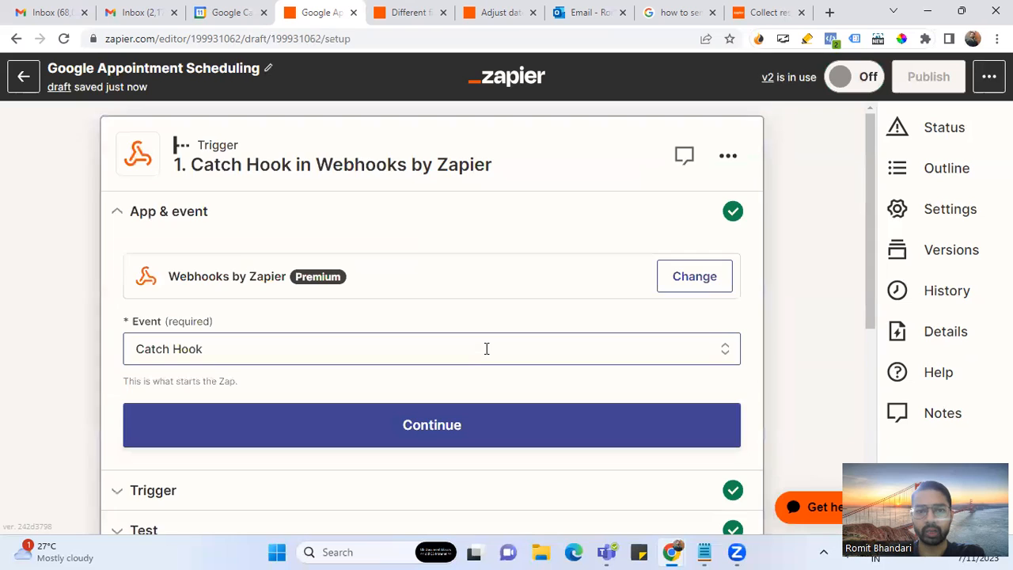
scroll(487, 349, "down", 5)
left_click(397, 169)
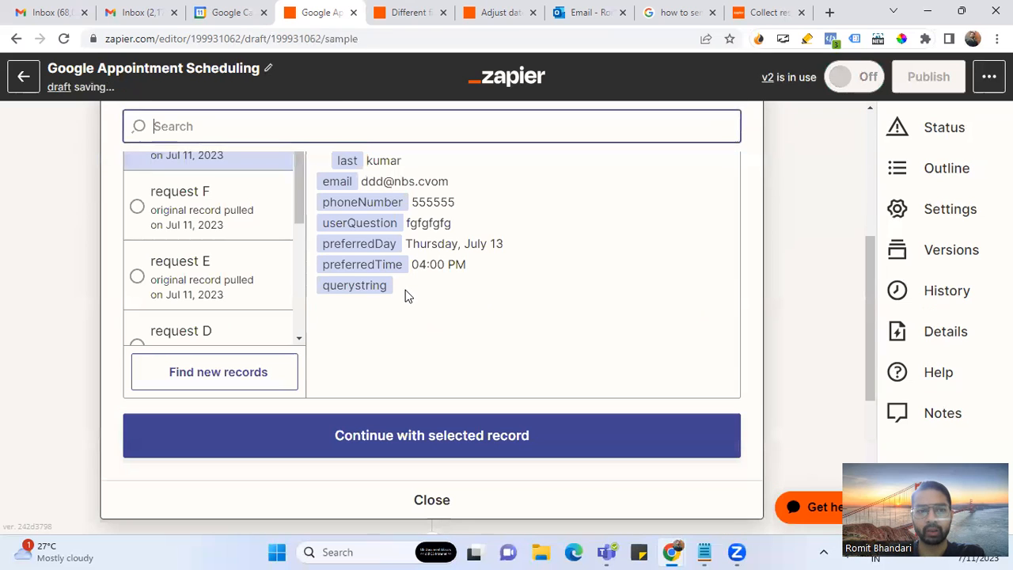
- Expand the Date / Time formatter step to review its completed Action and Test
scroll(231, 247, "down", 1)
scroll(231, 247, "up", 3)
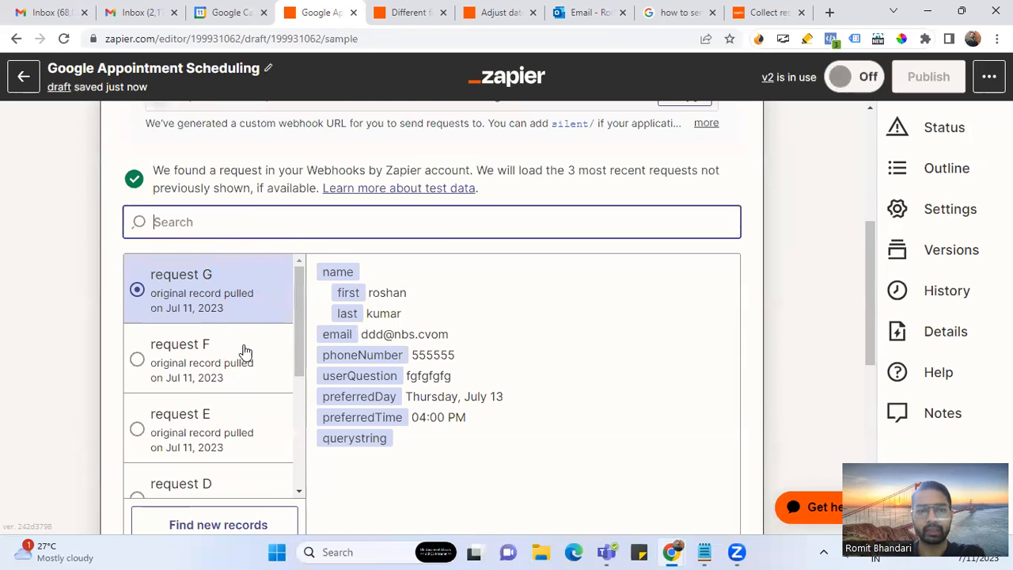
scroll(753, 332, "down", 5)
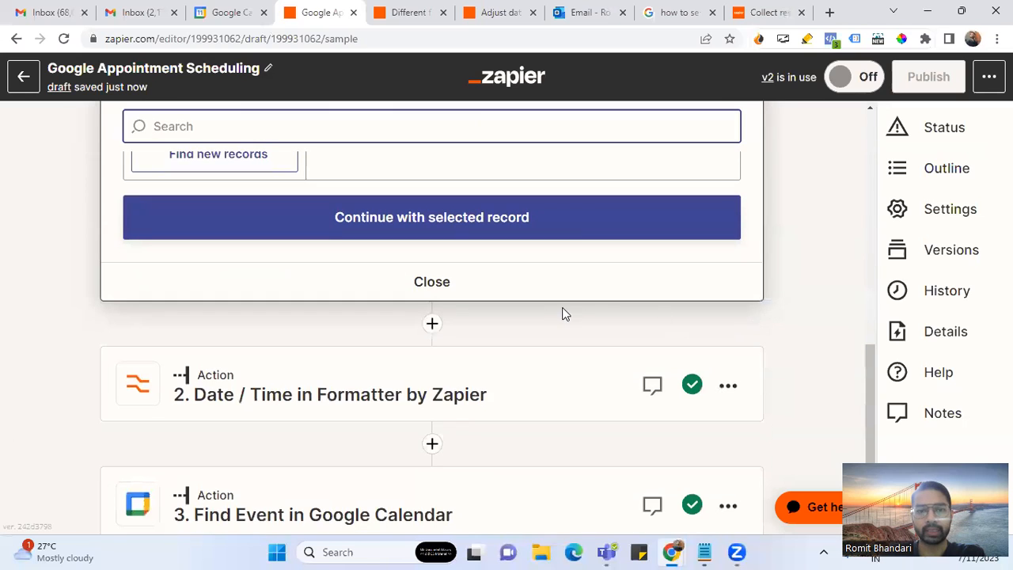
left_click(445, 392)
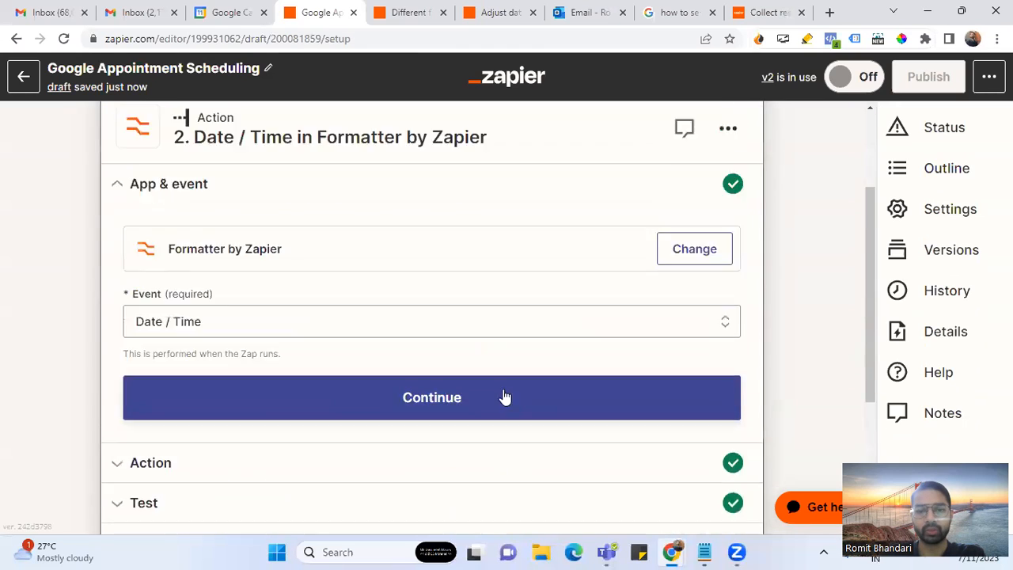
scroll(504, 396, "down", 3)
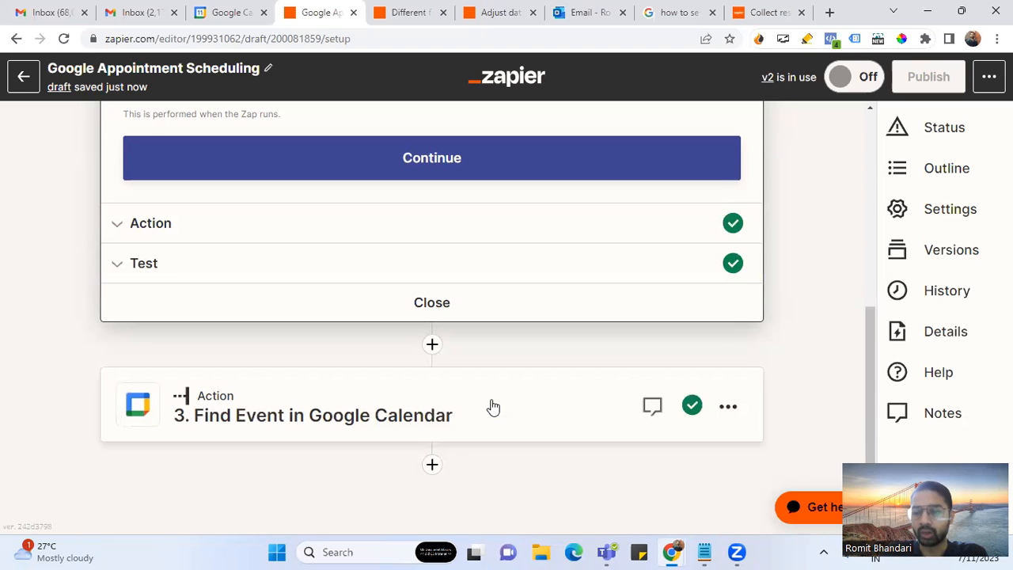
- In Botpress Studio, reset the test chat and close the Code Editor to show the Main flow
left_click(728, 457)
left_click(979, 166)
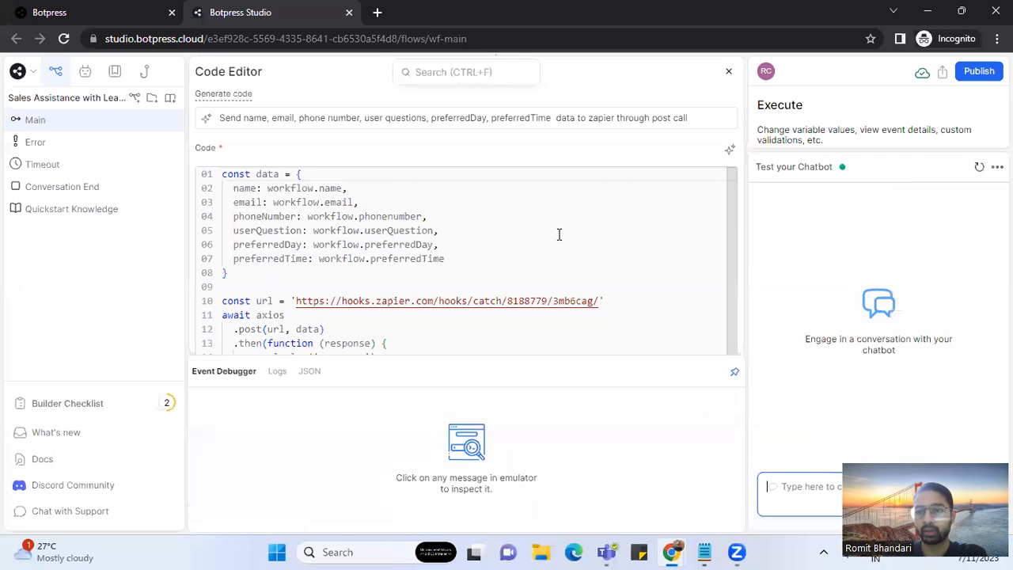
left_click(728, 72)
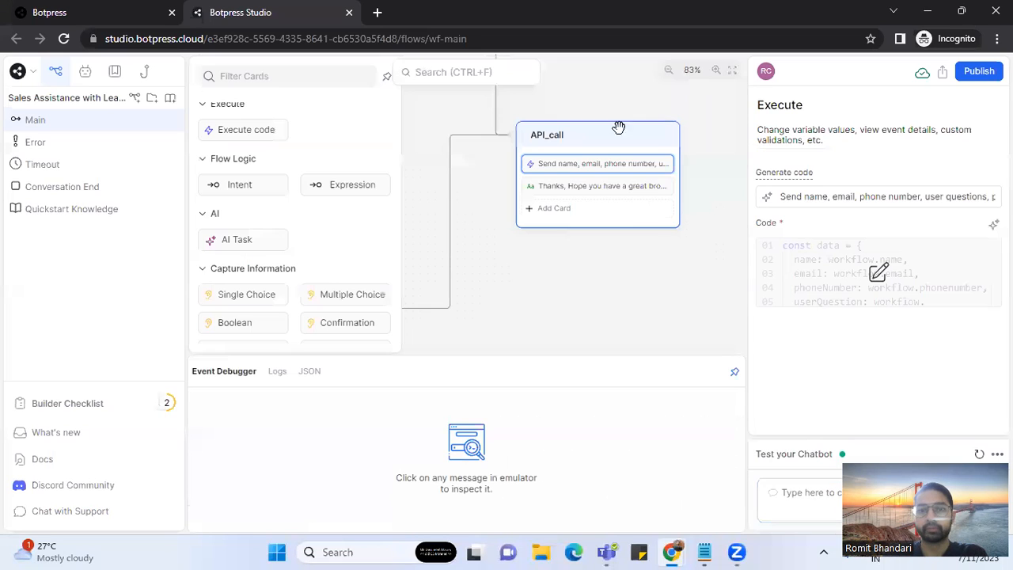
left_click(786, 492)
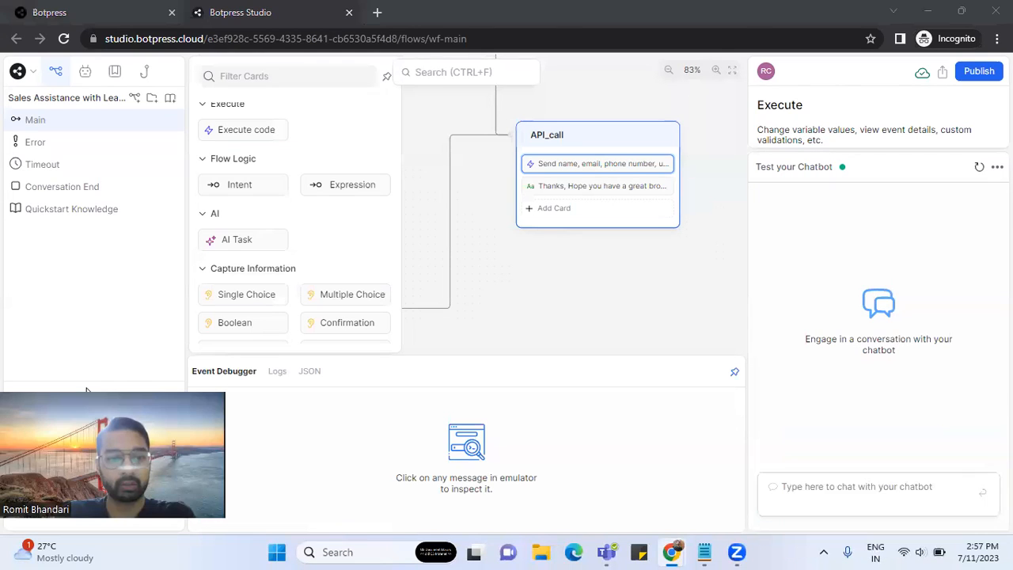
- Start a test conversation and send the bot a name, an e-mail address and a phone number
left_click(844, 491)
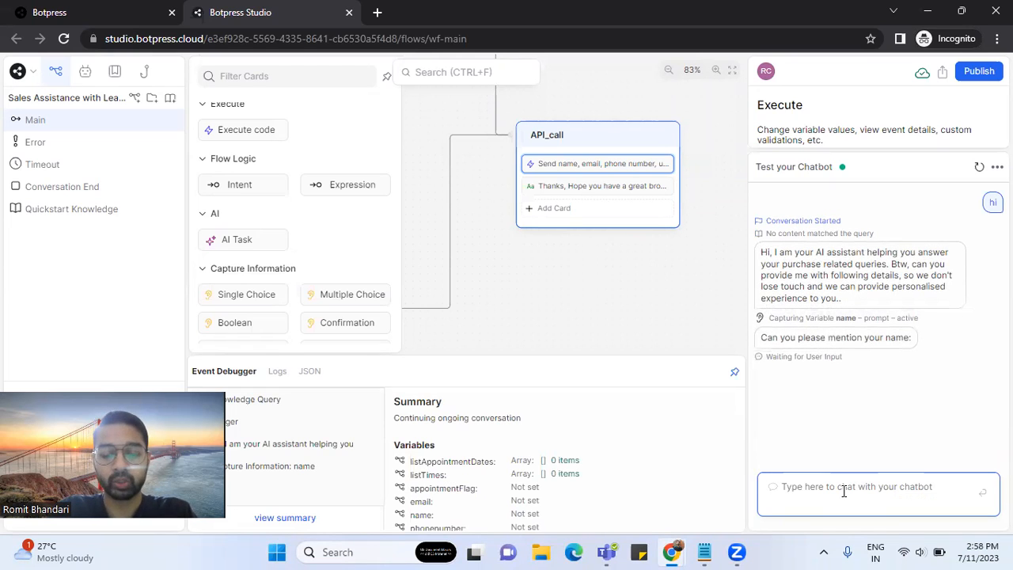
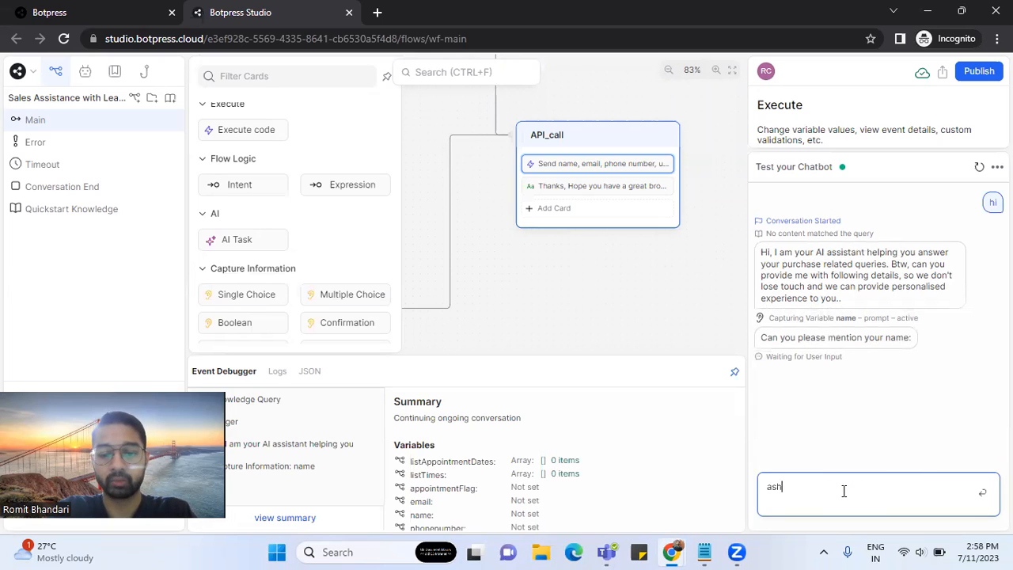
key("Return")
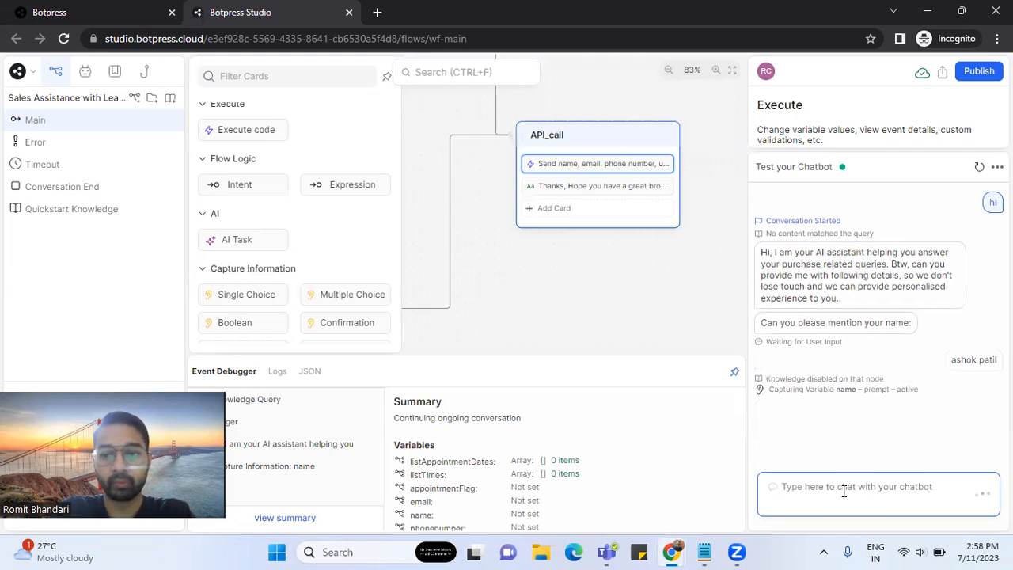
type("ooooo@hhhhh")
key("BackSpace")
type(".com")
key("Return")
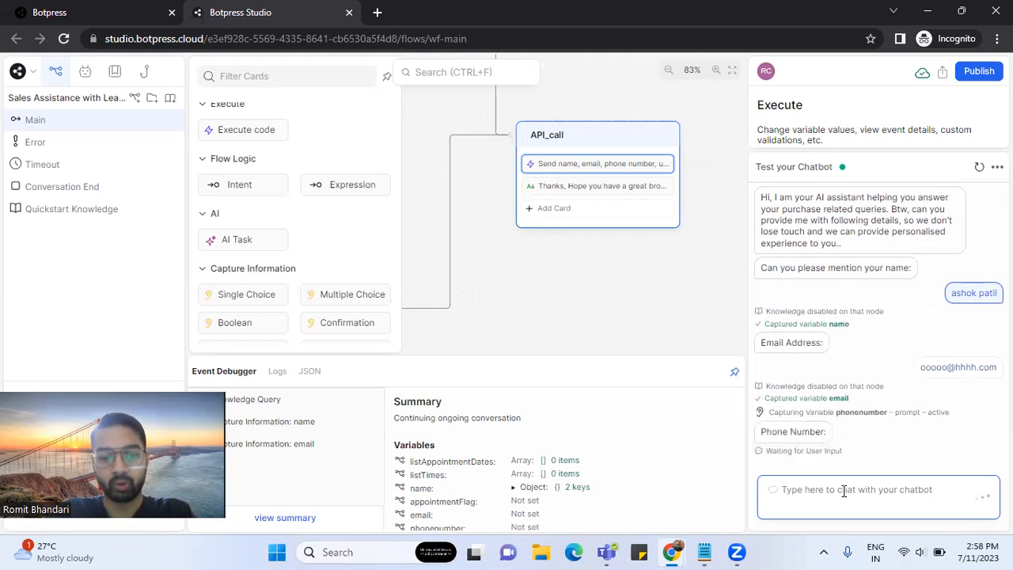
type("1111111")
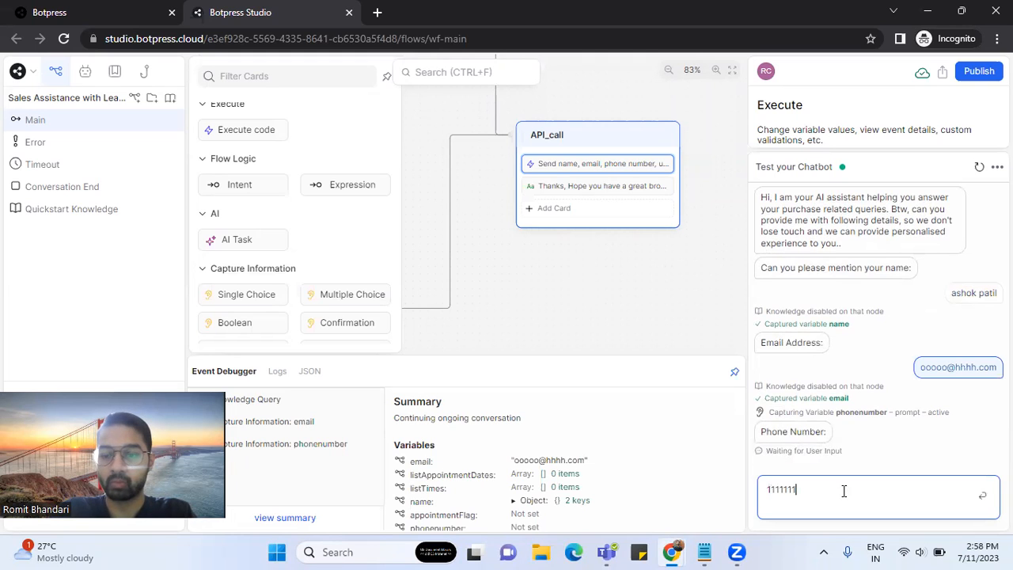
key("Return")
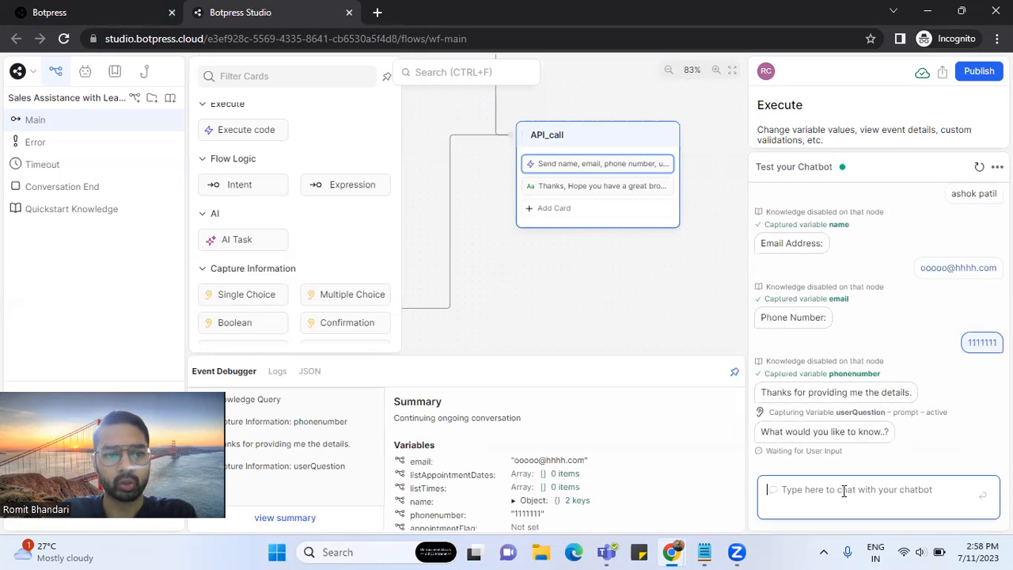
- Look at the Quickstart Knowledge base, then return to the Main flow's test chat
left_click(89, 212)
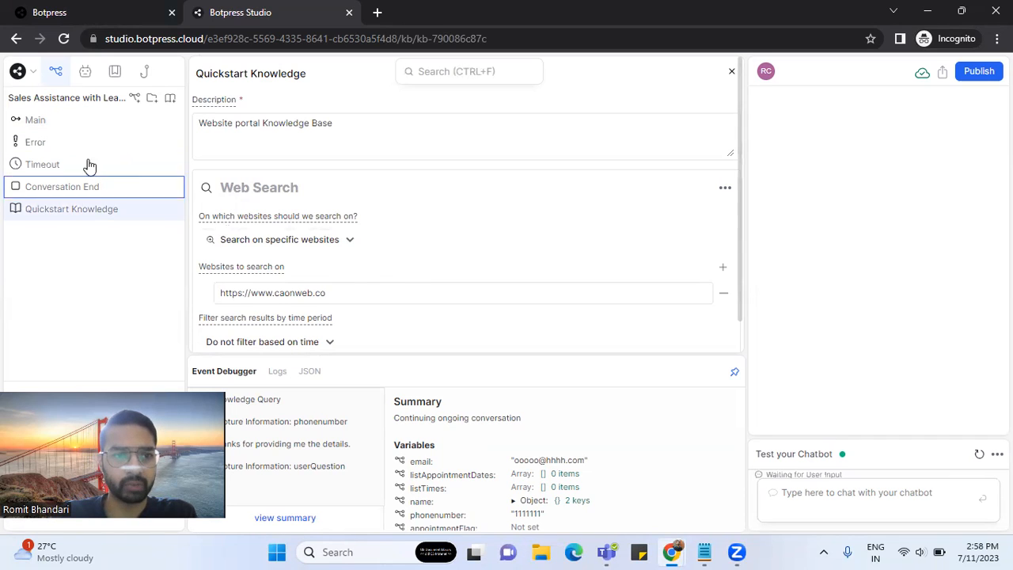
left_click(68, 123)
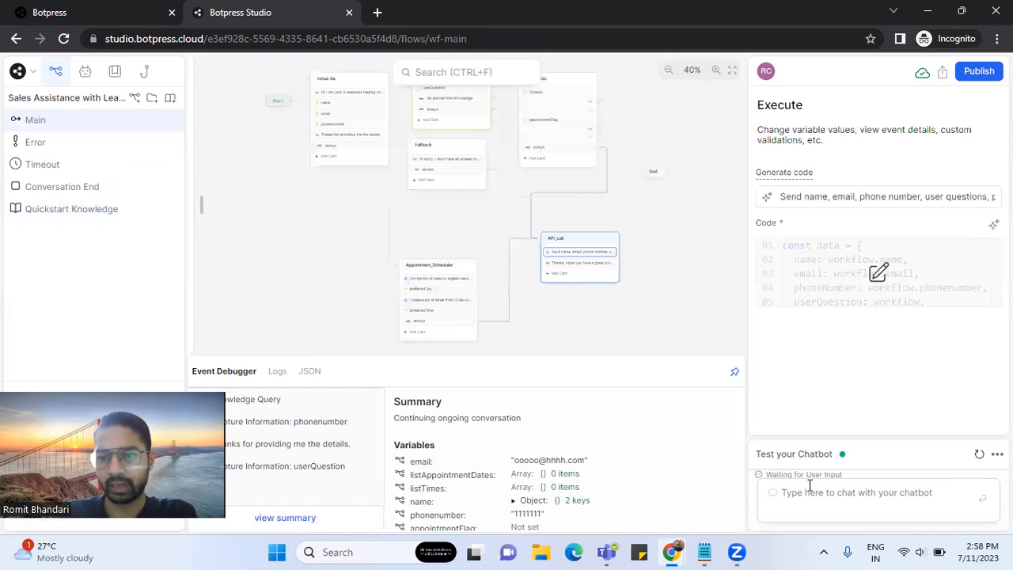
left_click(868, 502)
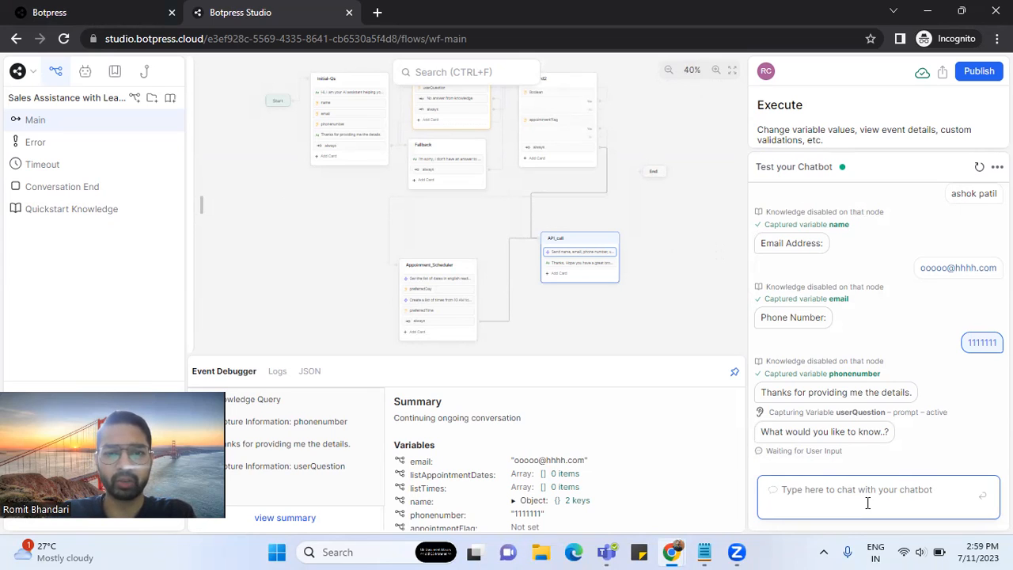
- Ask the chatbot 'what day is the last day for IT filing in India'
type("what")
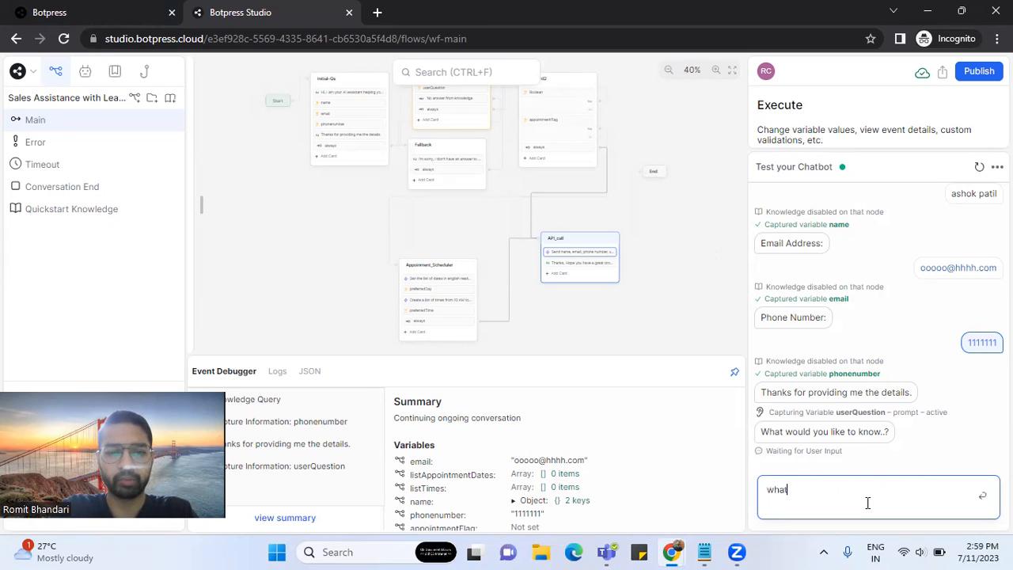
type(" day is ")
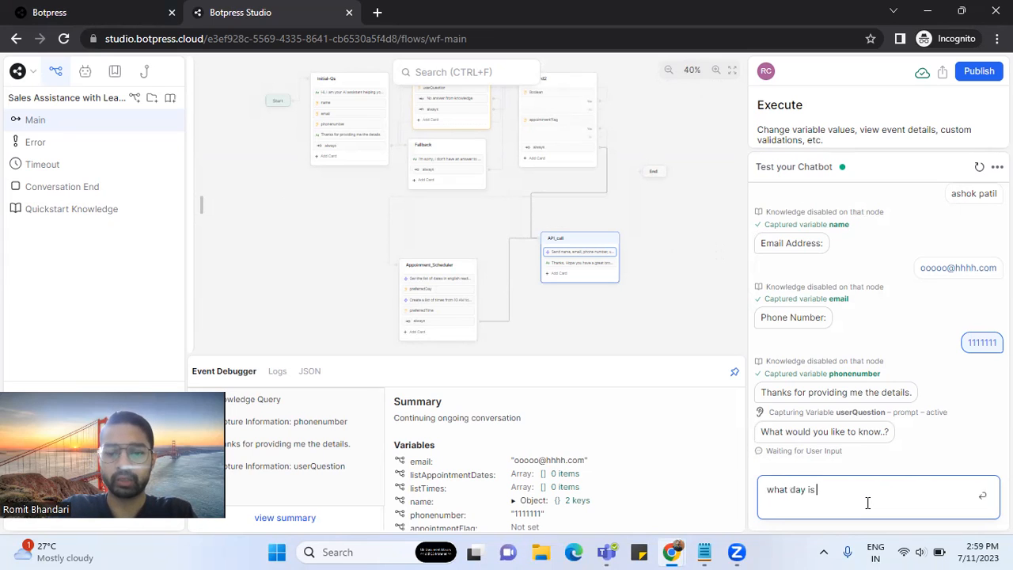
type("the last day")
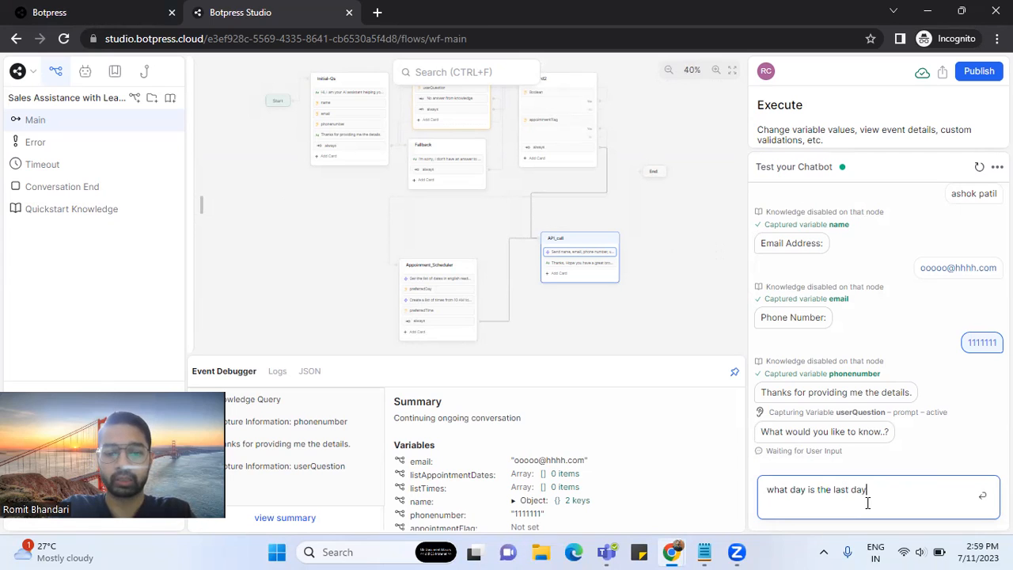
key("BackSpace")
key("BackSpace")
type("ay for ")
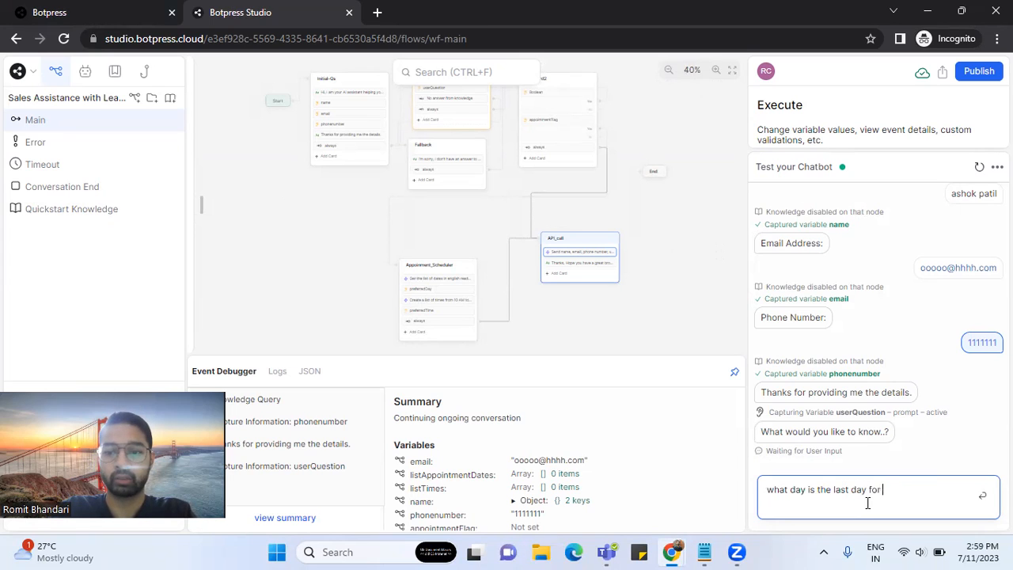
type("lT filing inIndia")
key("BackSpace")
key("BackSpace")
type("ia")
key("Return")
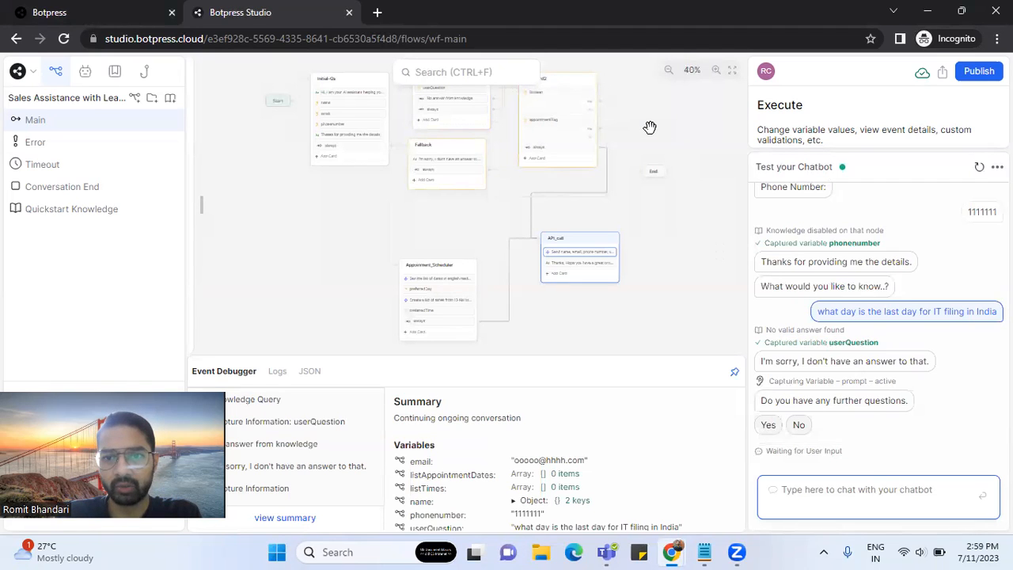
left_click_drag(648, 129, 652, 177)
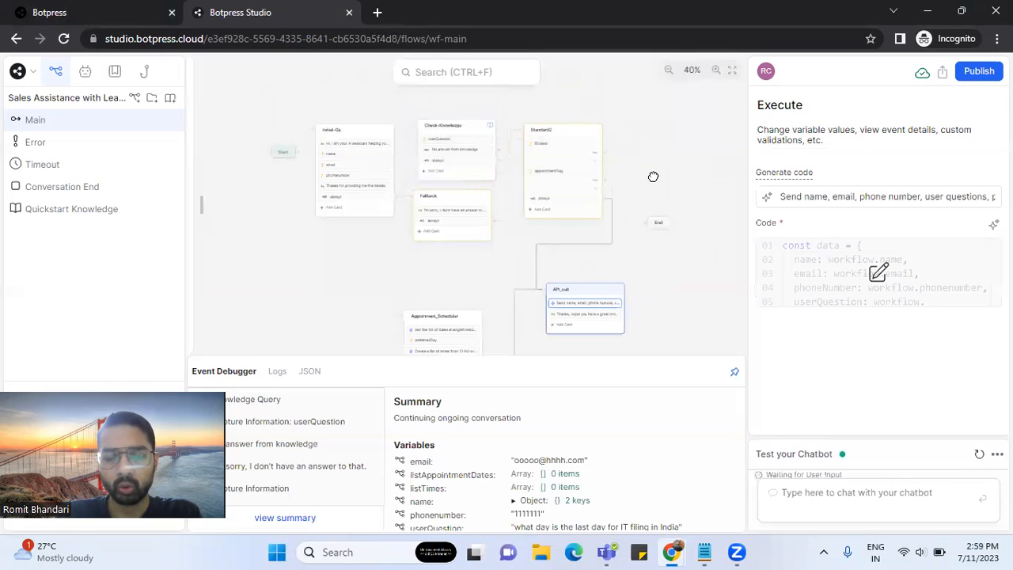
- Inspect the API_call node, its userQuestion capture and the Check-Knowledge node
left_click(829, 489)
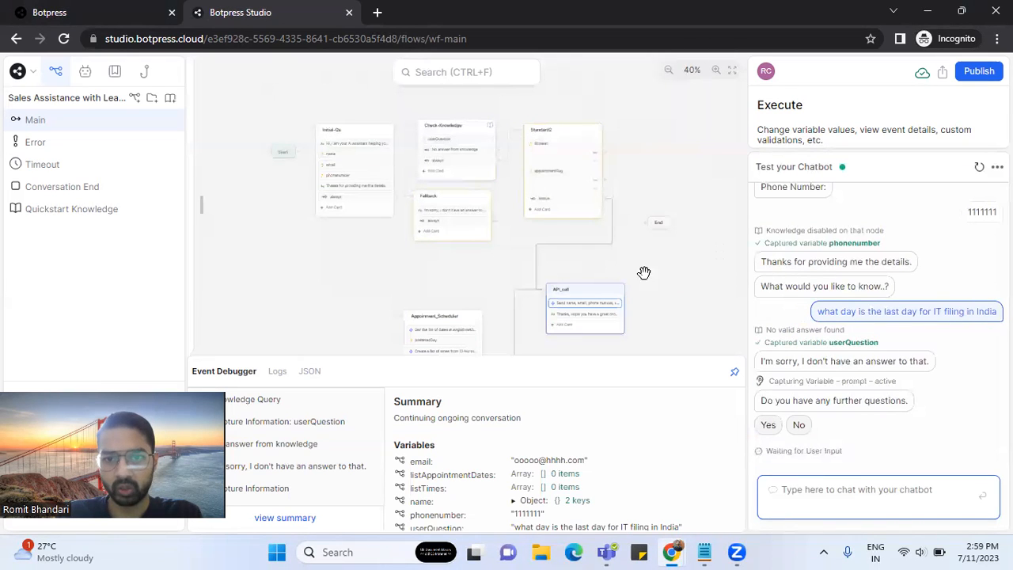
scroll(486, 272, "up", 2)
left_click_drag(314, 225, 307, 321)
left_click(416, 154)
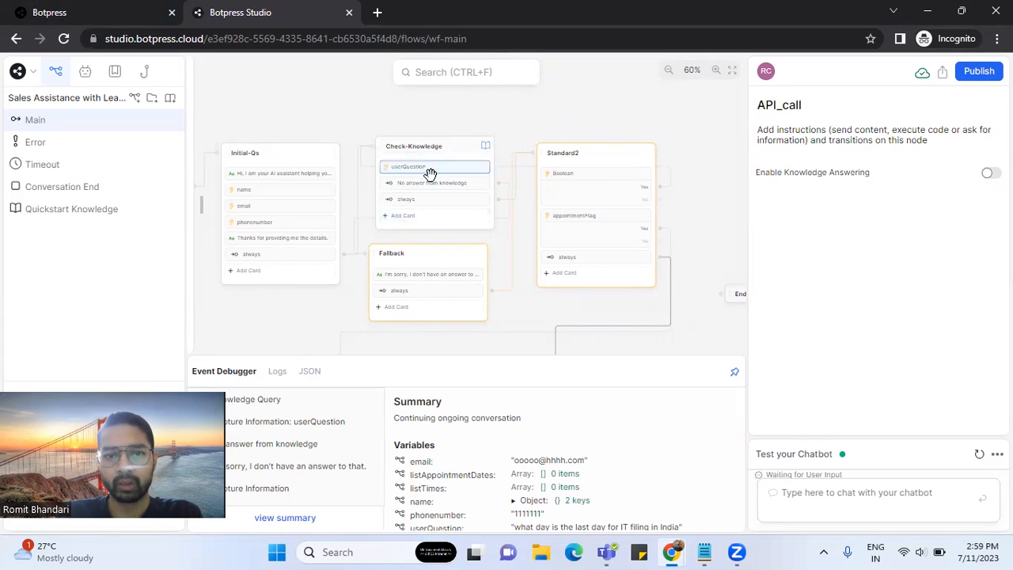
left_click(432, 168)
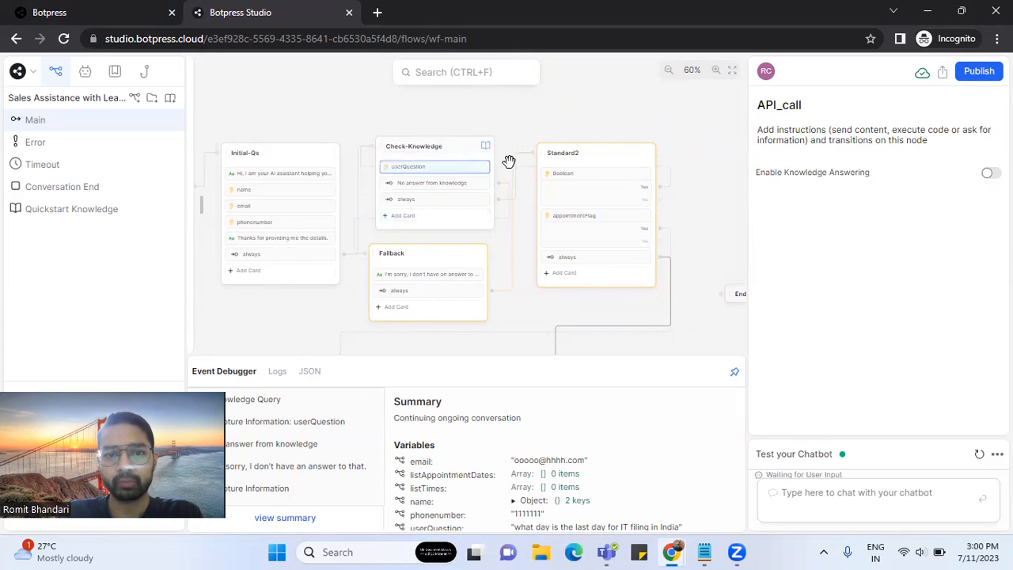
left_click(460, 144)
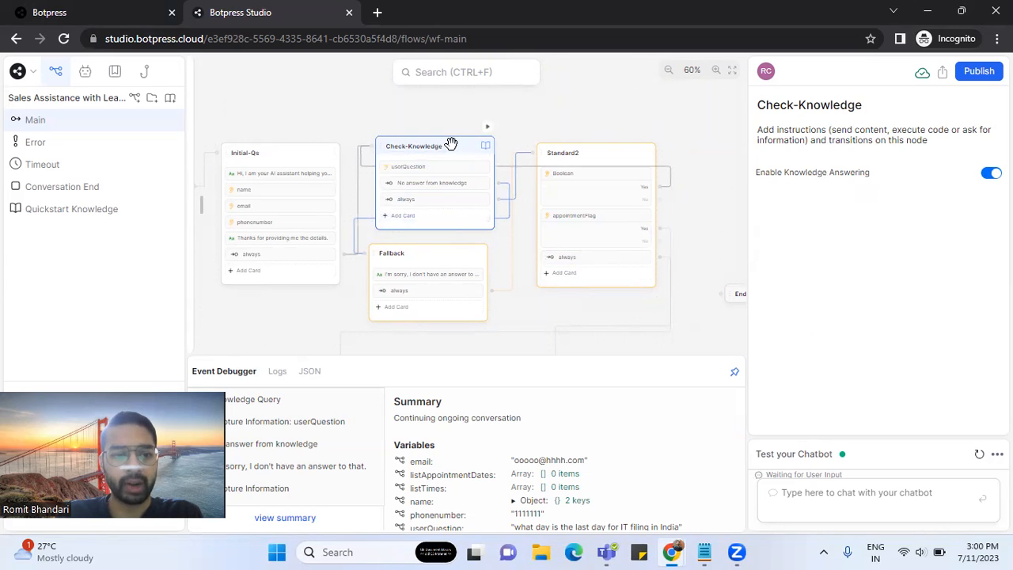
- Inspect the Fallback node's sorry message and Standard2's further-questions yes/no capture
left_click(453, 254)
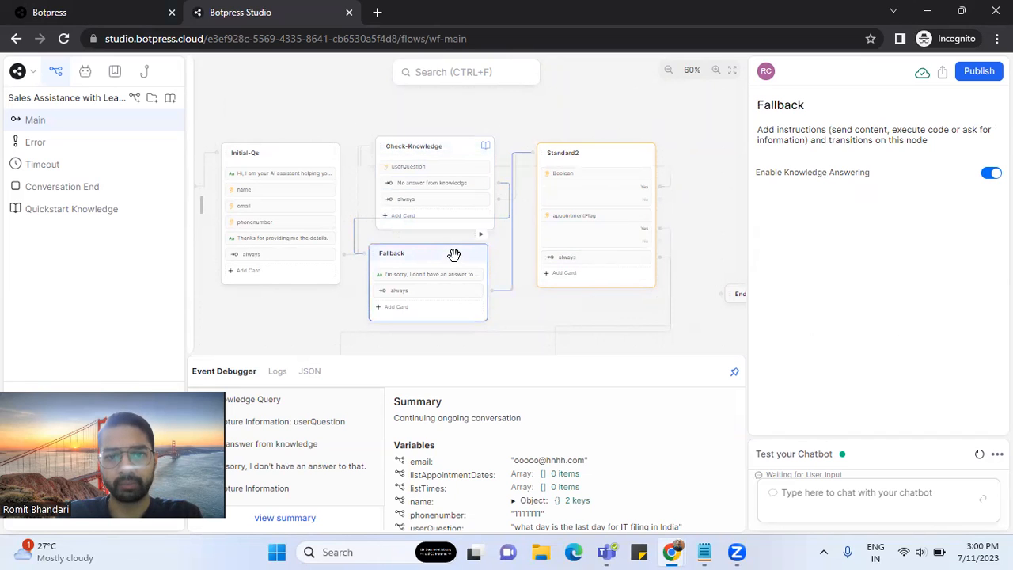
left_click(449, 274)
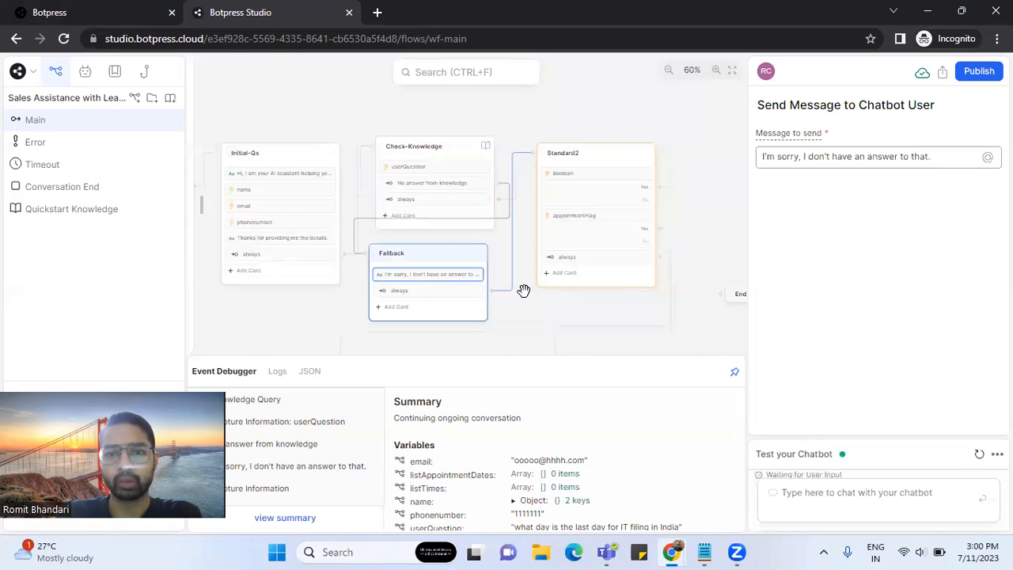
left_click(574, 191)
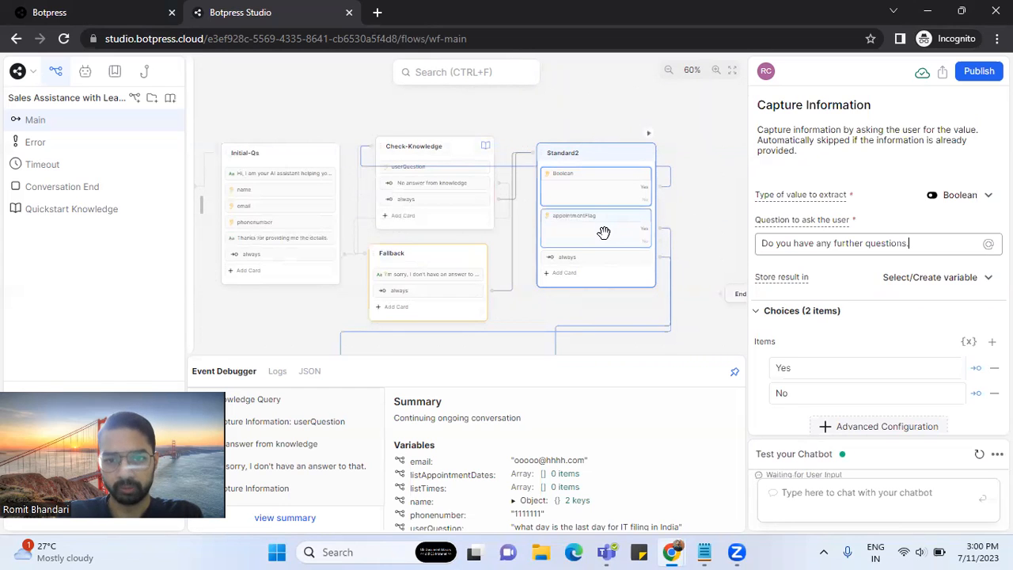
left_click(880, 492)
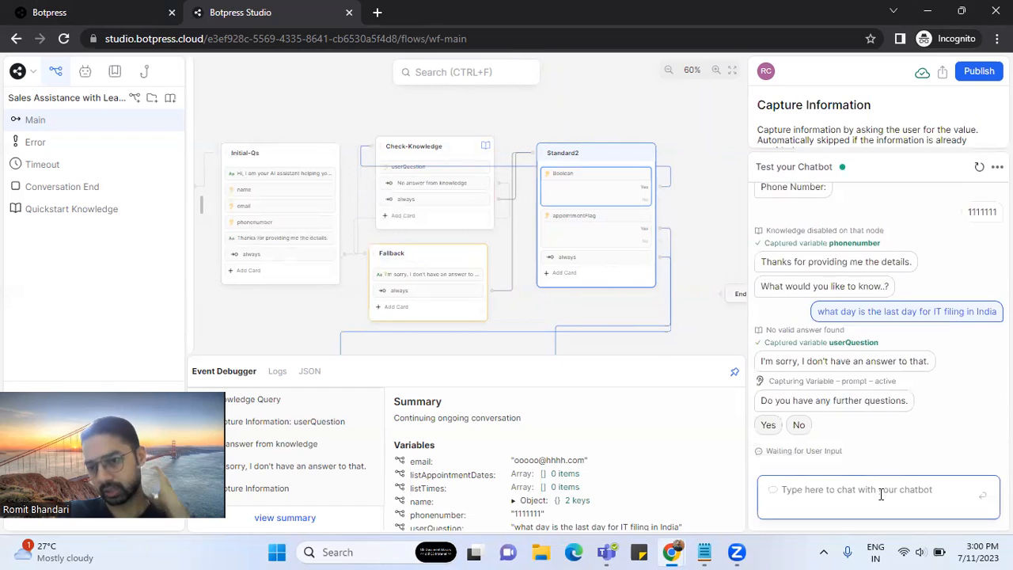
- Answer No to further questions and Yes to scheduling an appointment
left_click(799, 425)
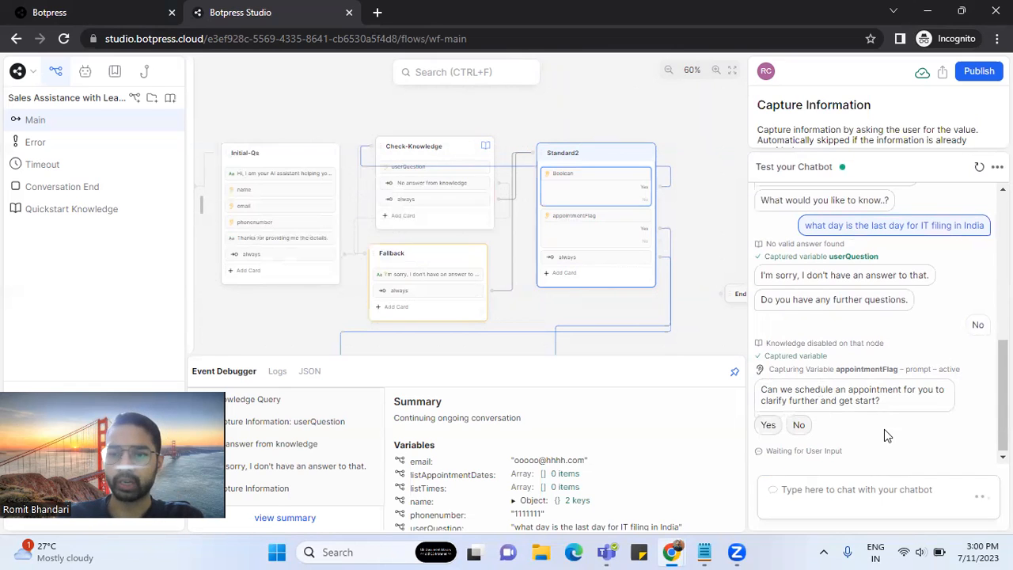
left_click(768, 425)
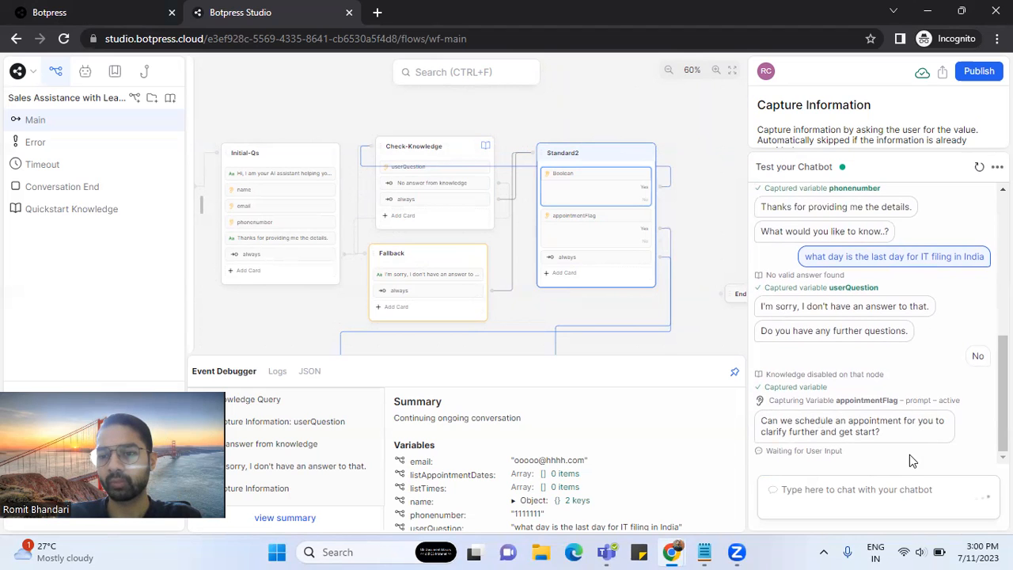
mouse_move(1002, 427)
left_mouse_down()
mouse_move(1002, 399)
mouse_move(1002, 427)
left_mouse_up()
left_click_drag(701, 245, 702, 242)
scroll(704, 152, "down", 4)
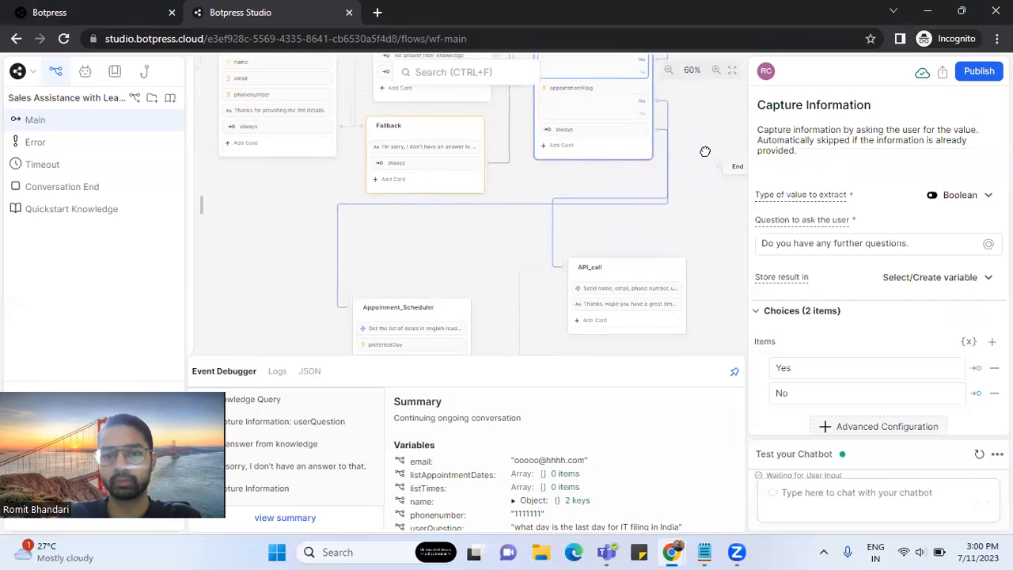
left_click(874, 491)
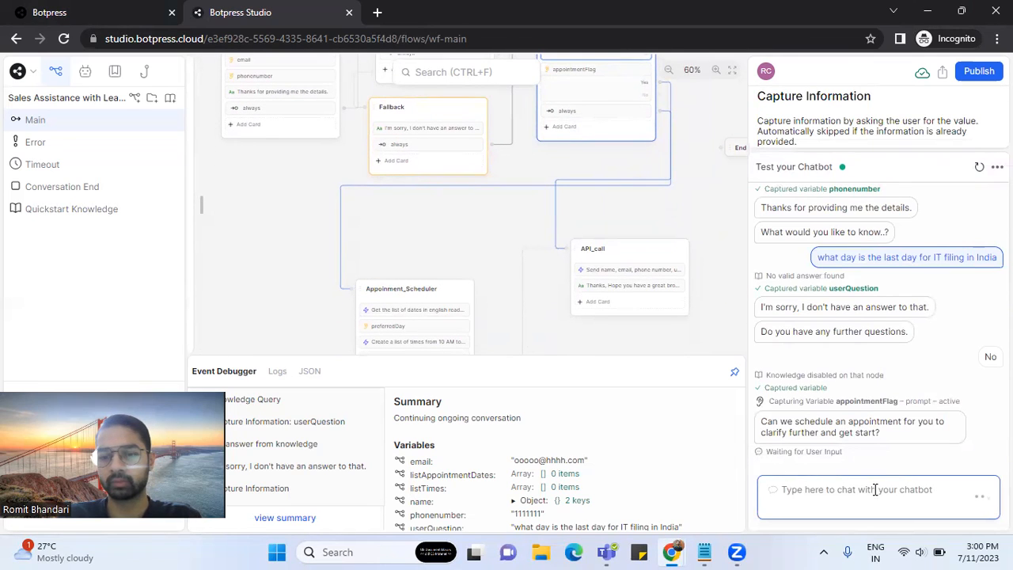
type("no")
key("BackSpace")
key("BackSpace")
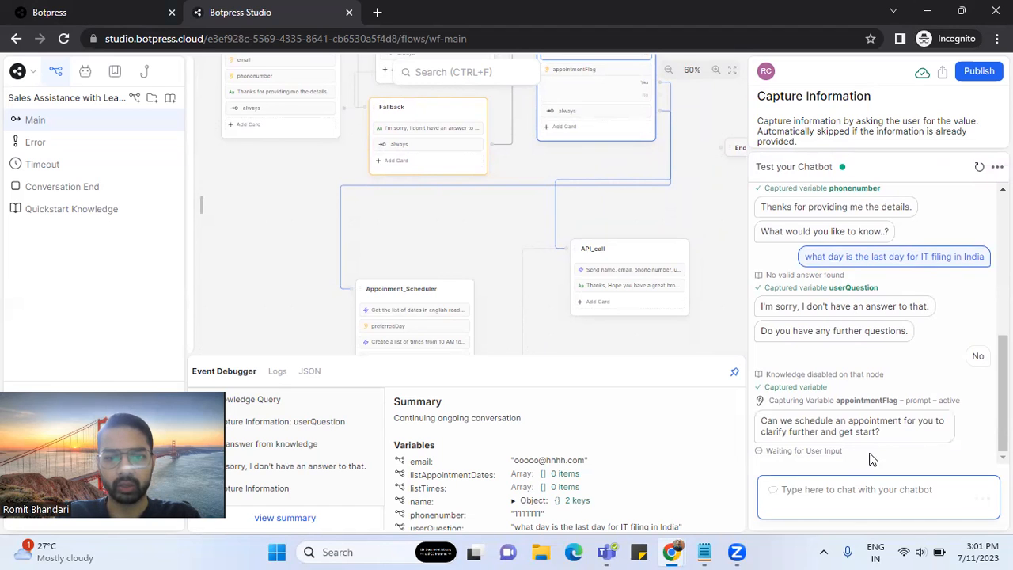
type("Yes")
key("Return")
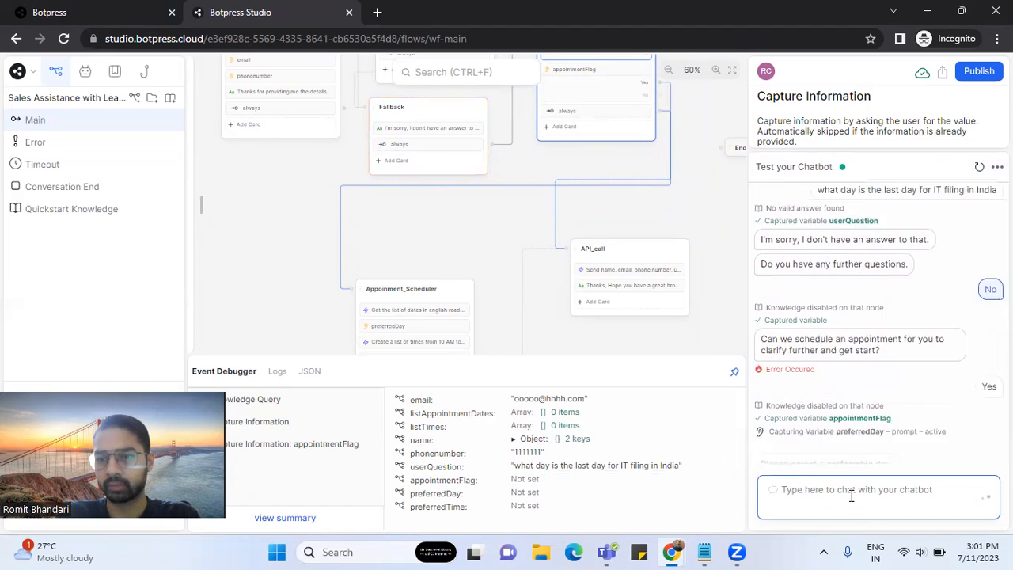
type("yes")
key("Return")
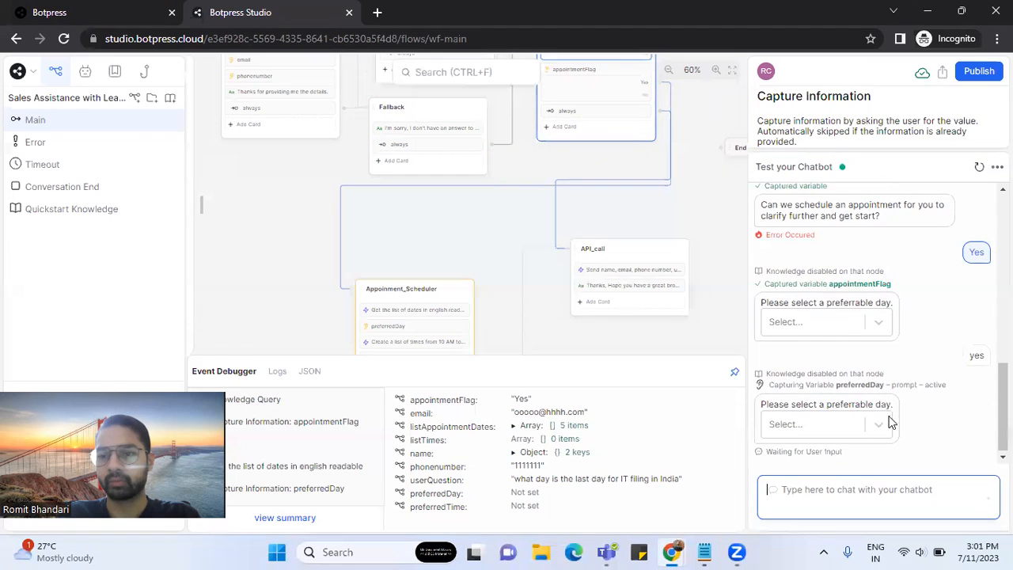
- Choose Friday, July 14 and 03:00 PM as the appointment day and time
left_click(884, 425)
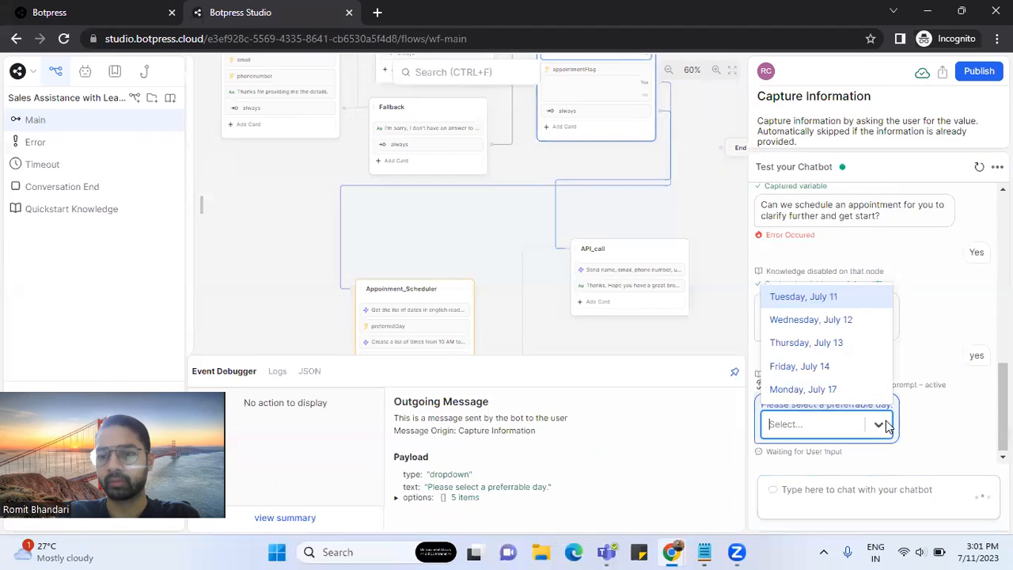
left_click(847, 366)
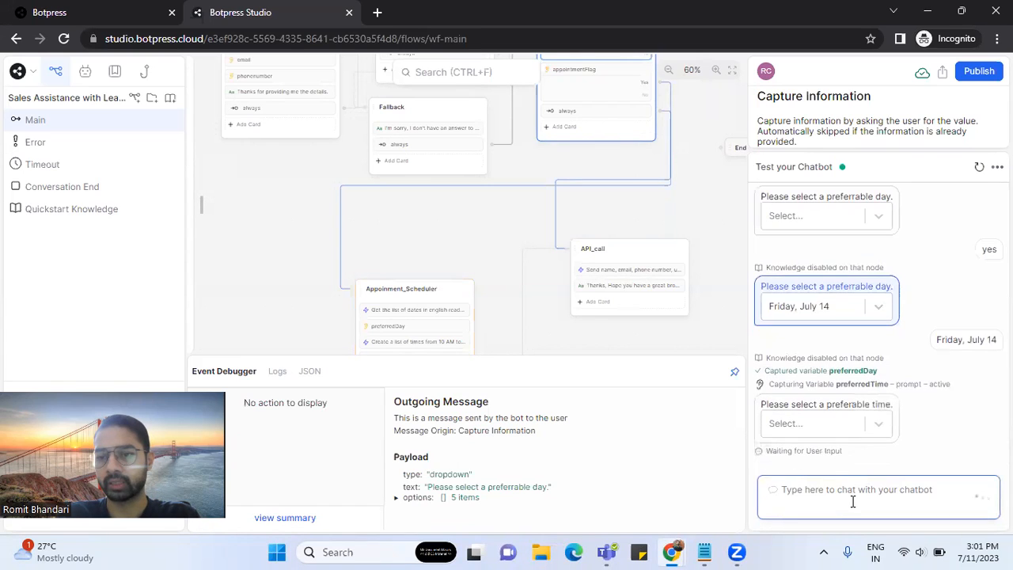
left_click(873, 423)
scroll(833, 332, "down", 2)
scroll(833, 332, "up", 2)
scroll(836, 382, "down", 2)
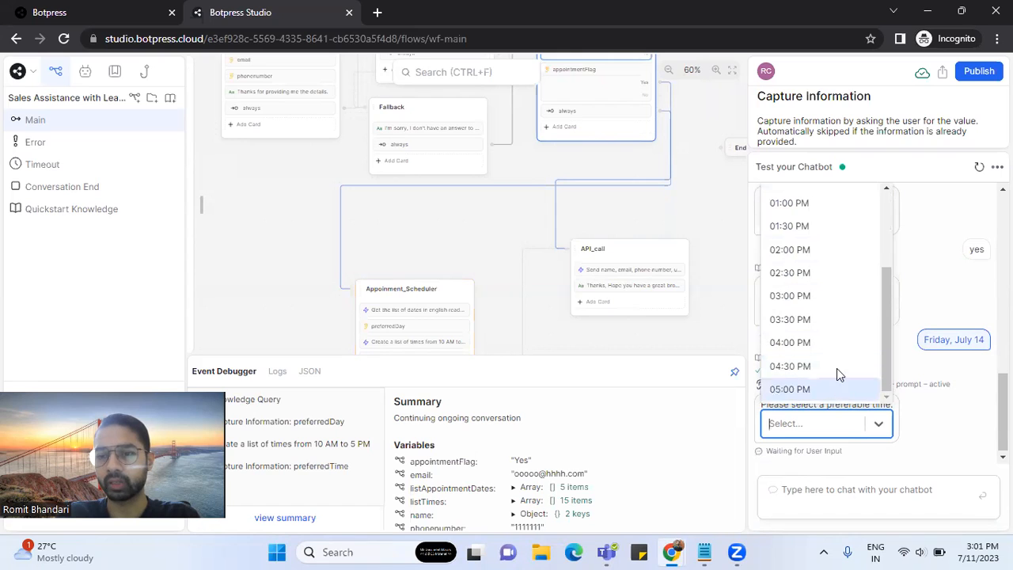
left_click(827, 295)
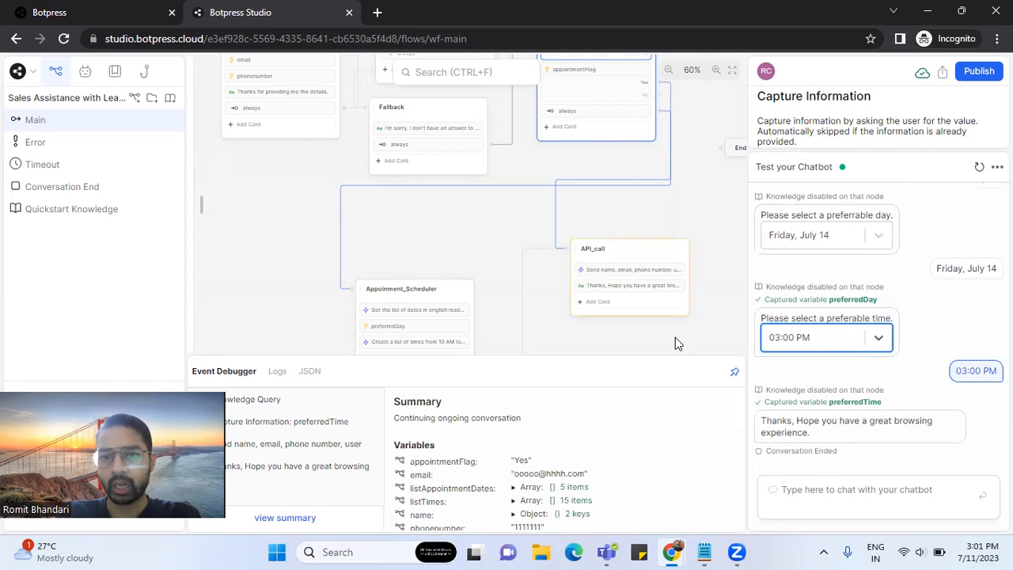
left_click_drag(482, 223, 518, 179)
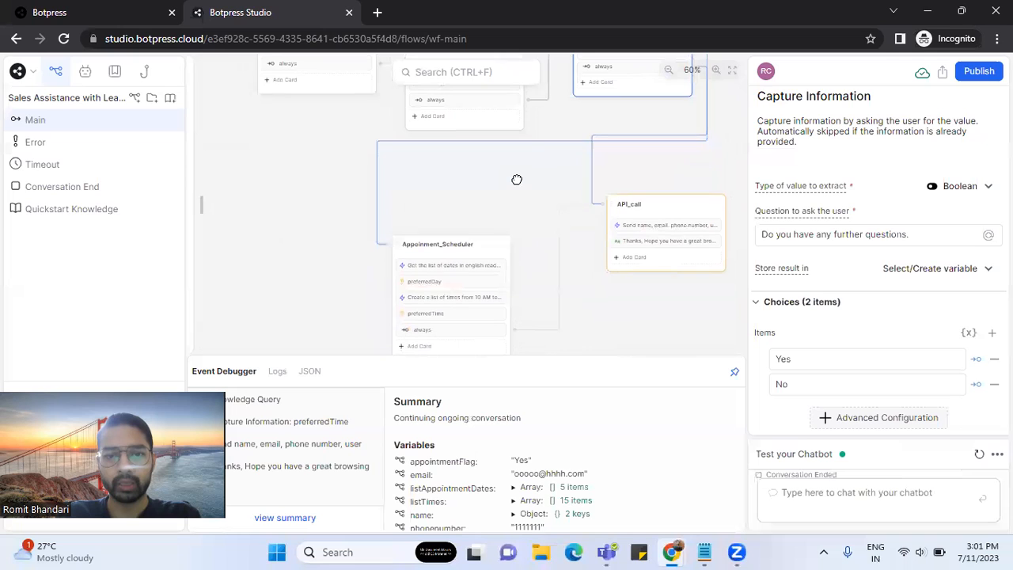
- Read the 'Get the list of dates' code that builds listAppointmentDates, then close the editor
left_click(466, 267)
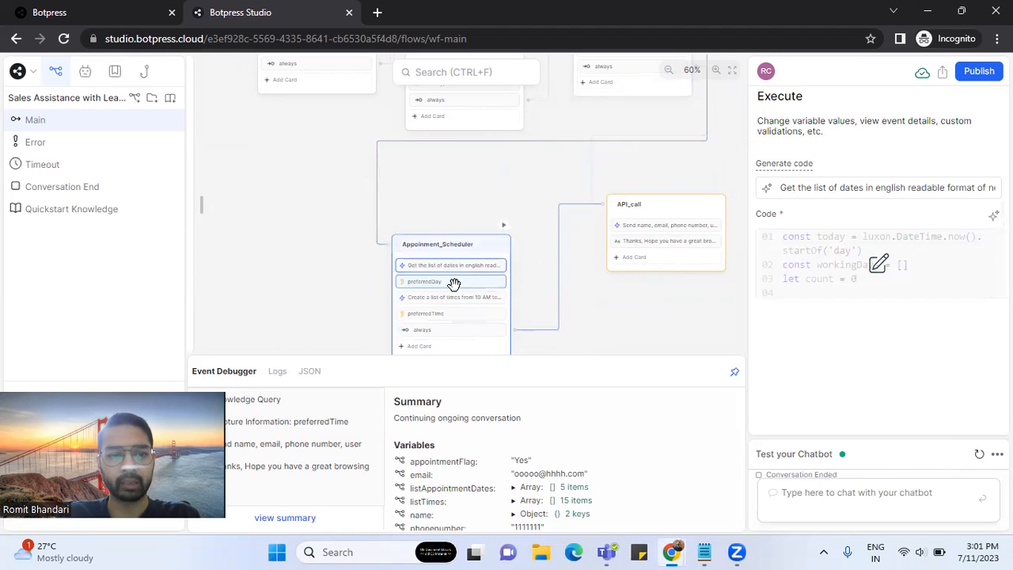
left_click(880, 268)
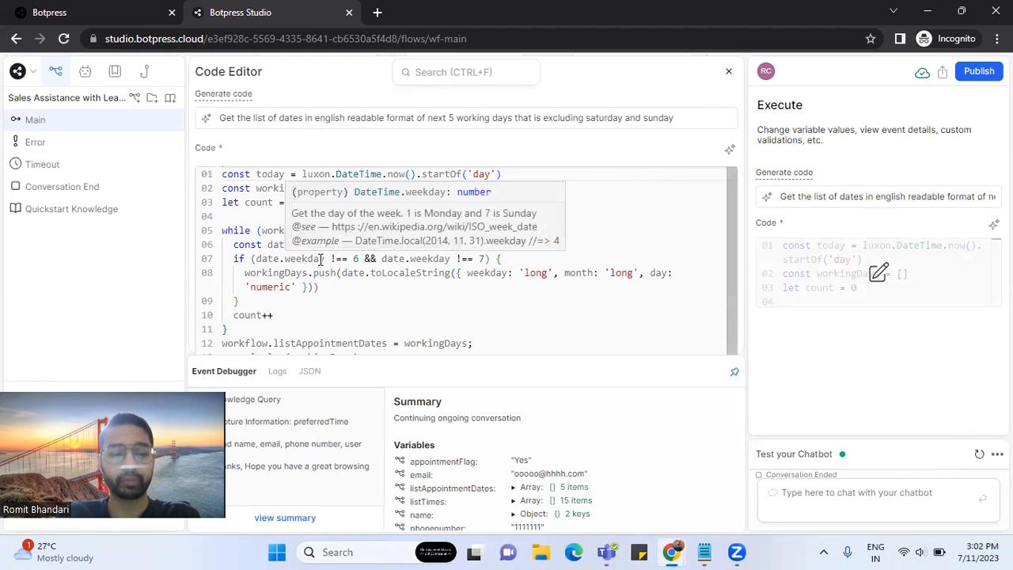
scroll(367, 318, "down", 3)
scroll(367, 318, "up", 3)
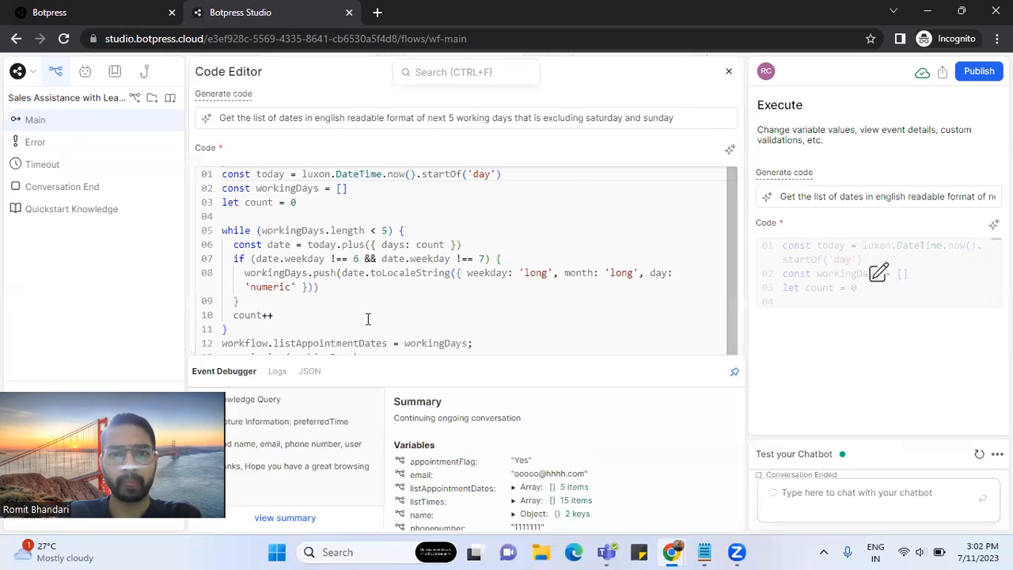
scroll(368, 319, "down", 1)
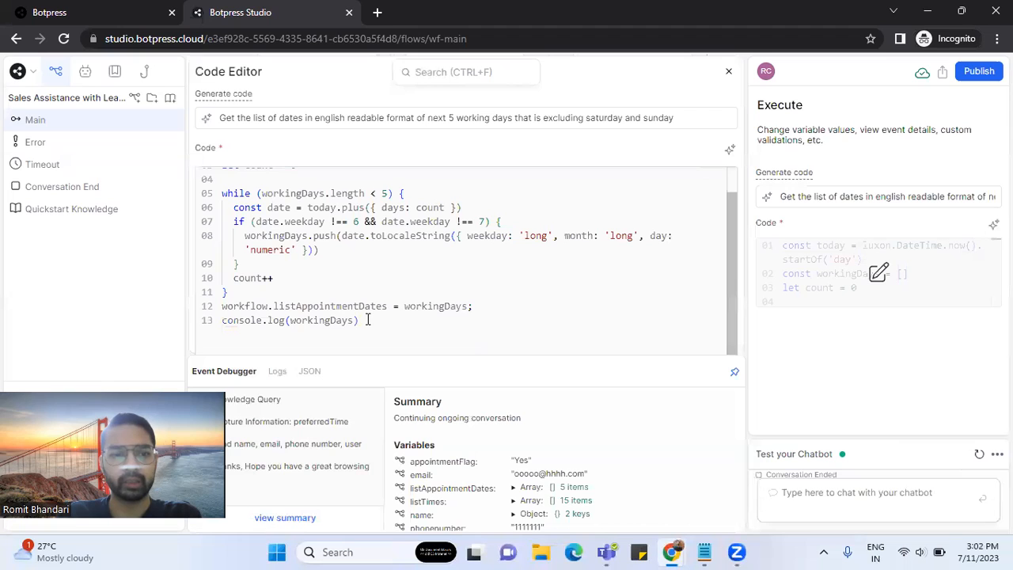
mouse_move(366, 308)
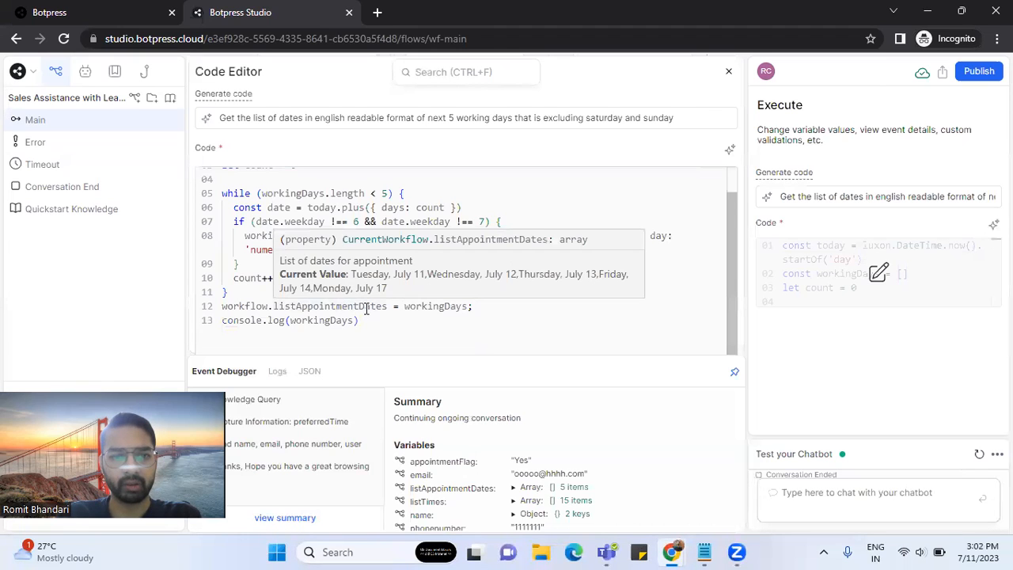
double_click(366, 307)
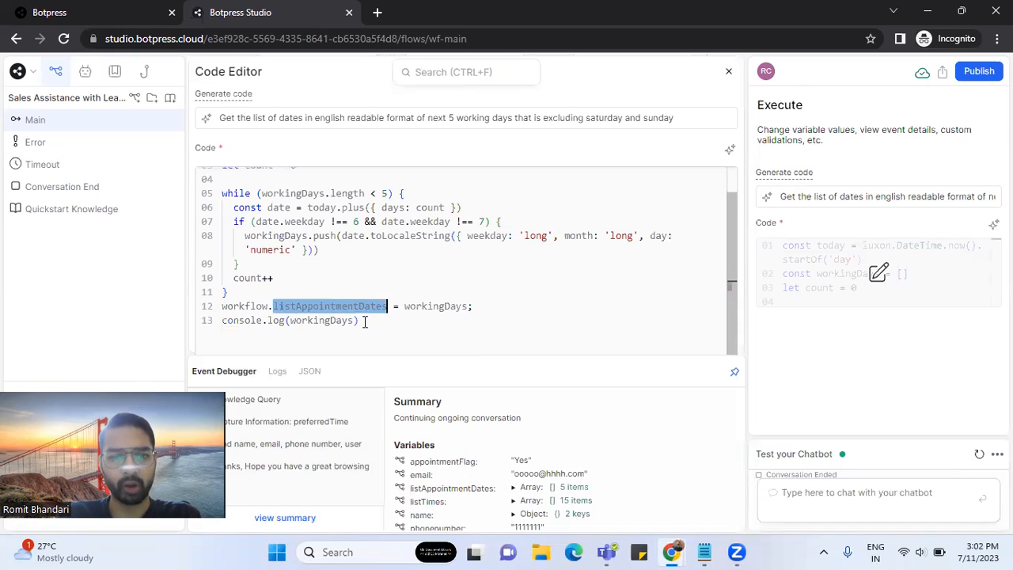
left_click(364, 320)
scroll(472, 314, "up", 1)
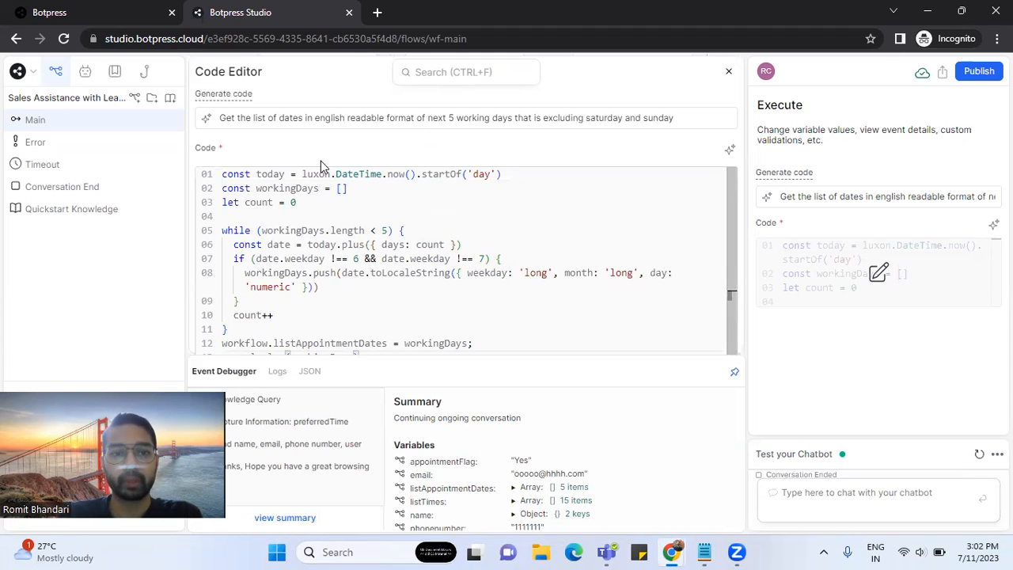
left_click(728, 77)
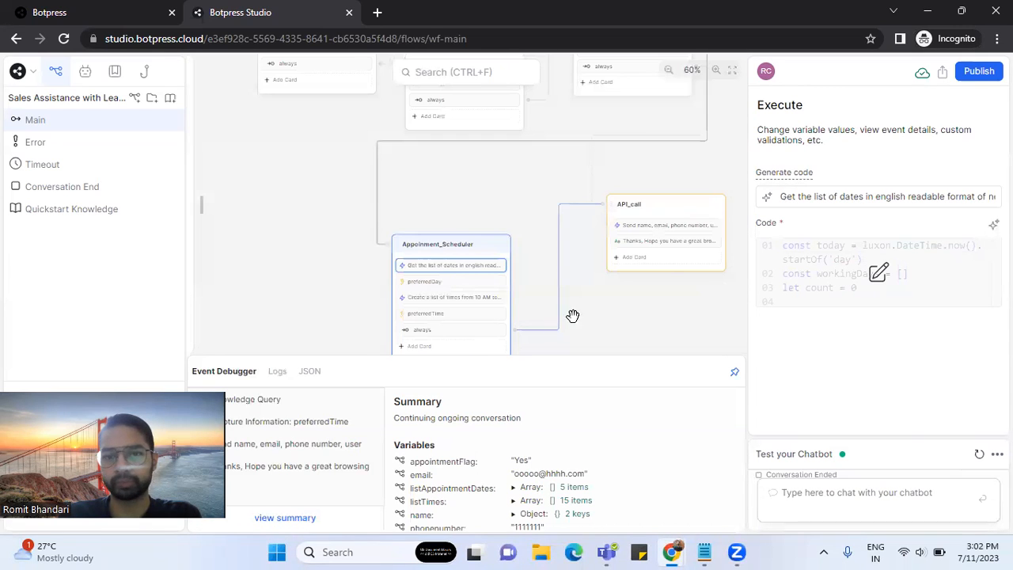
left_click(440, 282)
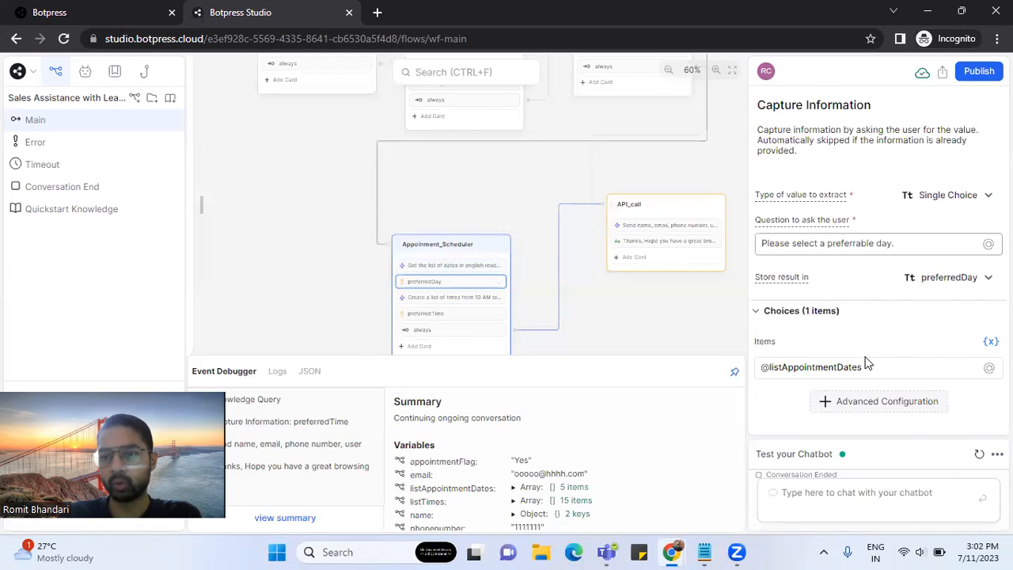
mouse_move(862, 365)
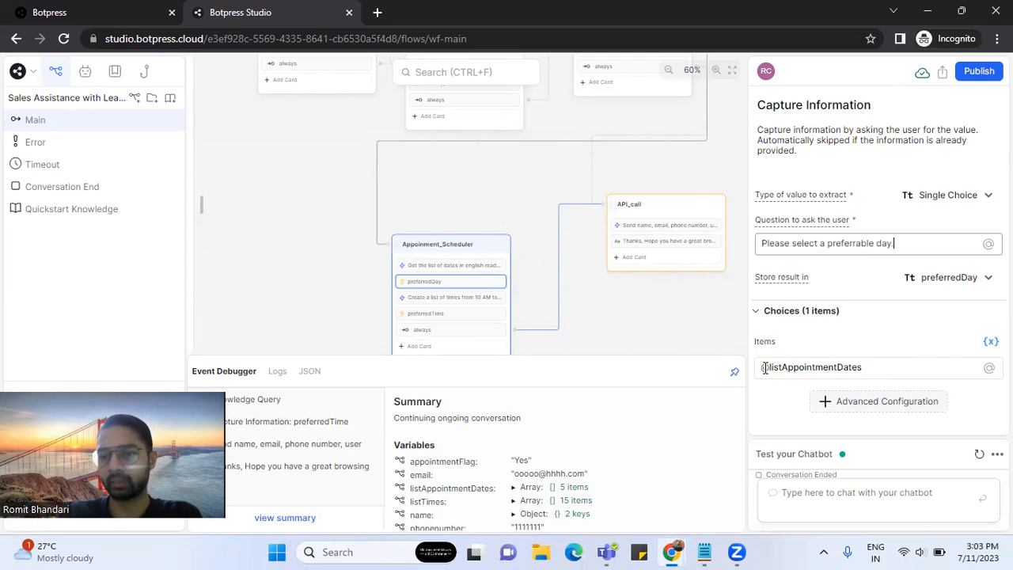
left_click(870, 366)
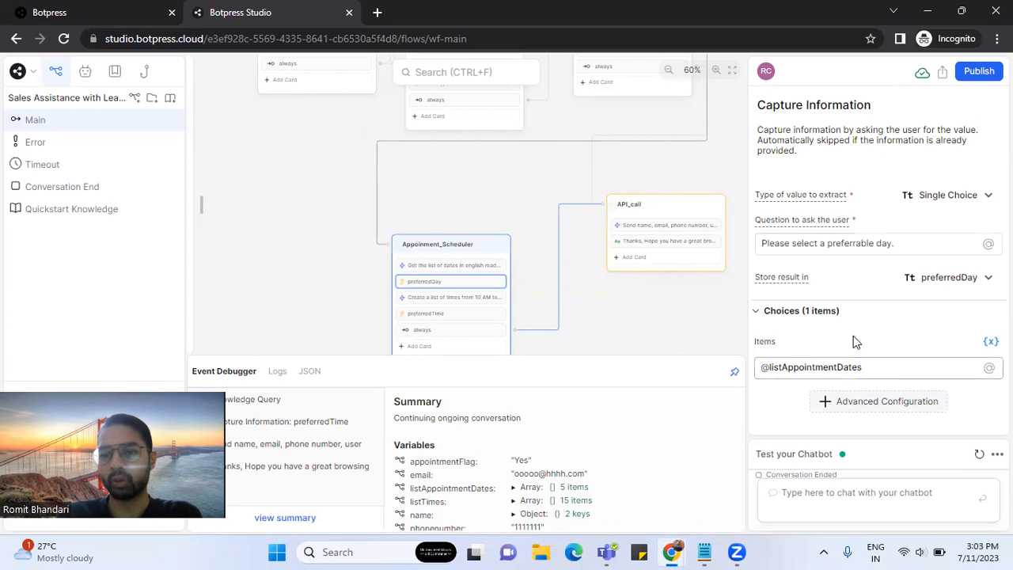
left_click(853, 337)
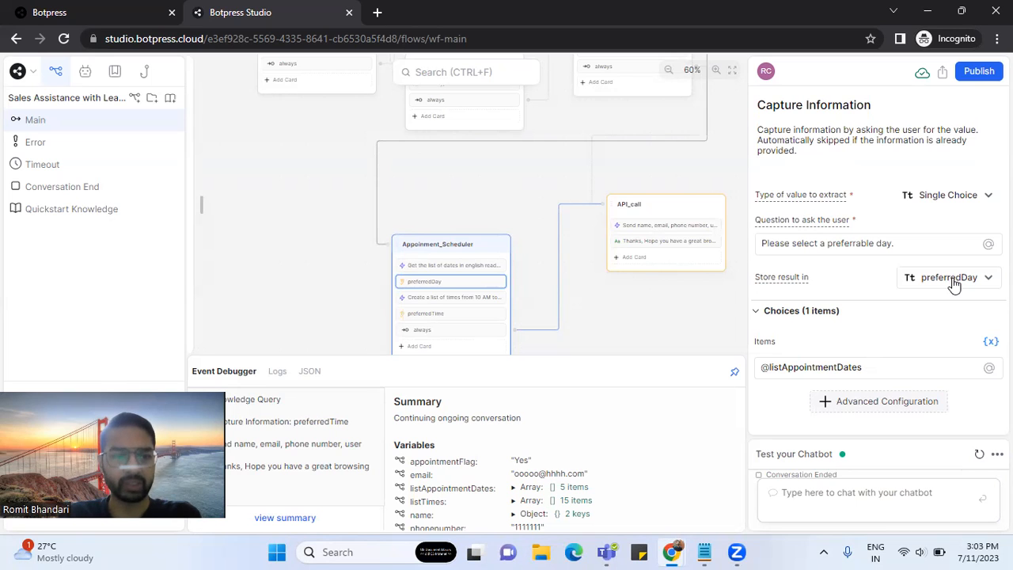
left_click(451, 298)
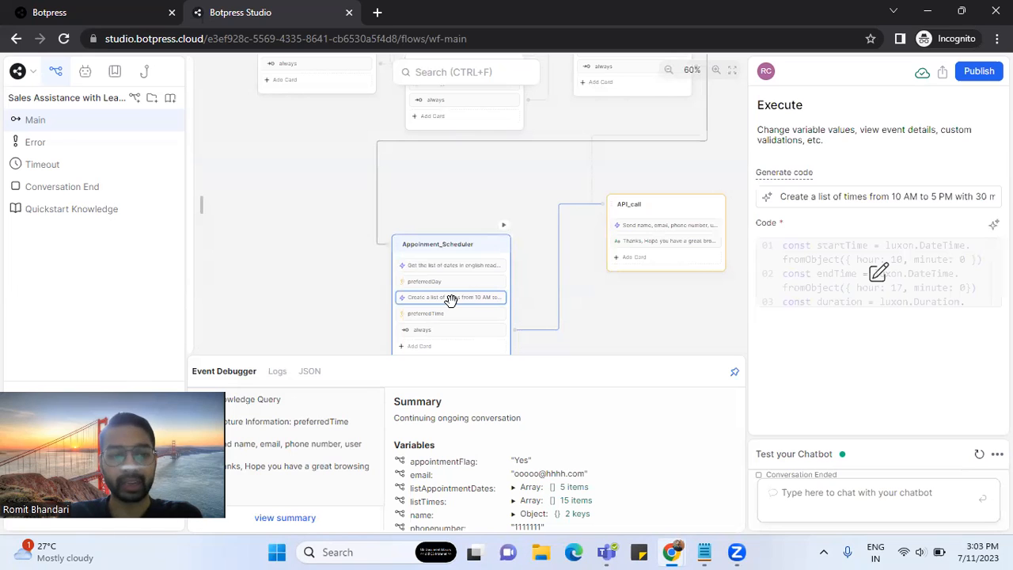
- Review the time-list code and its listTimes variable, then close the editor
left_click(876, 273)
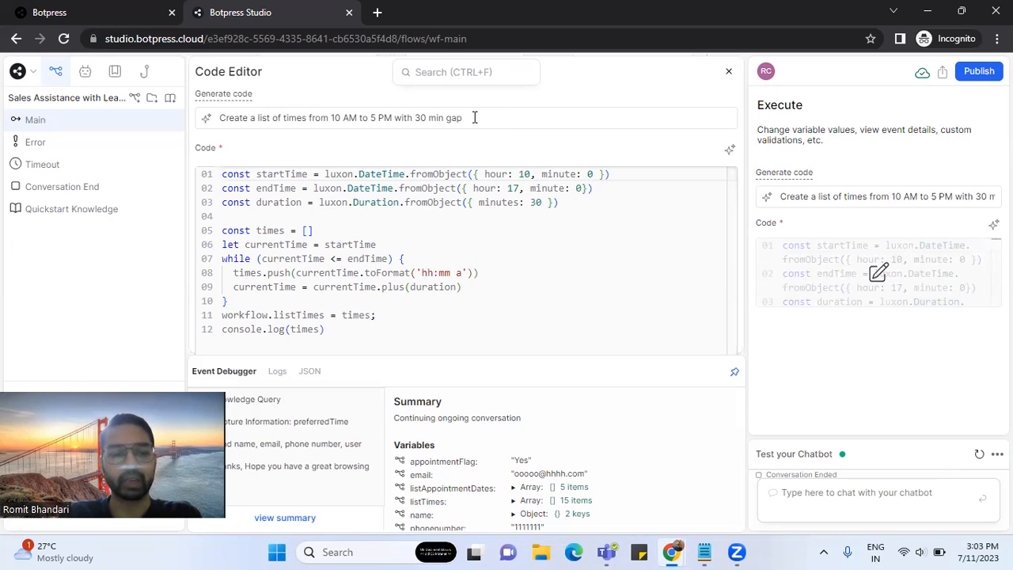
mouse_move(412, 286)
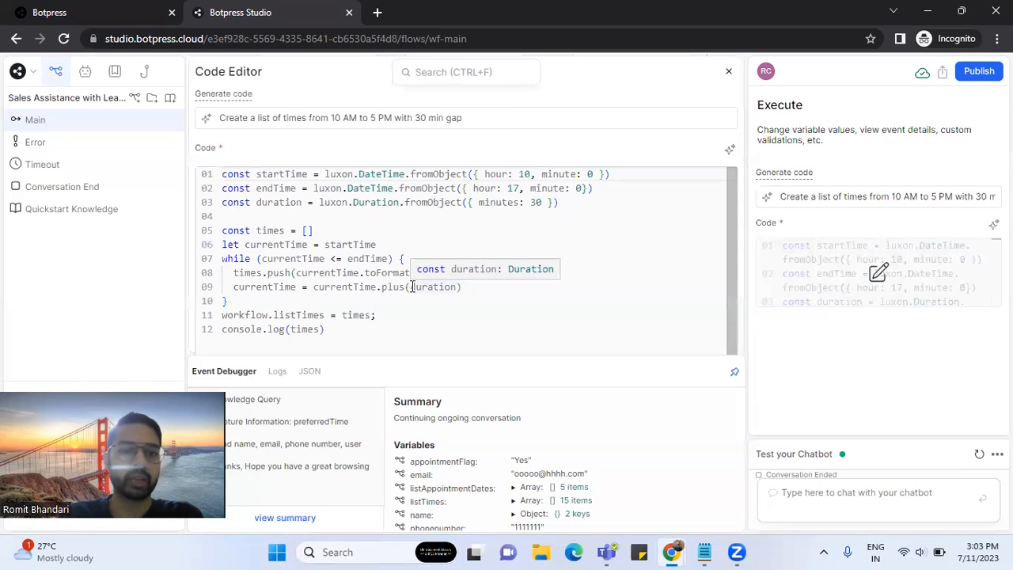
double_click(356, 314)
left_click(356, 315)
double_click(352, 314)
double_click(307, 315)
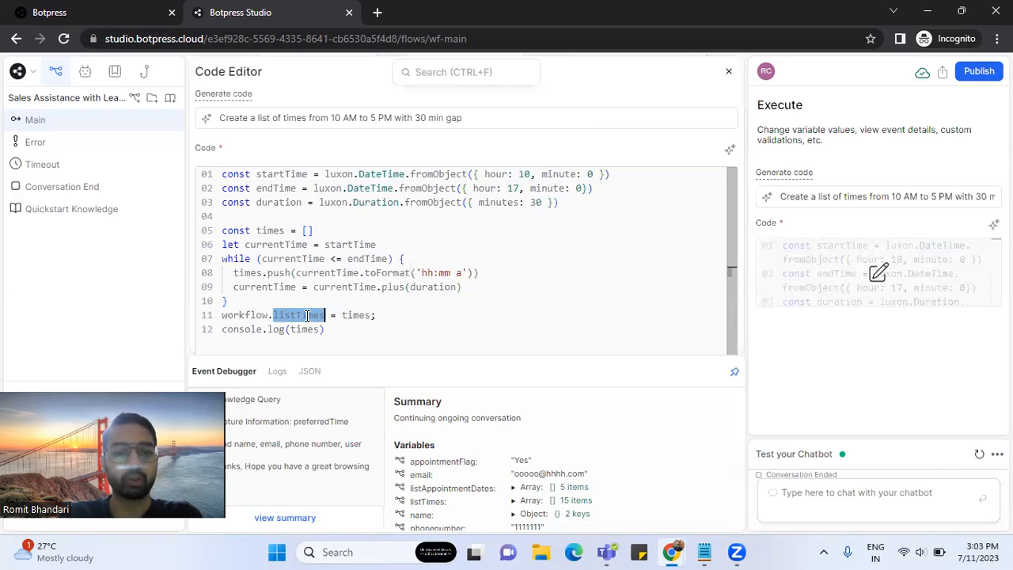
left_click(728, 74)
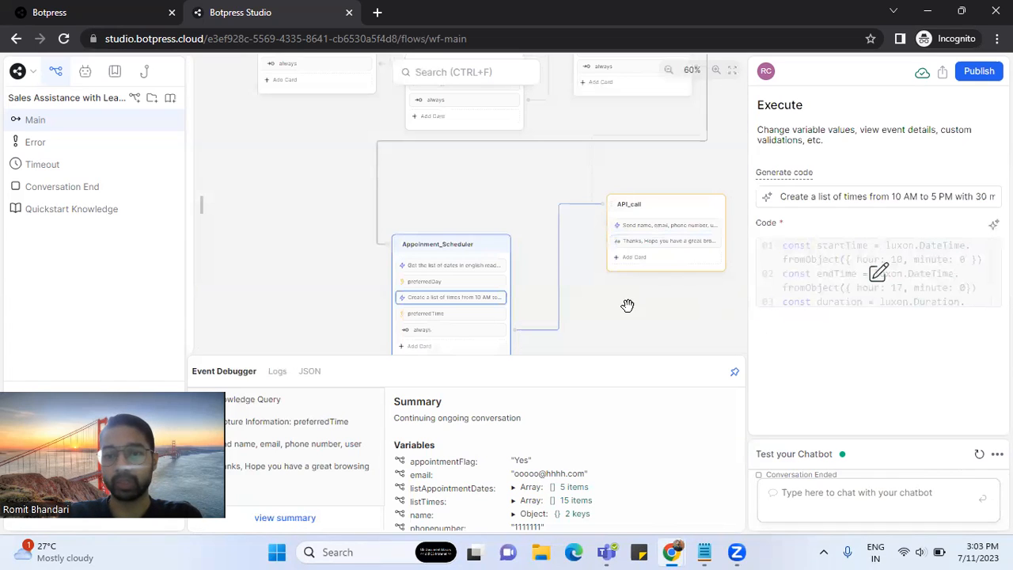
left_click(463, 316)
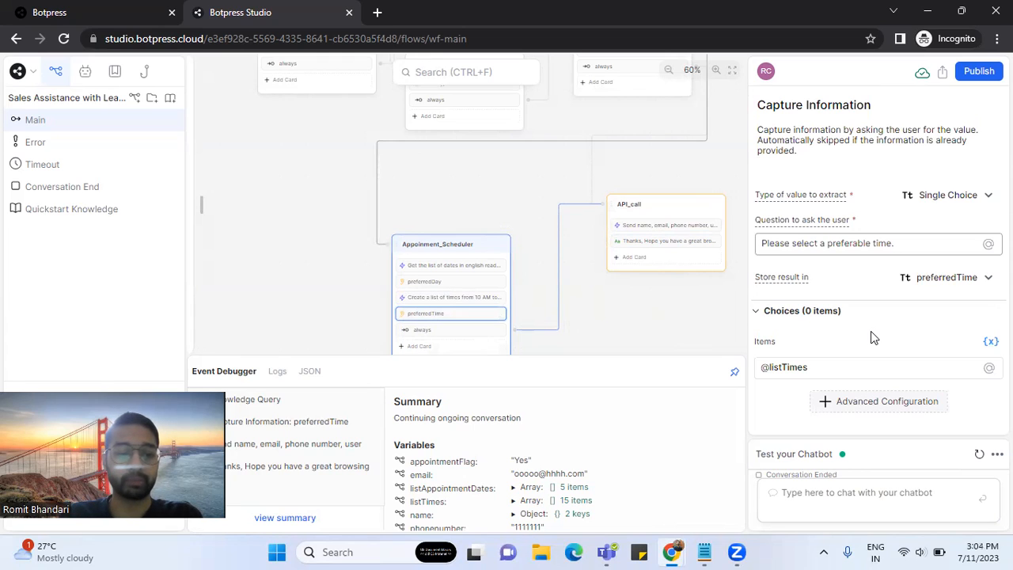
key("BackSpace")
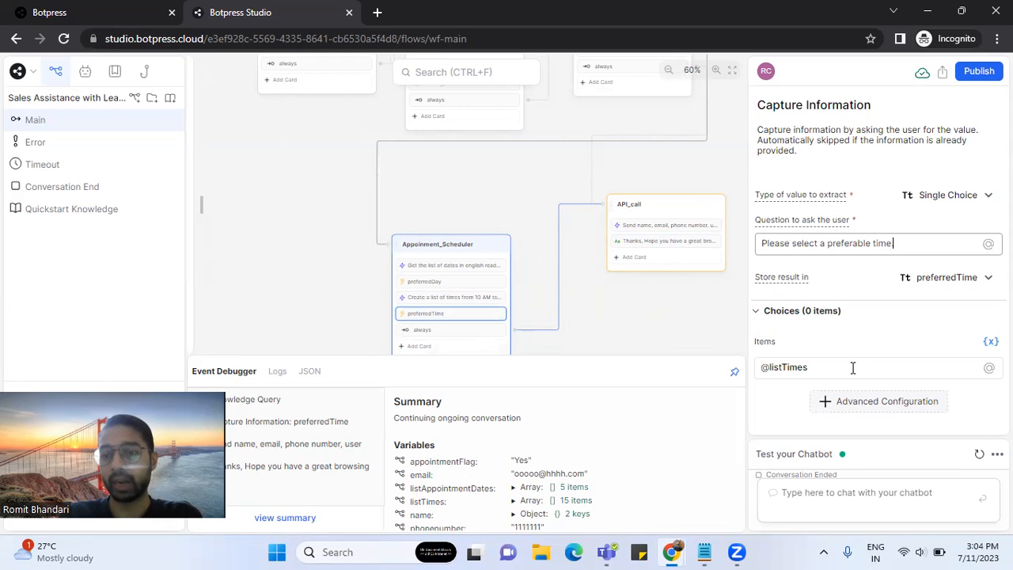
left_click(853, 367)
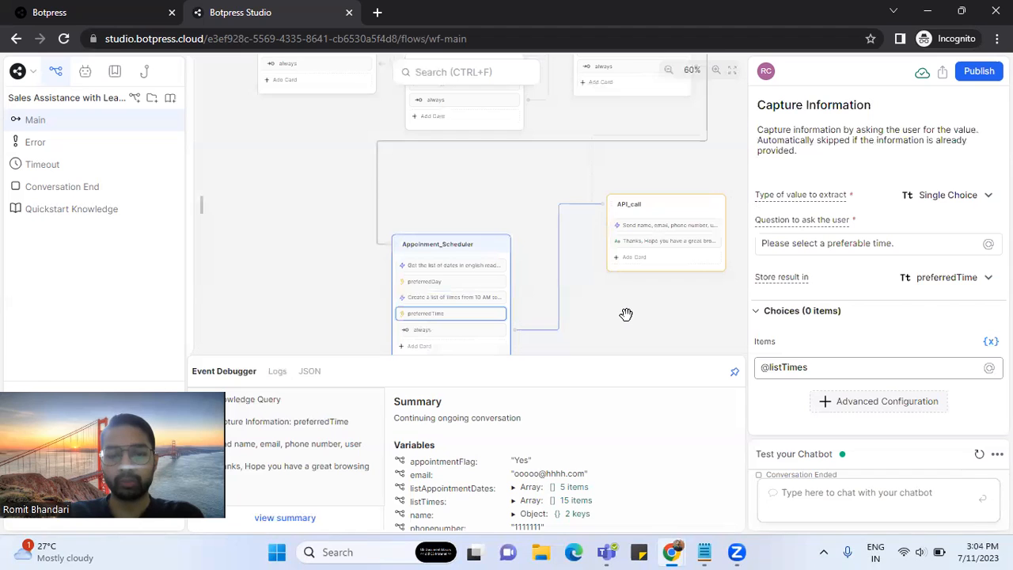
left_click_drag(626, 314, 575, 301)
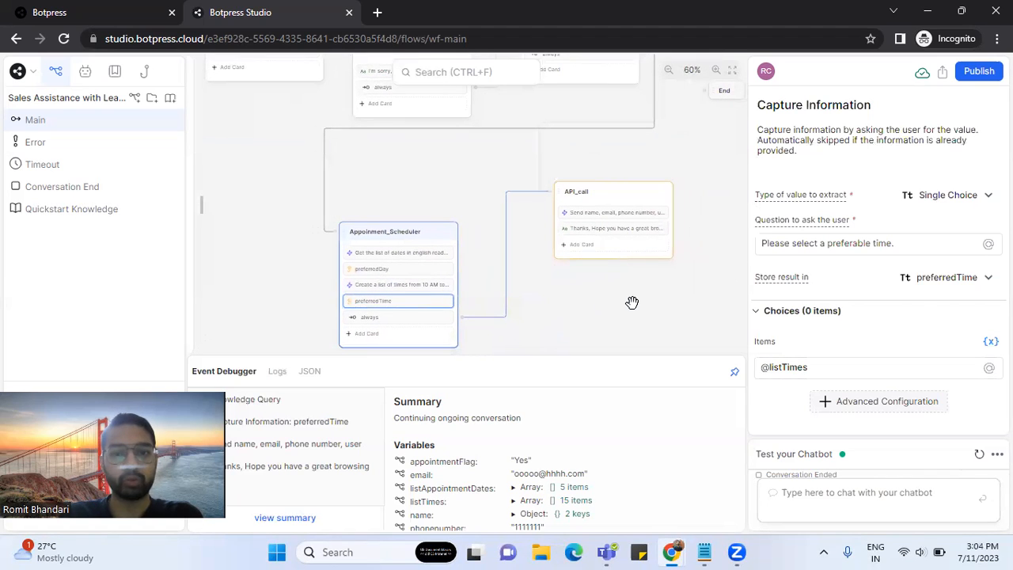
left_click(597, 214)
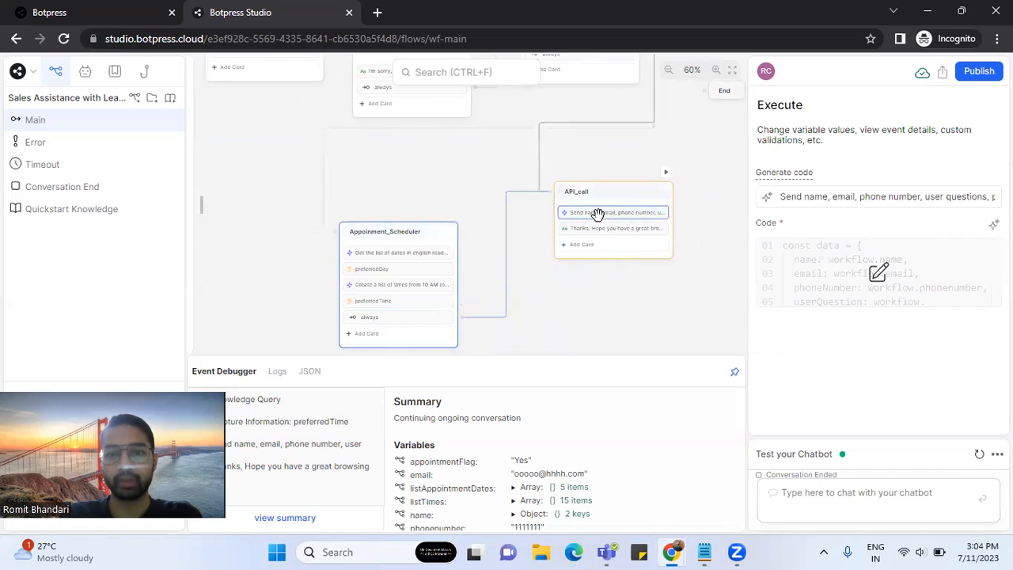
left_click(879, 276)
scroll(469, 255, "down", 3)
scroll(468, 254, "up", 3)
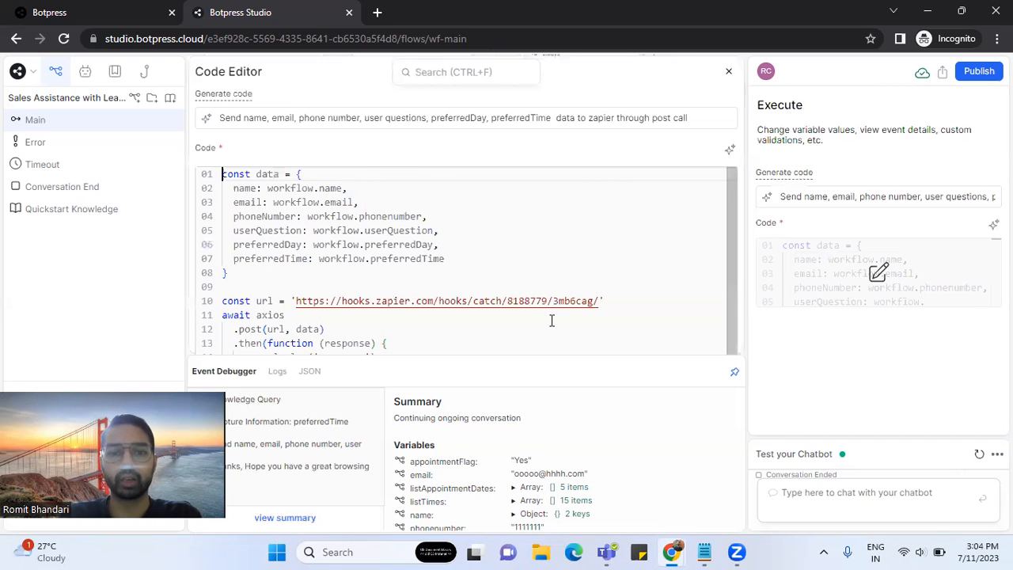
scroll(548, 326, "down", 1)
left_click_drag(598, 227, 296, 231)
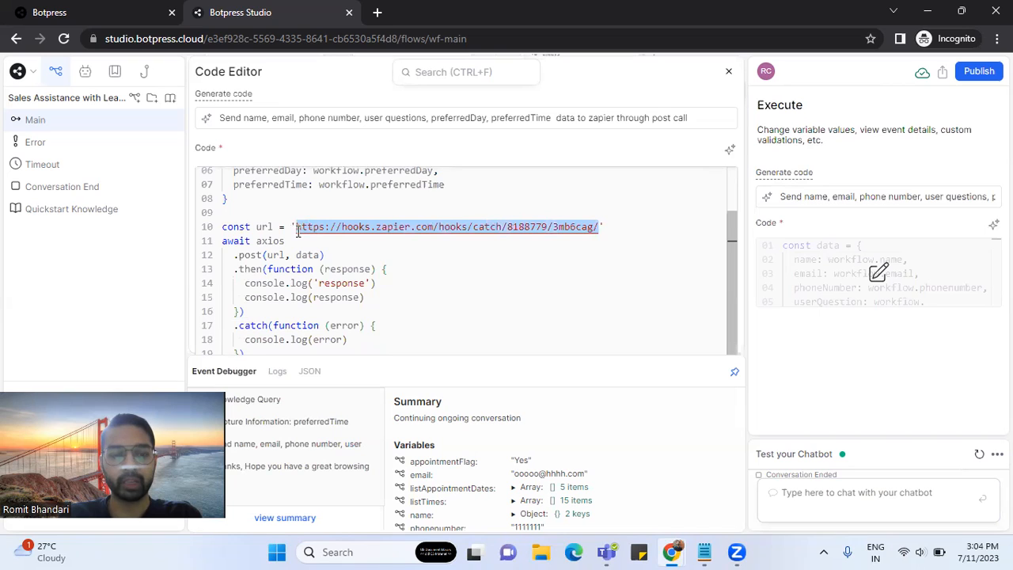
left_click(309, 246)
left_click_drag(599, 227, 294, 227)
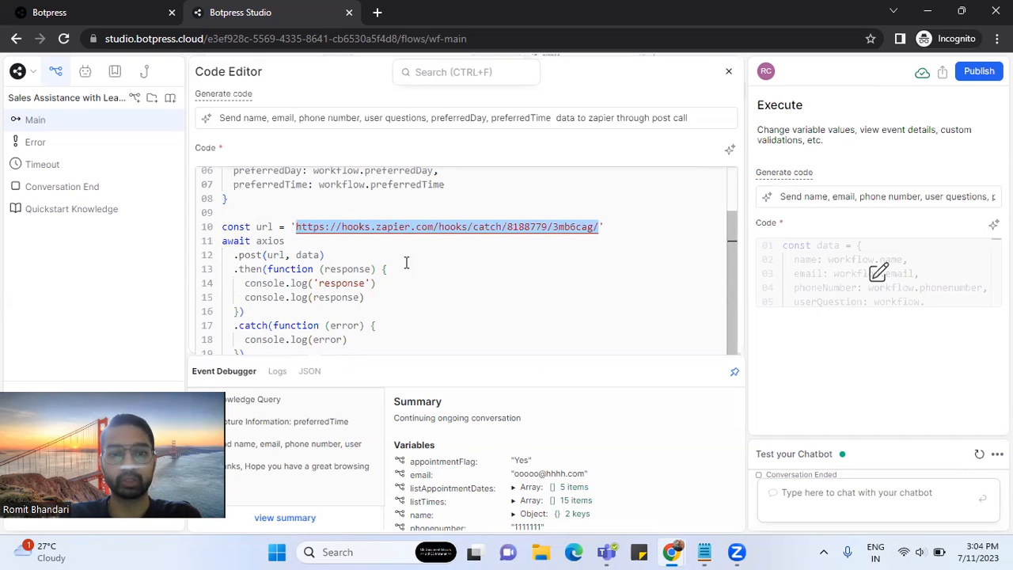
left_click(606, 227)
left_click_drag(234, 270, 365, 298)
left_click(313, 311)
left_click(388, 296)
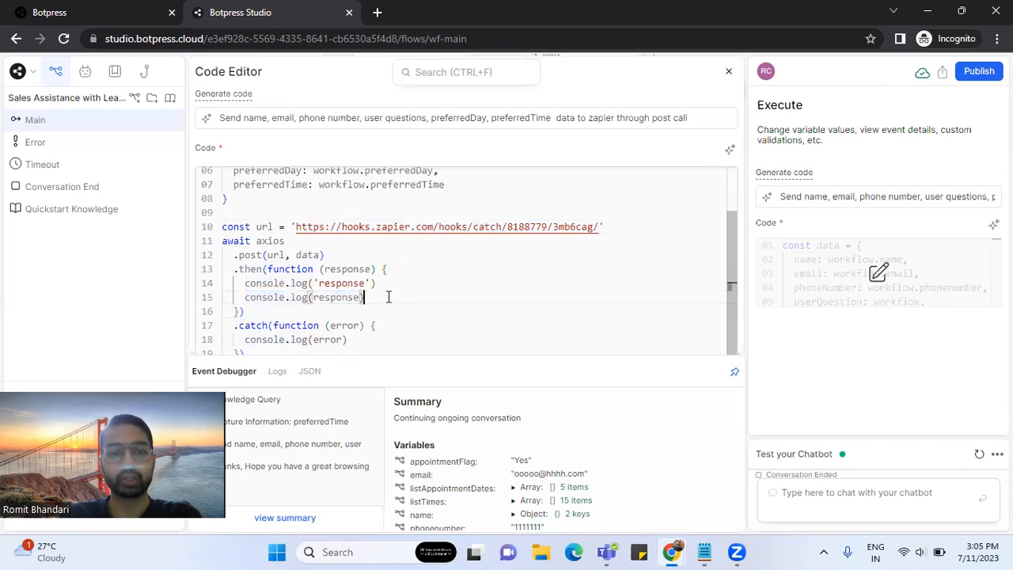
scroll(388, 296, "down", 1)
scroll(388, 297, "up", 1)
scroll(388, 297, "down", 1)
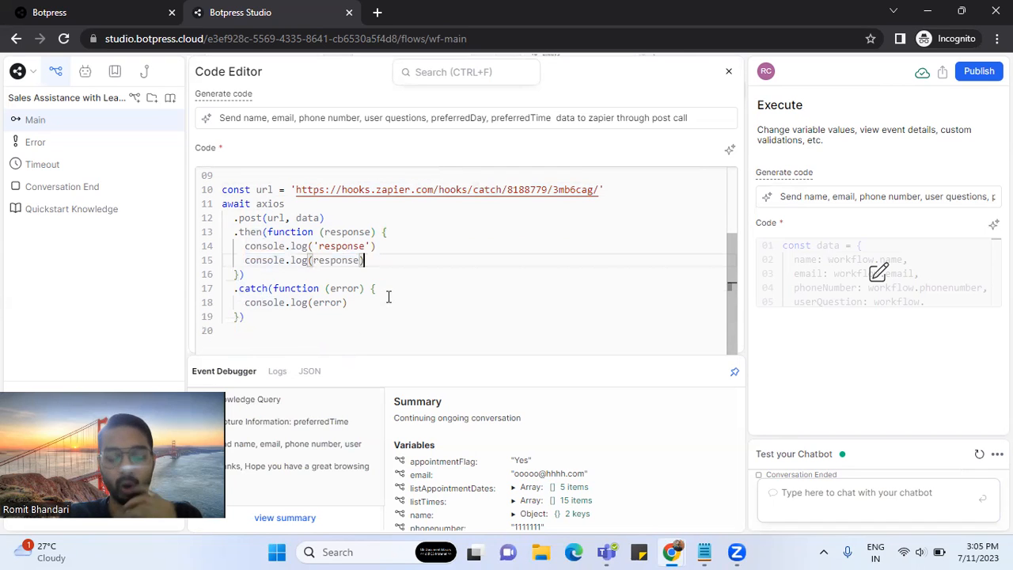
scroll(461, 306, "up", 1)
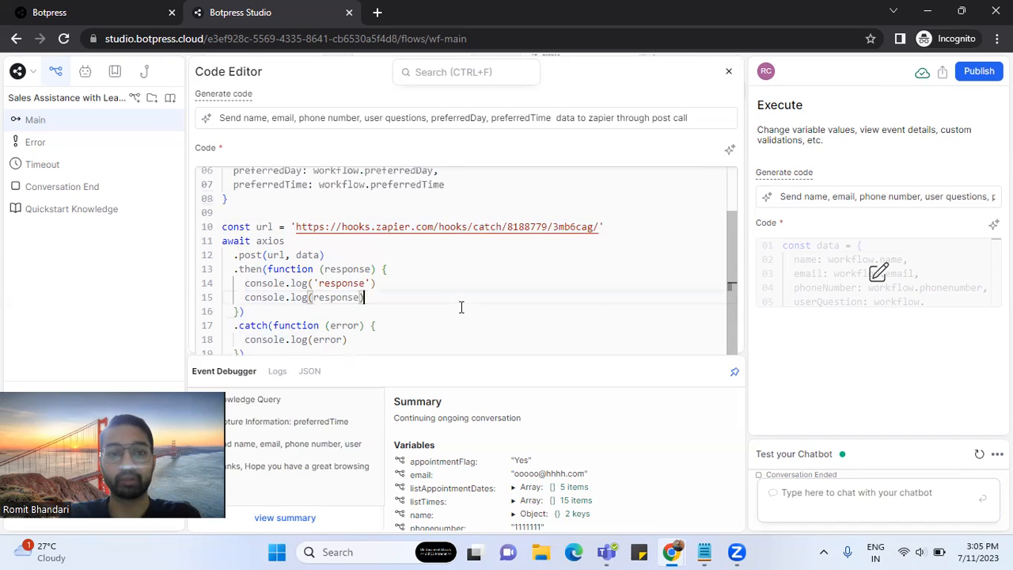
scroll(461, 307, "up", 2)
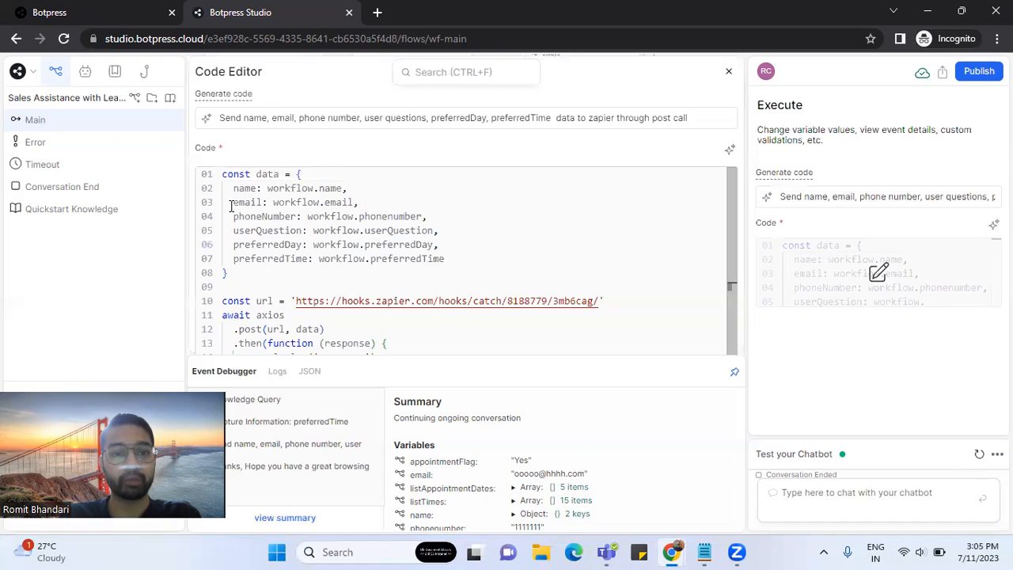
left_click_drag(233, 188, 468, 254)
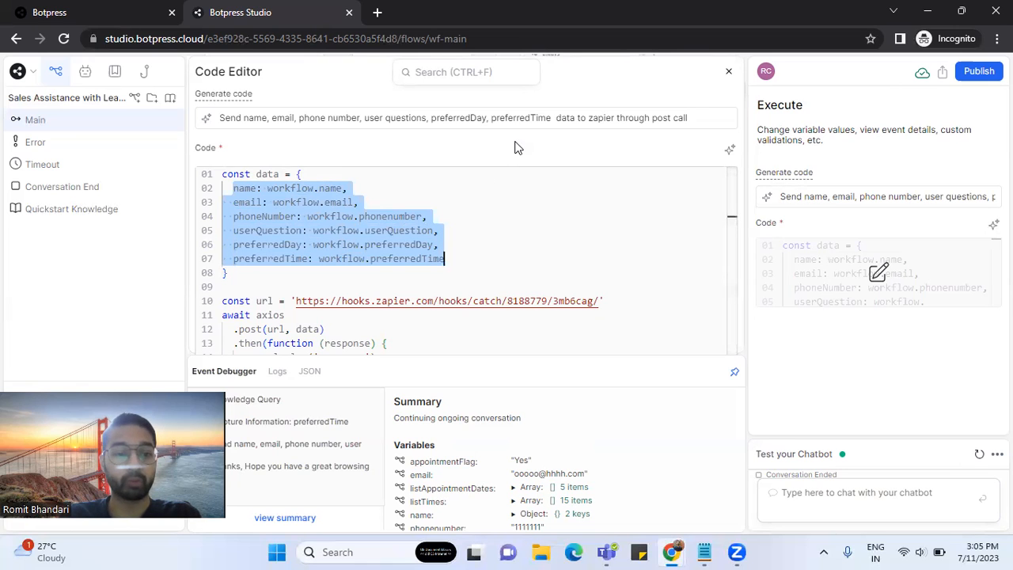
left_click(552, 151)
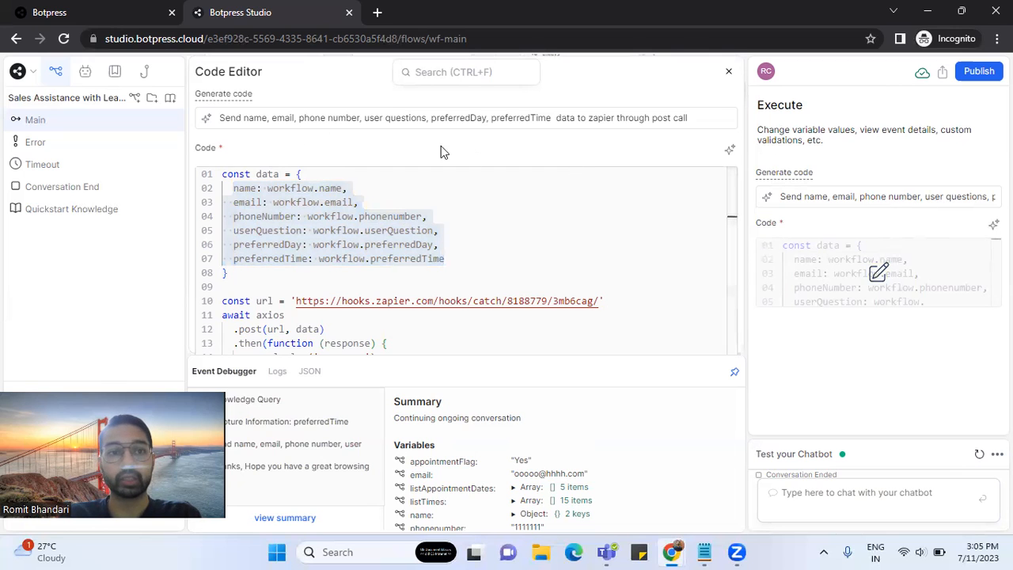
left_click(728, 76)
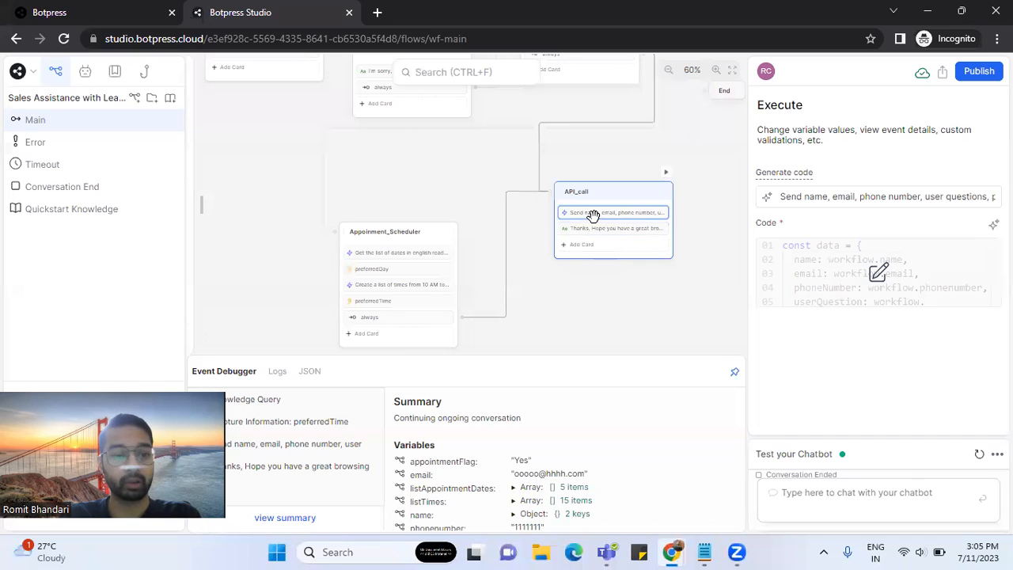
- Open the 'Thanks, Hope you have a great browsing experience' message card, then return to the Zapier zap
left_click(661, 229)
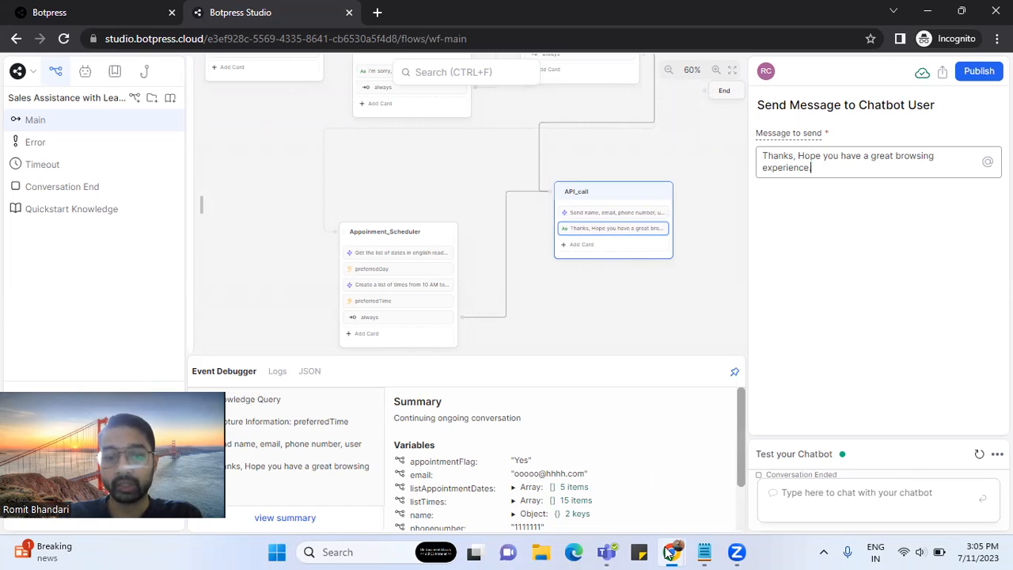
mouse_move(668, 552)
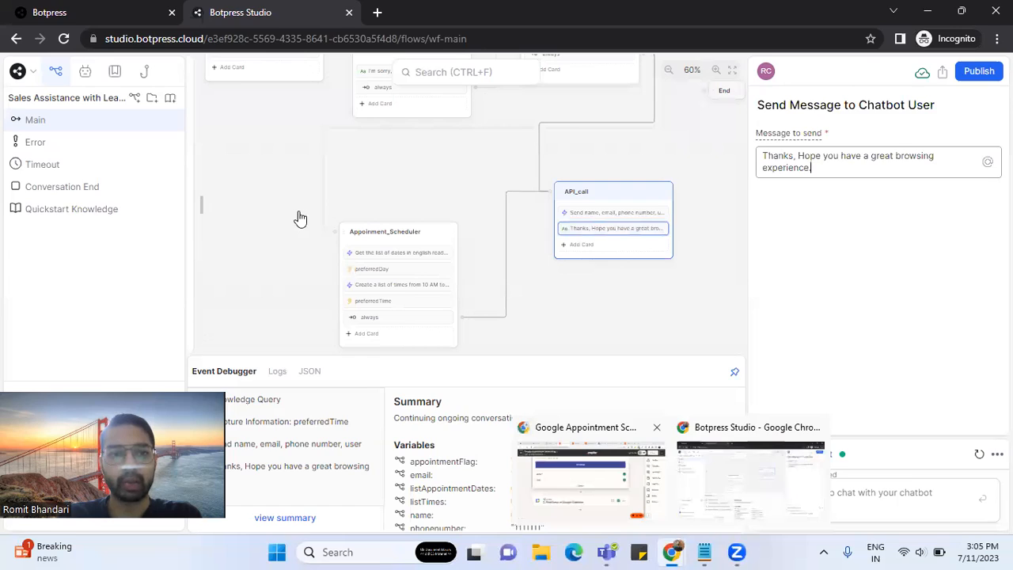
left_click(591, 476)
scroll(453, 266, "down", 3)
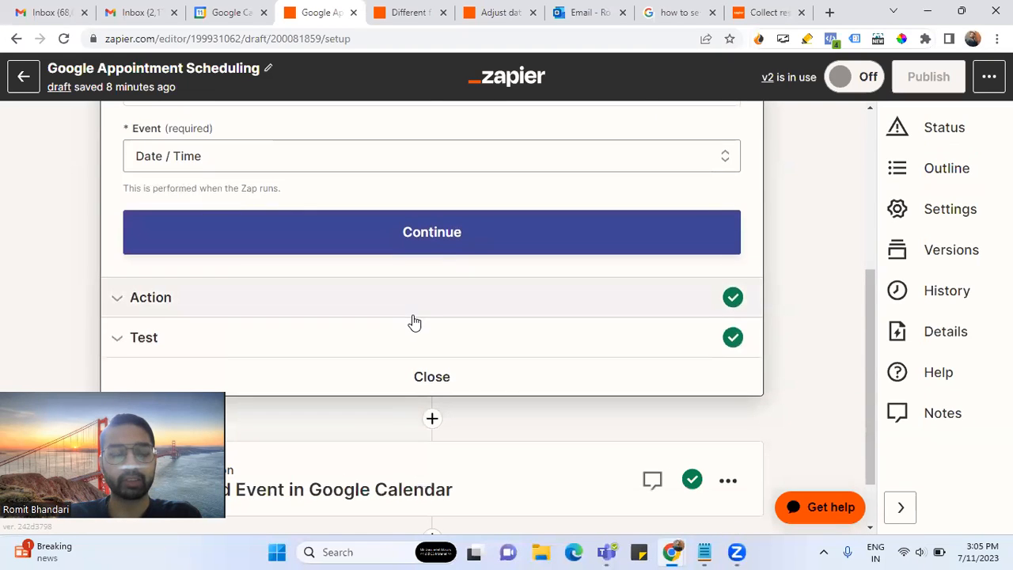
scroll(413, 322, "up", 2)
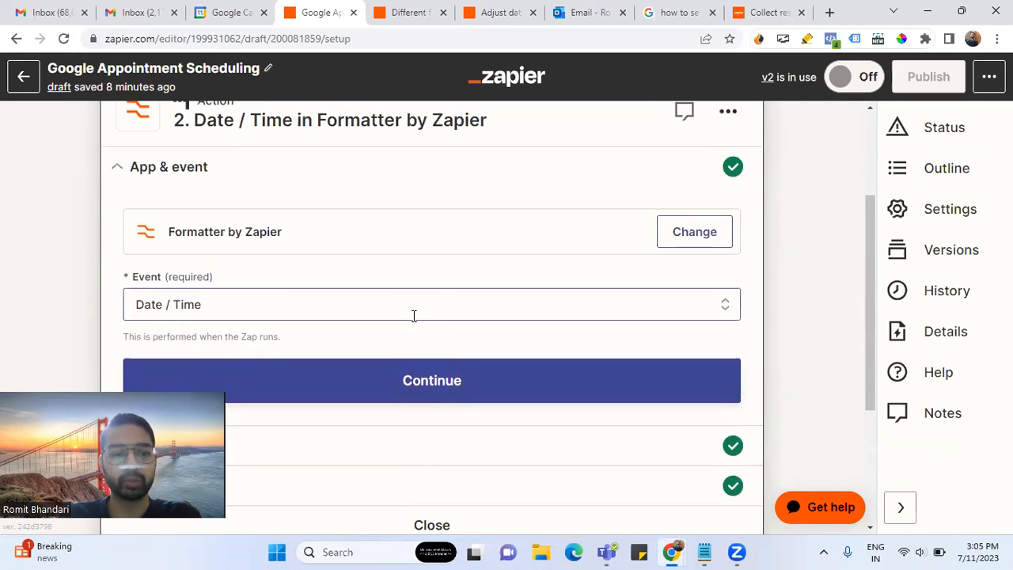
scroll(413, 316, "up", 1)
scroll(413, 320, "down", 2)
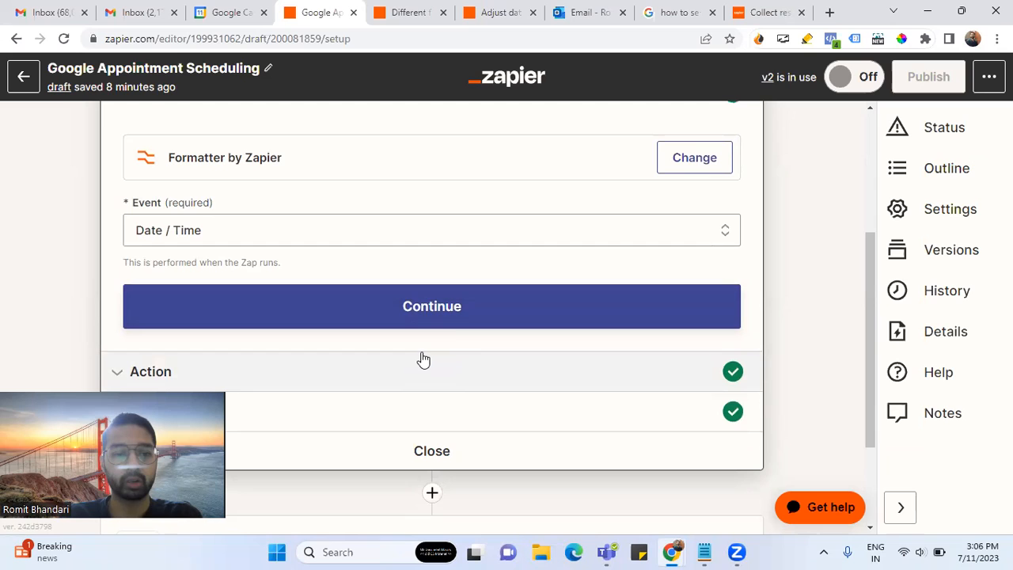
scroll(424, 360, "down", 2)
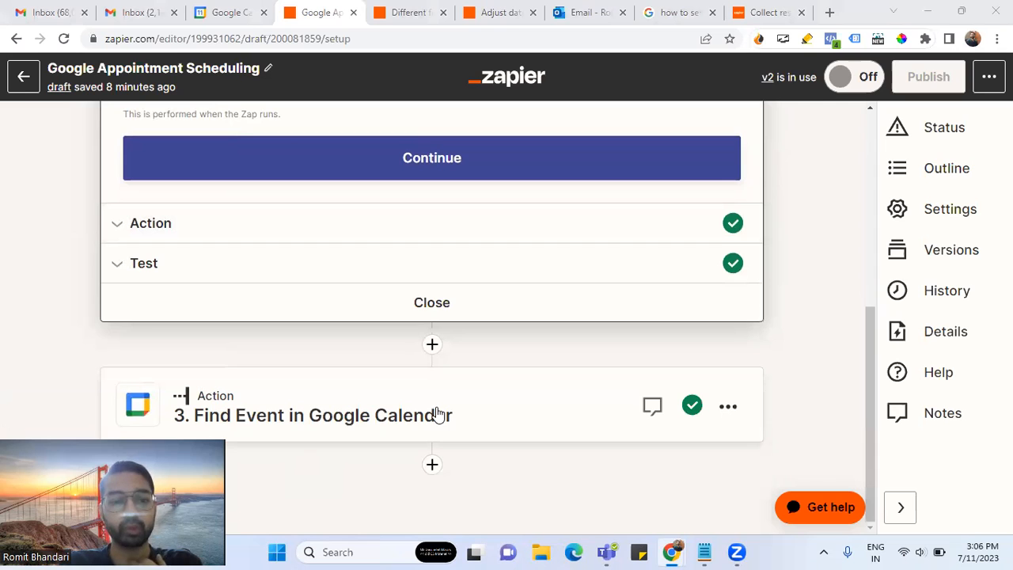
- Open step 3's Google Calendar app and event settings
left_click(395, 405)
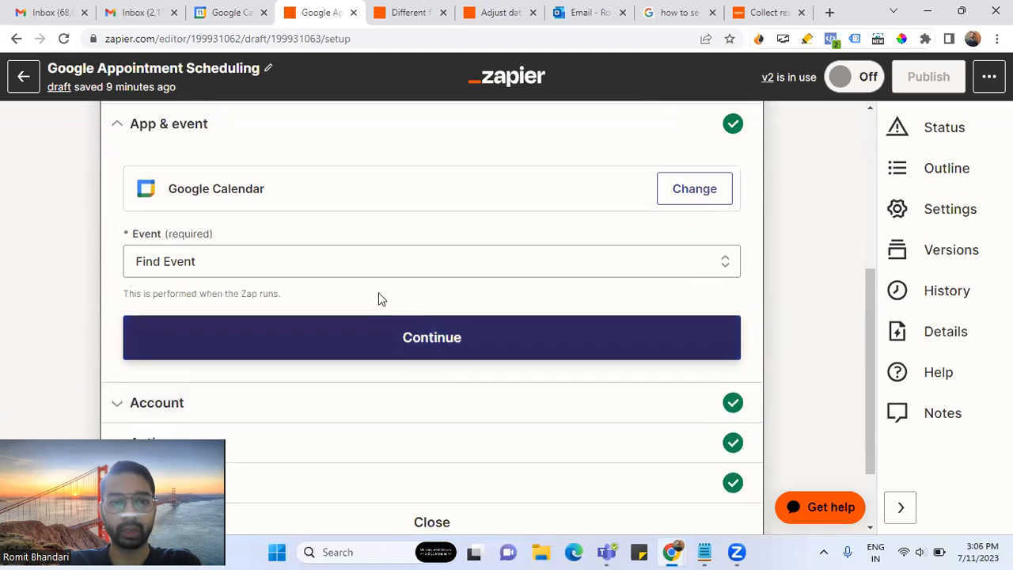
scroll(380, 289, "up", 2)
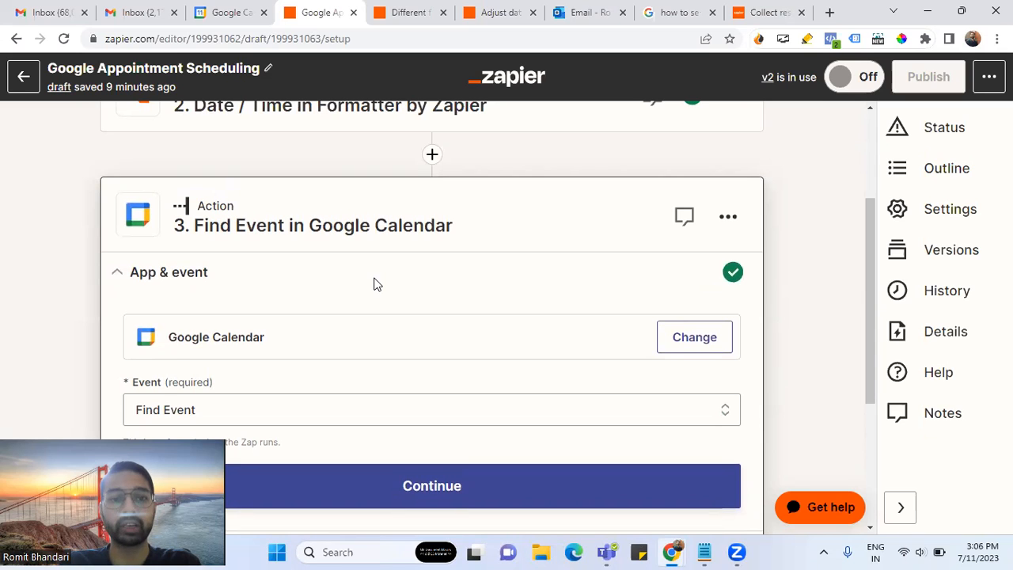
scroll(375, 283, "down", 2)
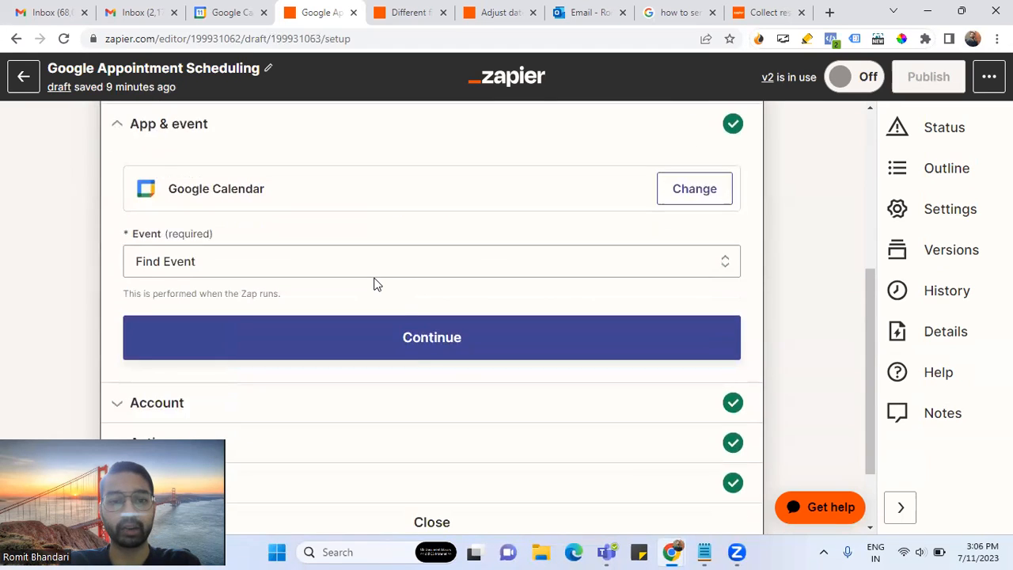
left_click(423, 351)
scroll(393, 353, "up", 2)
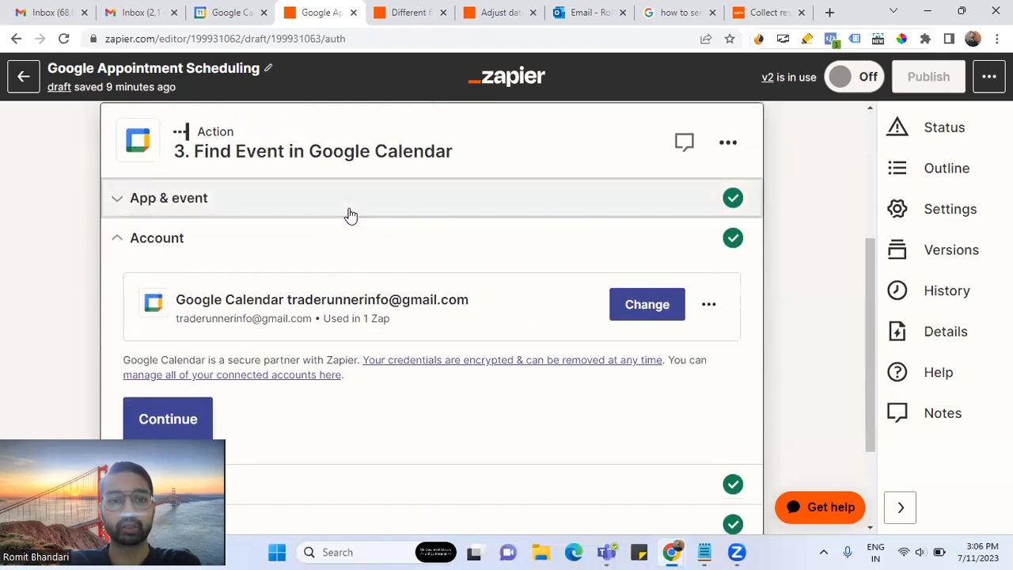
left_click(350, 212)
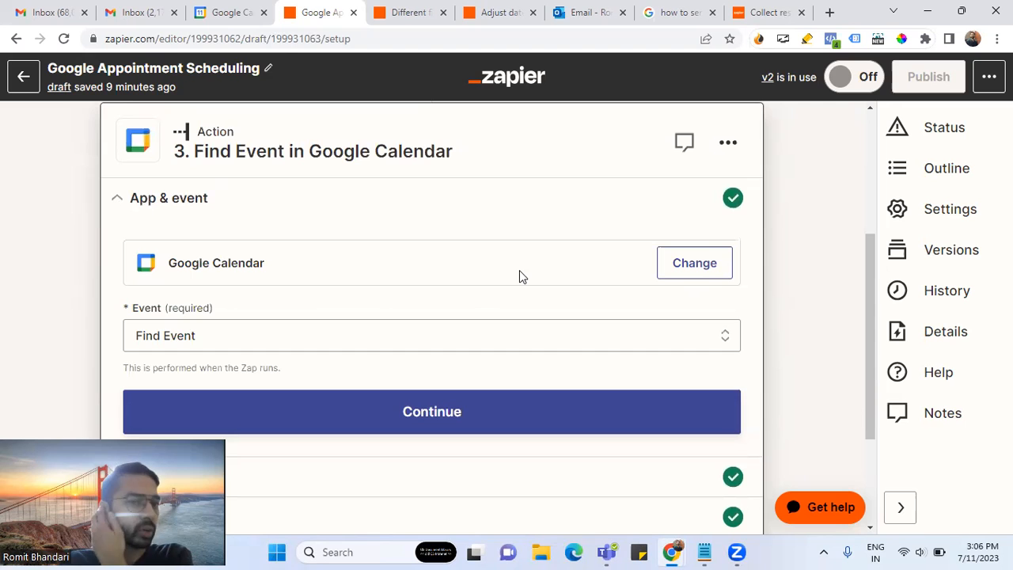
- Keep Find Event as the Google Calendar event and continue to its action settings
scroll(435, 273, "down", 1)
left_click(372, 269)
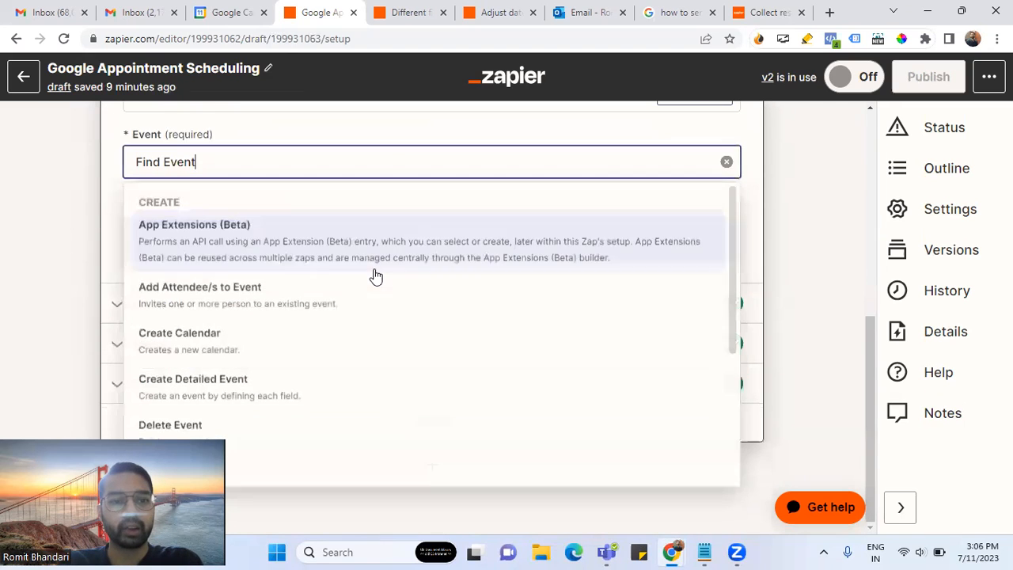
scroll(289, 396, "down", 3)
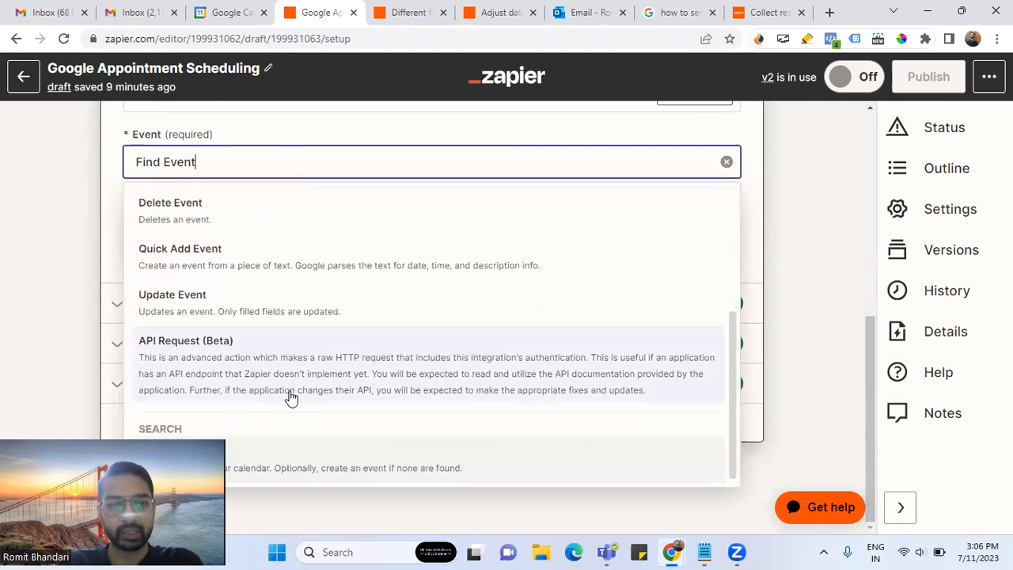
scroll(290, 396, "up", 3)
scroll(290, 397, "down", 2)
scroll(290, 397, "up", 1)
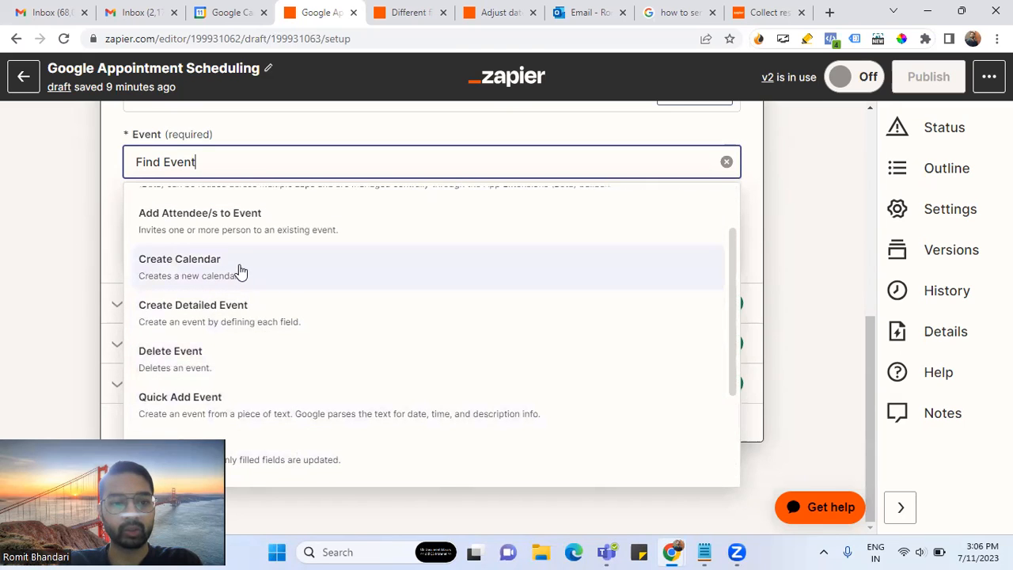
scroll(317, 348, "up", 1)
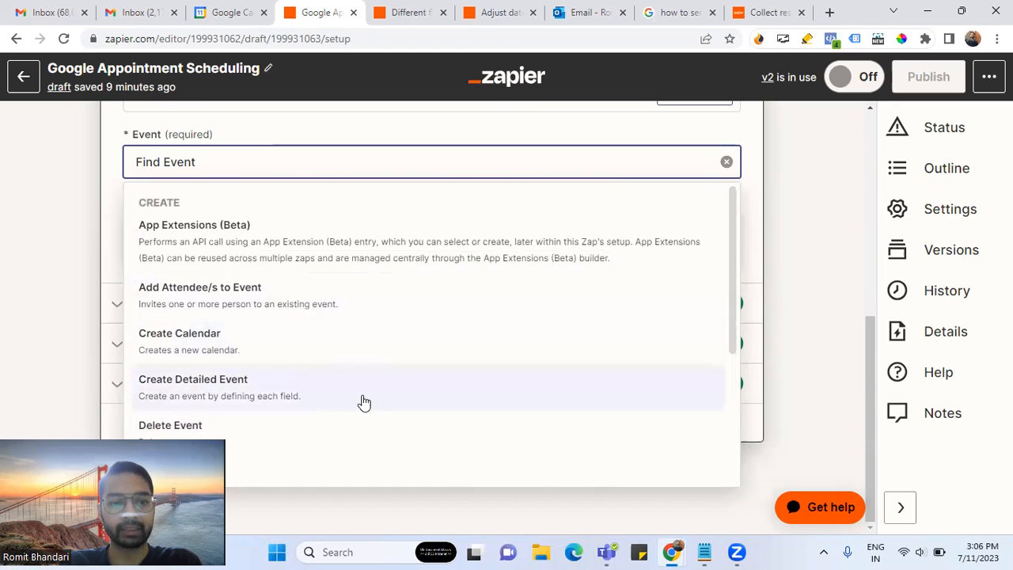
scroll(363, 402, "down", 2)
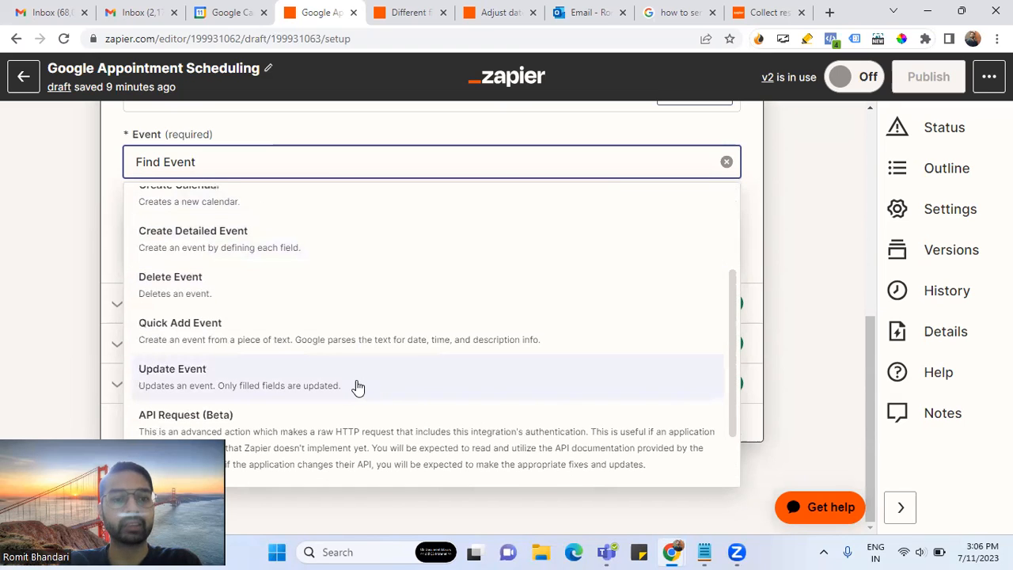
scroll(357, 386, "down", 1)
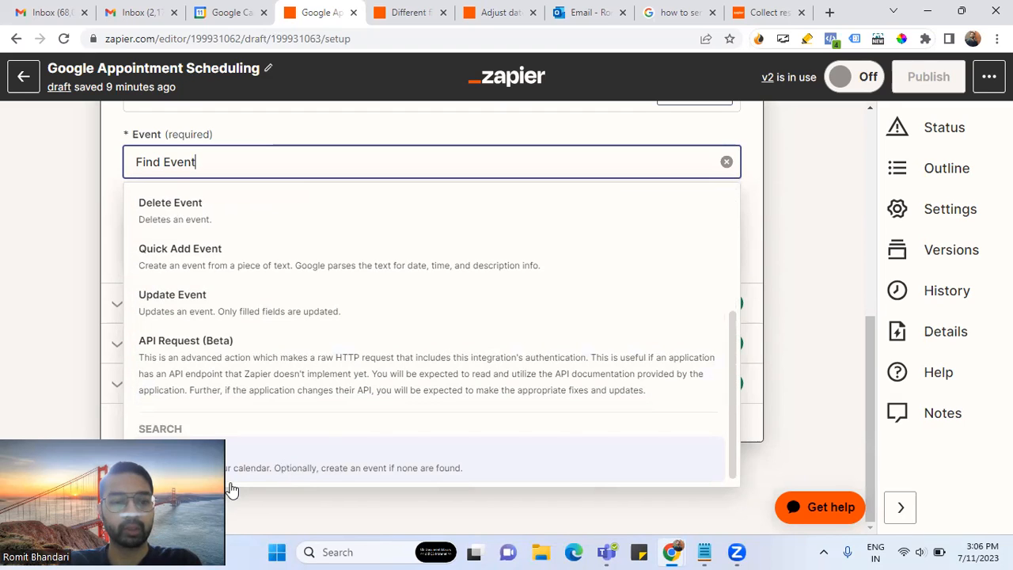
left_click(328, 160)
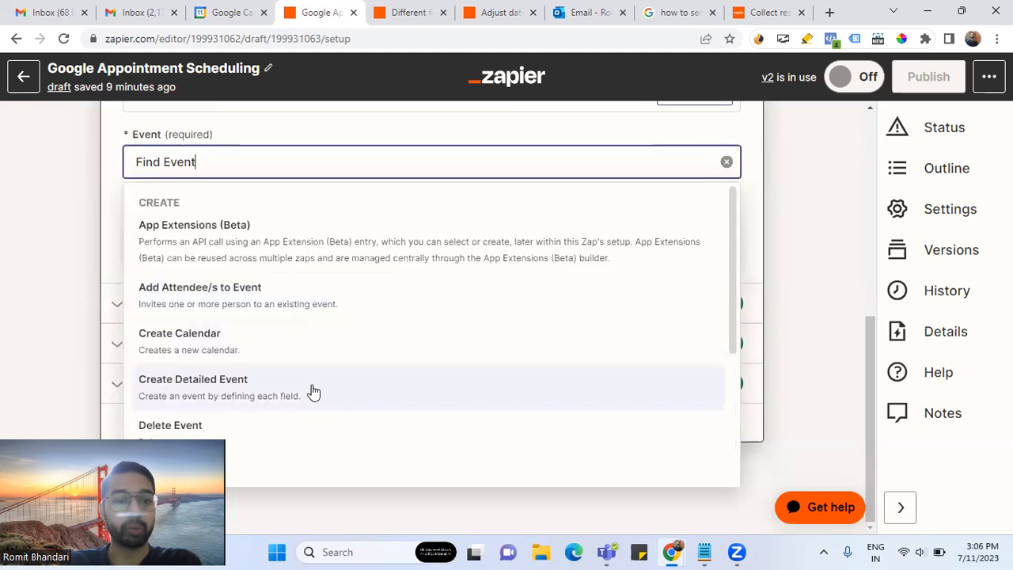
left_click(110, 195)
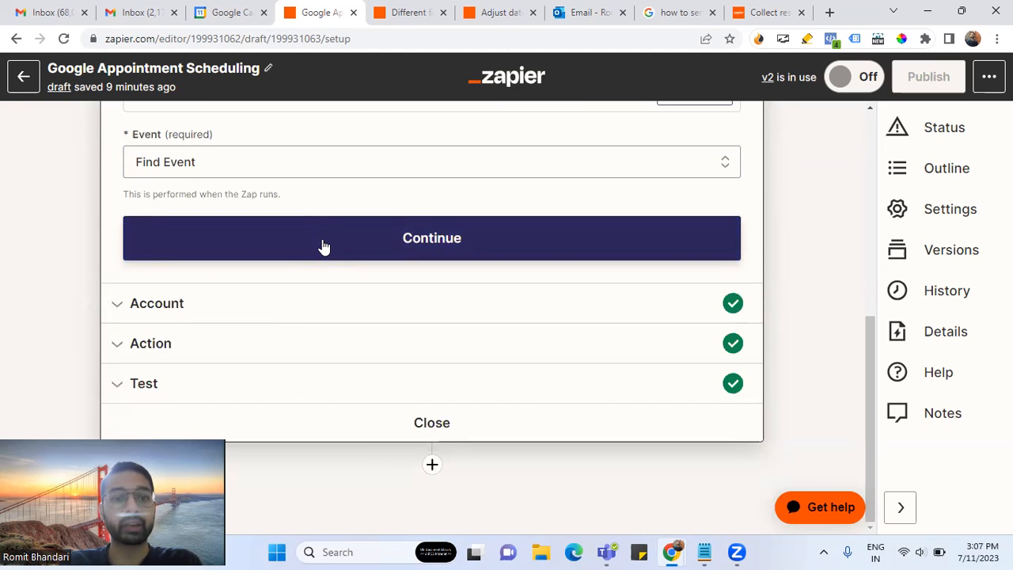
left_click(338, 165)
scroll(309, 242, "down", 3)
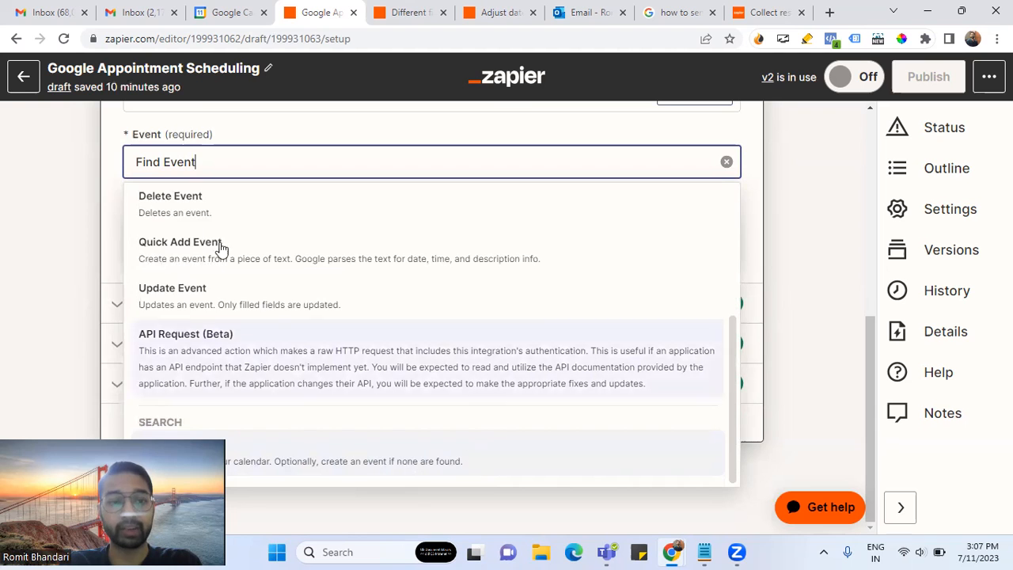
left_click(111, 206)
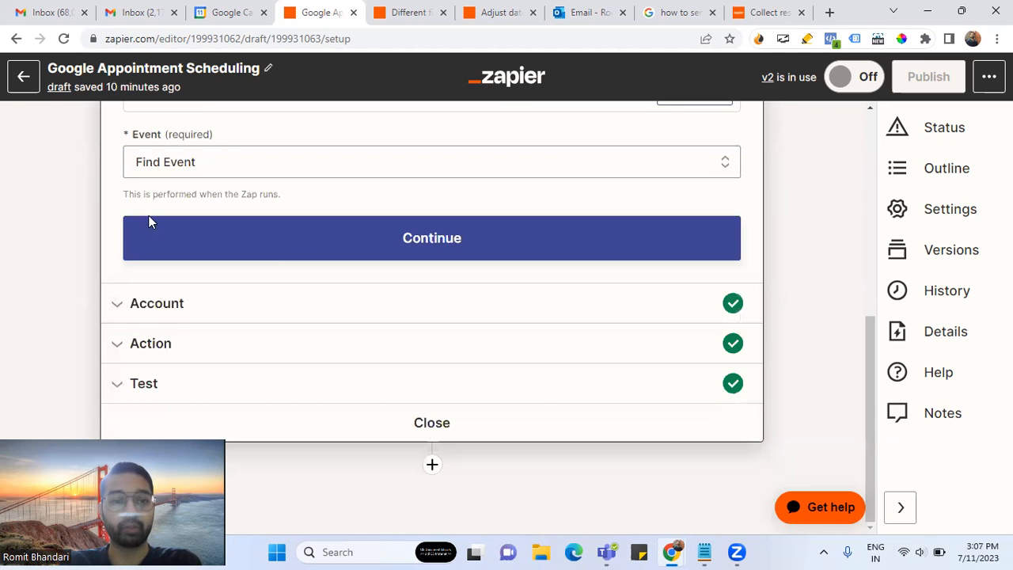
left_click(232, 273)
left_click(380, 345)
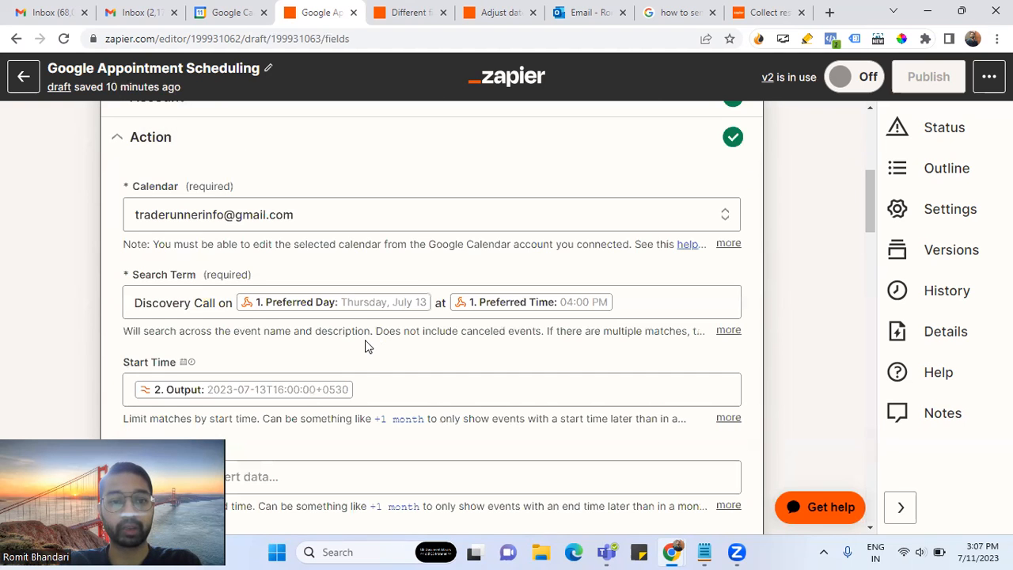
- Review the 'Discovery Call on' search term and its help note, leaving it unchanged
scroll(367, 341, "up", 1)
scroll(356, 331, "down", 1)
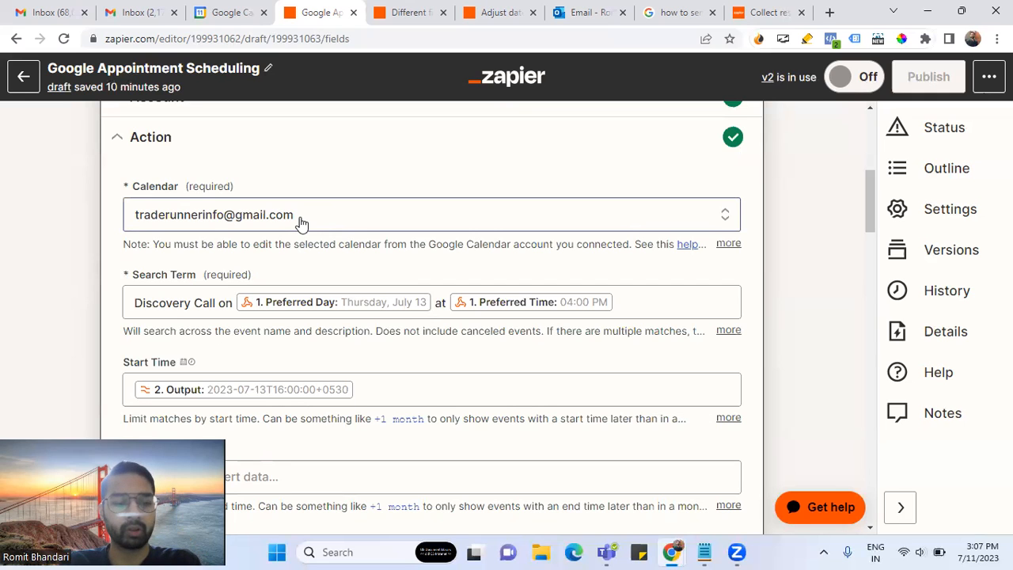
scroll(300, 224, "down", 1)
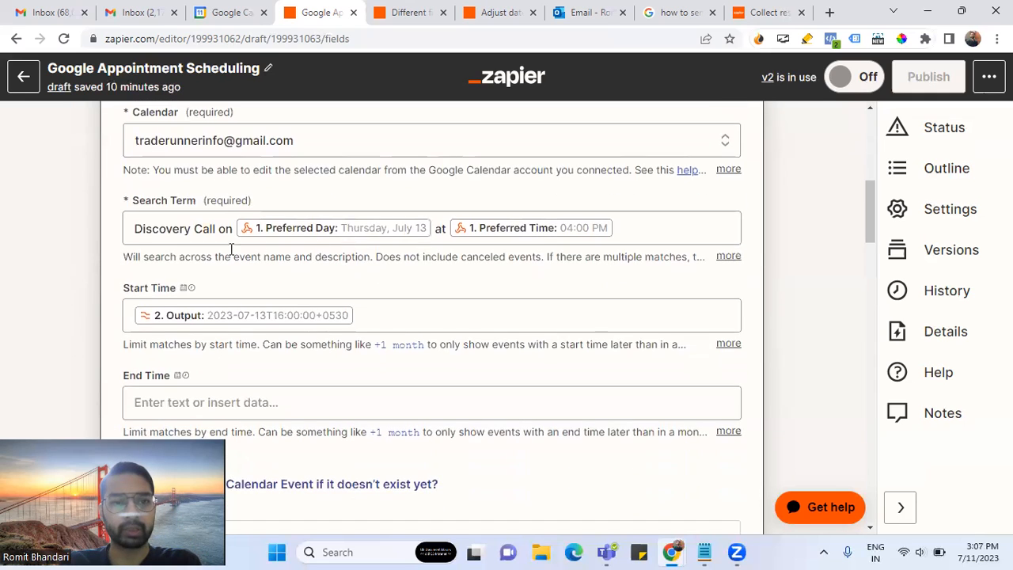
triple_click(220, 229)
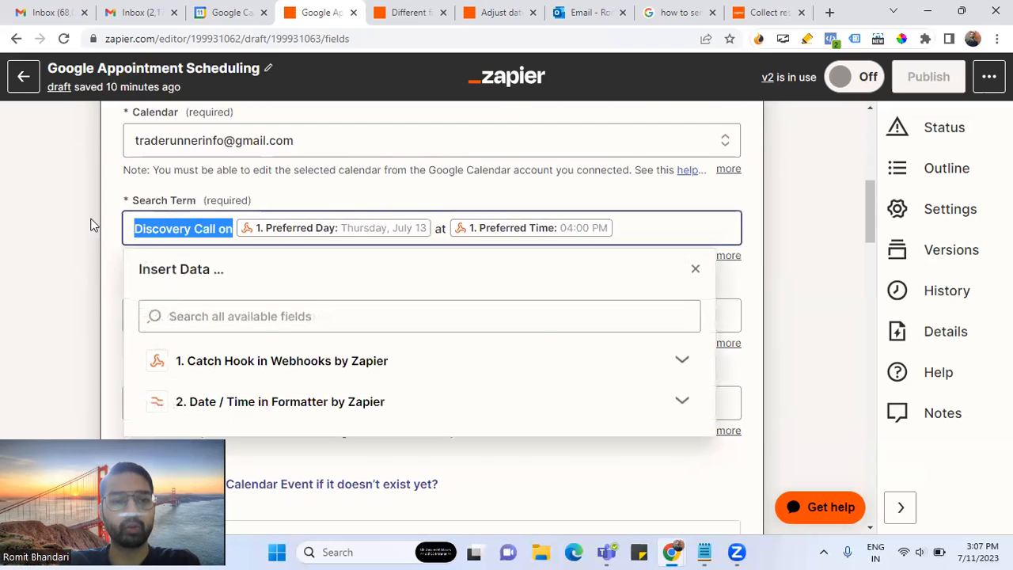
left_click(98, 218)
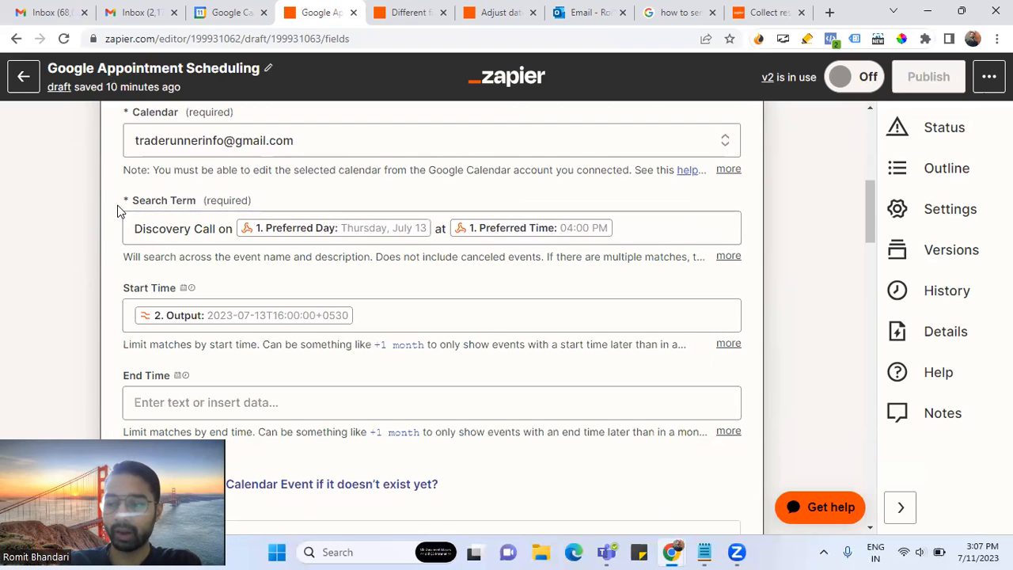
left_click(641, 229)
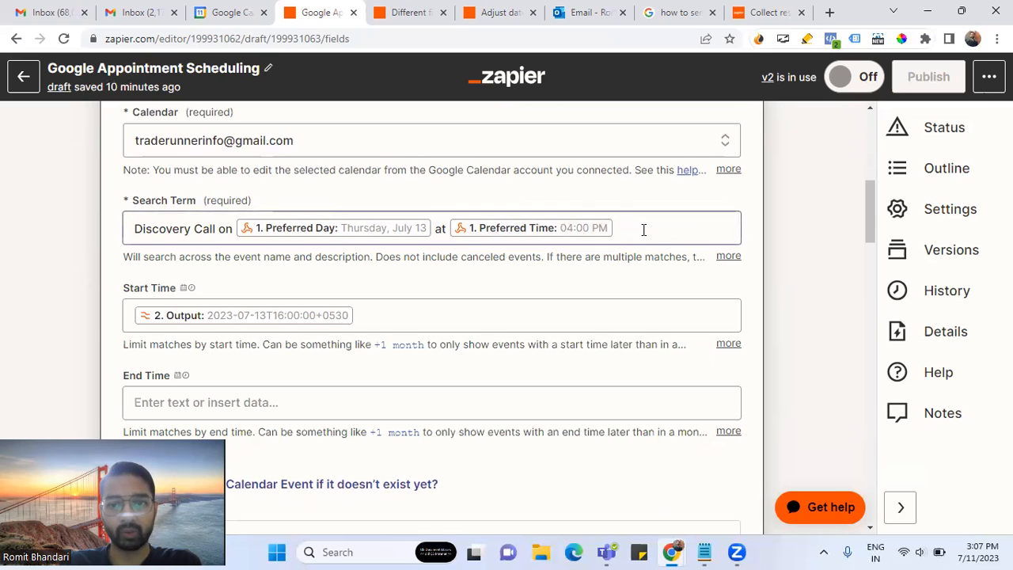
left_click(409, 188)
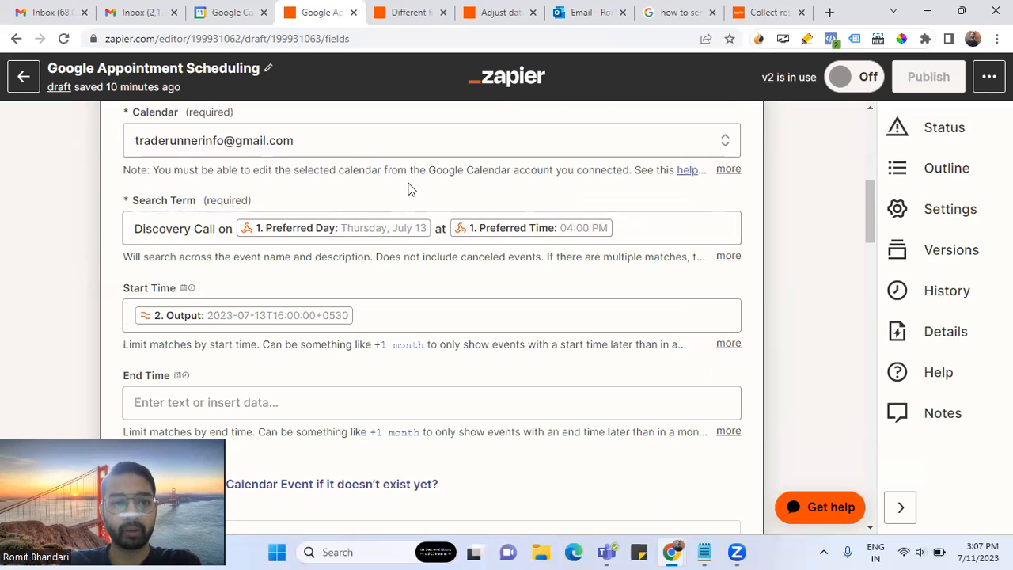
left_click(640, 233)
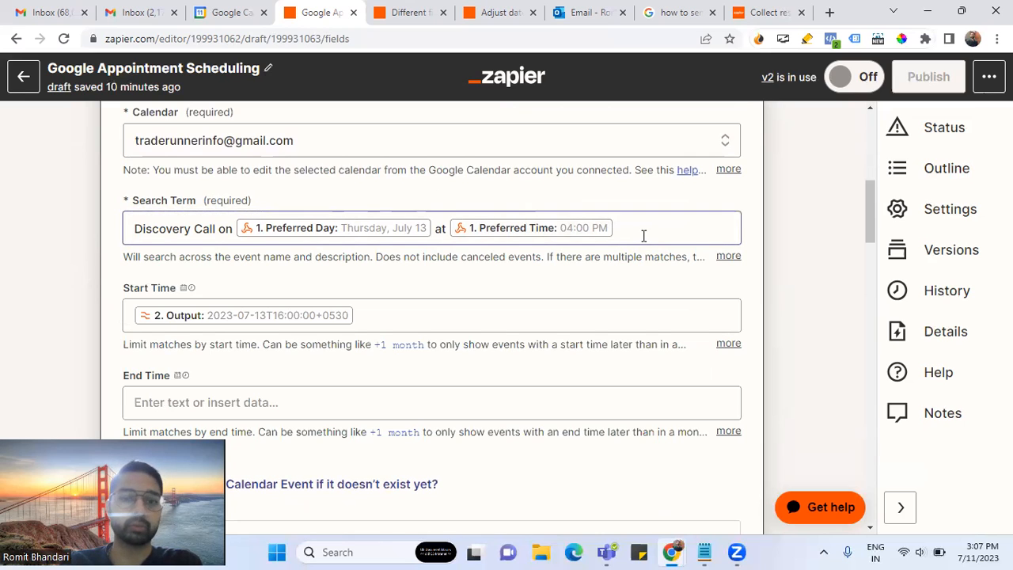
left_click(727, 256)
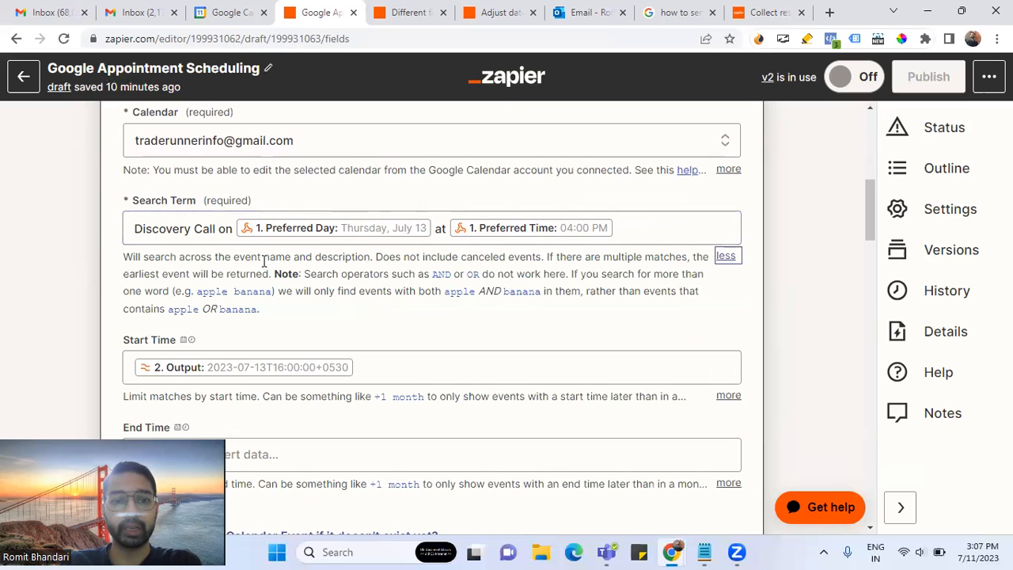
left_click_drag(145, 259, 369, 267)
left_click(350, 291)
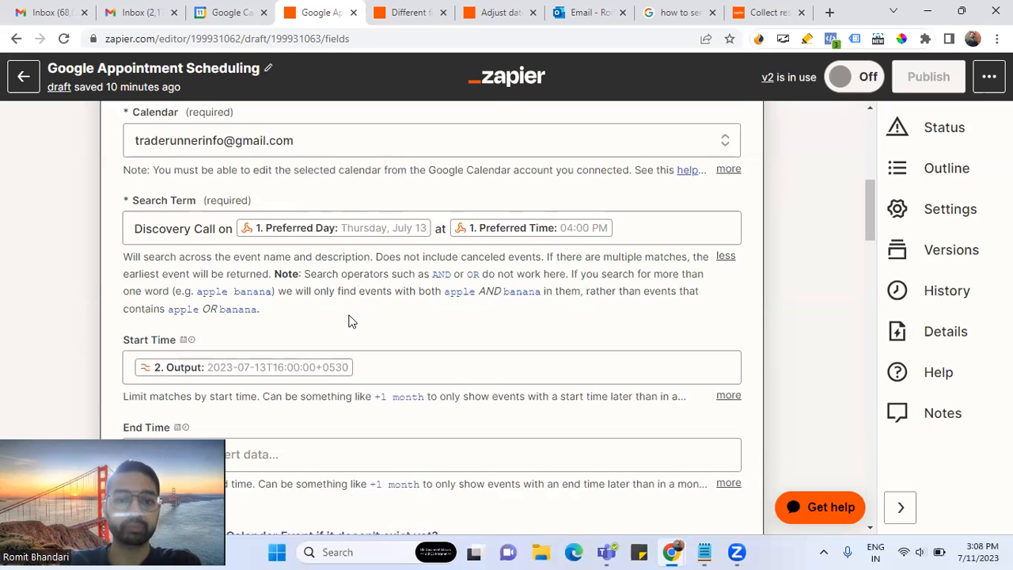
left_click(639, 227)
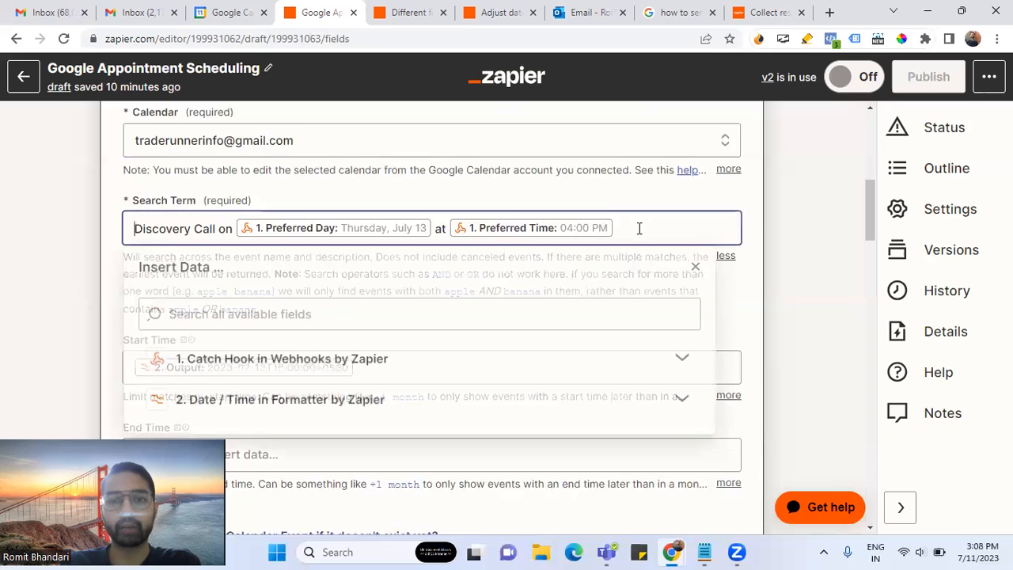
left_click(319, 190)
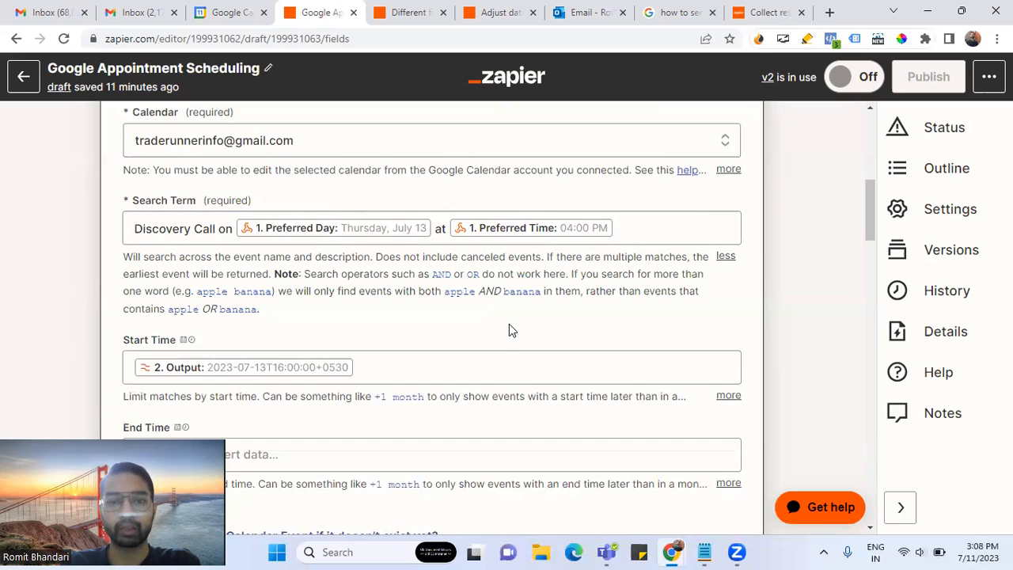
scroll(508, 325, "down", 2)
scroll(408, 290, "up", 1)
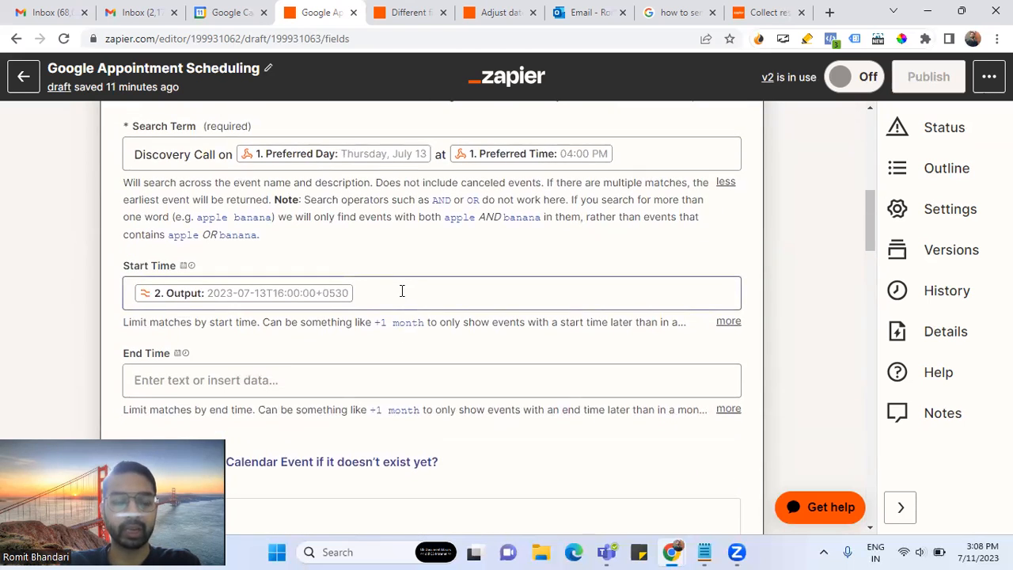
- Browse the webhook trigger's fields offered for the Start Time value
left_click(402, 292)
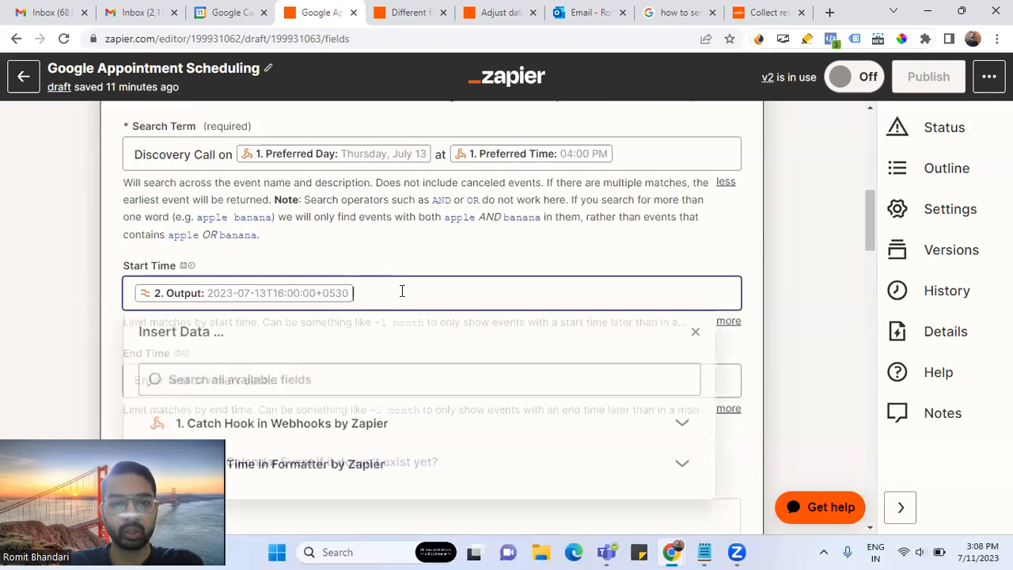
scroll(348, 356, "down", 1)
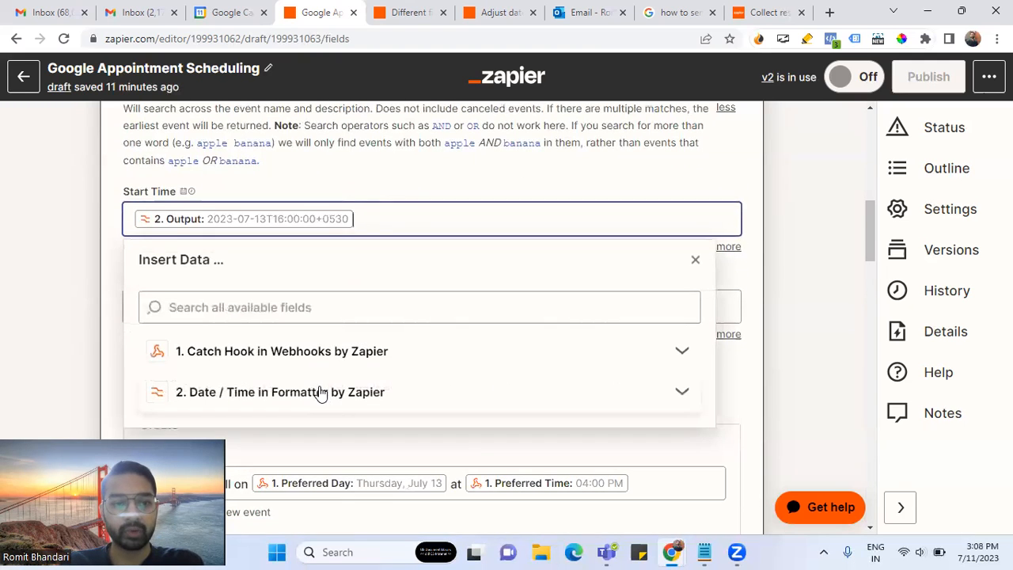
scroll(412, 307, "up", 8)
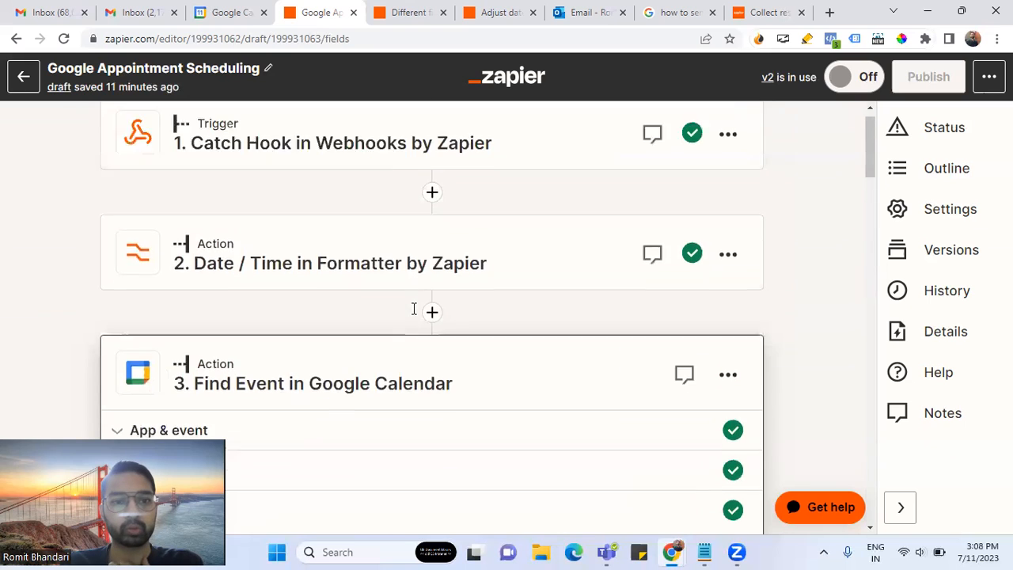
scroll(389, 371, "down", 6)
scroll(388, 368, "down", 2)
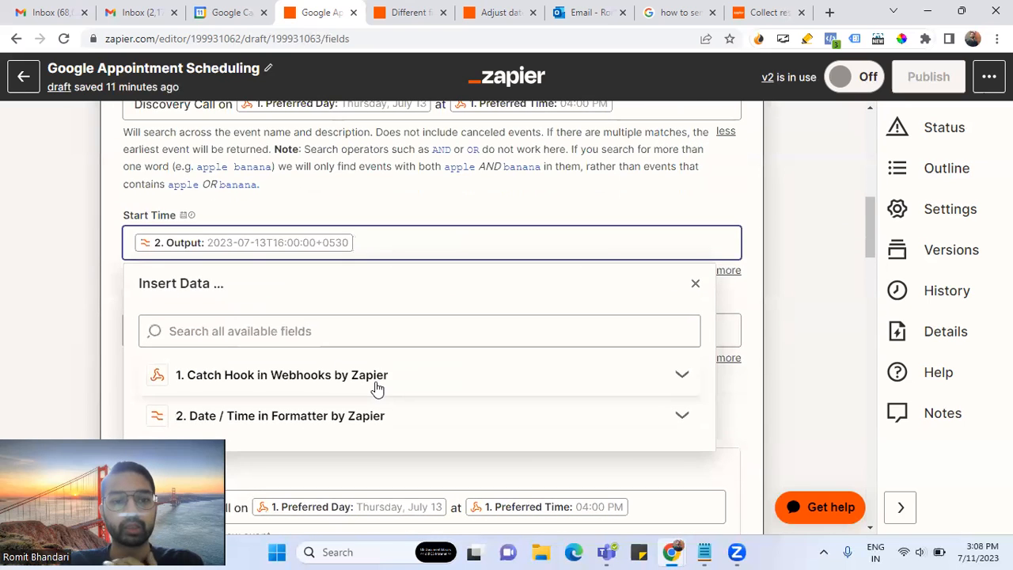
left_click(376, 387)
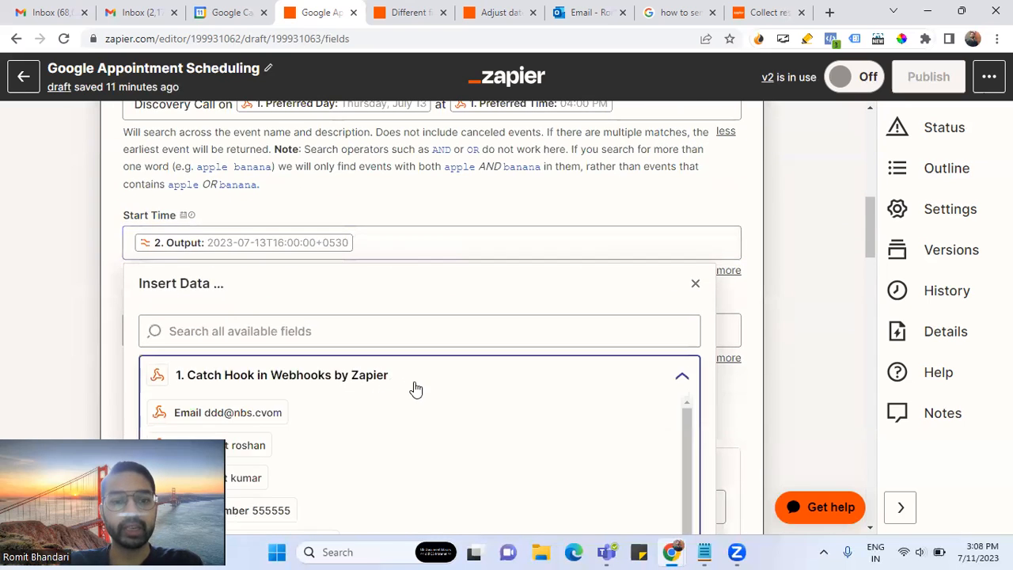
scroll(411, 400, "down", 3)
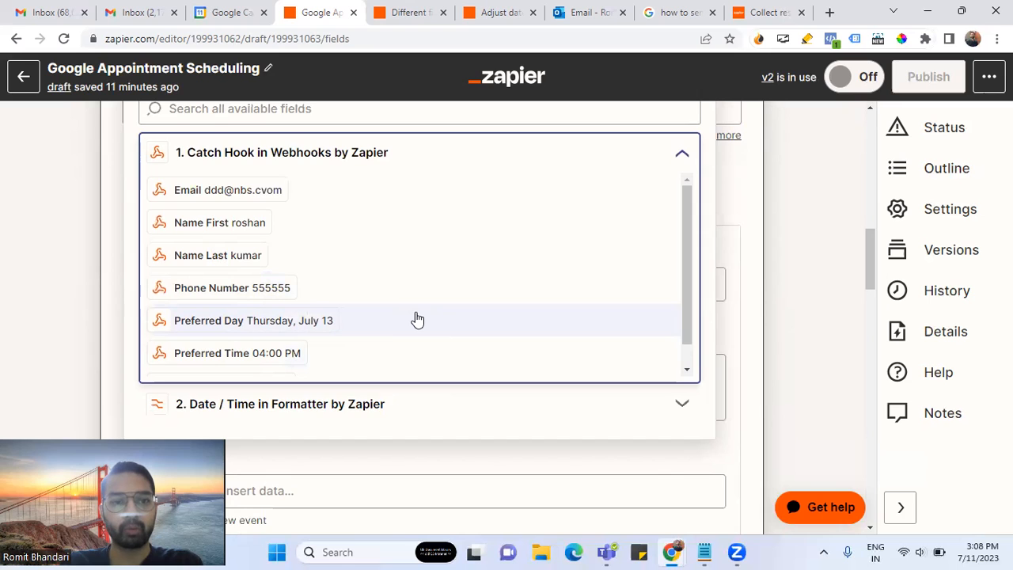
scroll(415, 318, "up", 1)
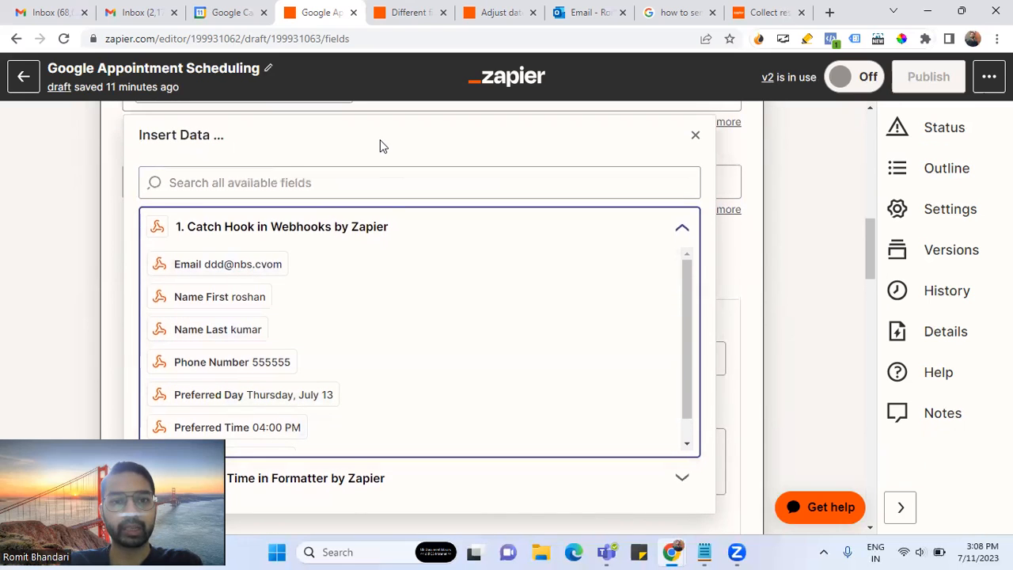
scroll(481, 308, "up", 3)
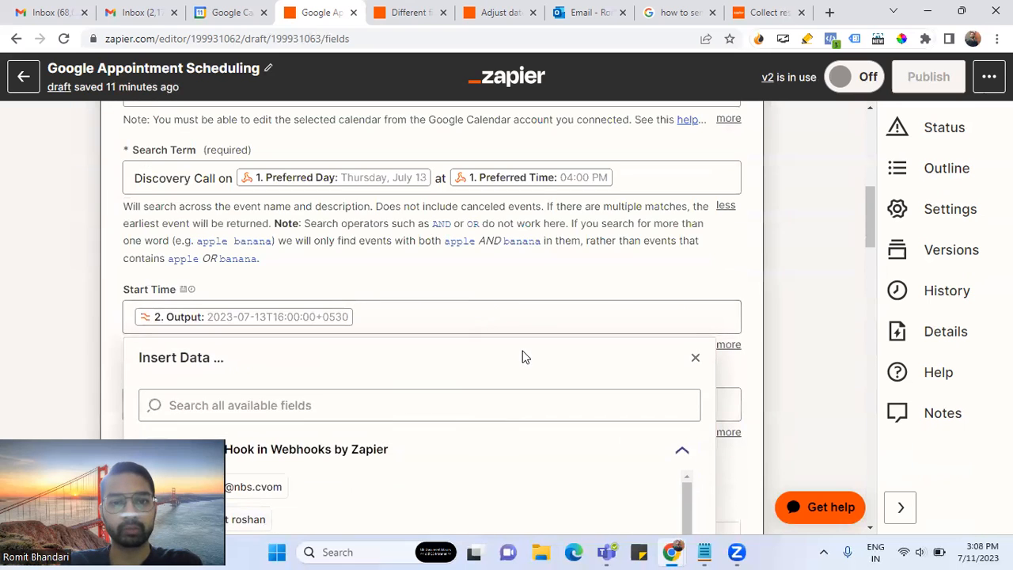
left_click(516, 285)
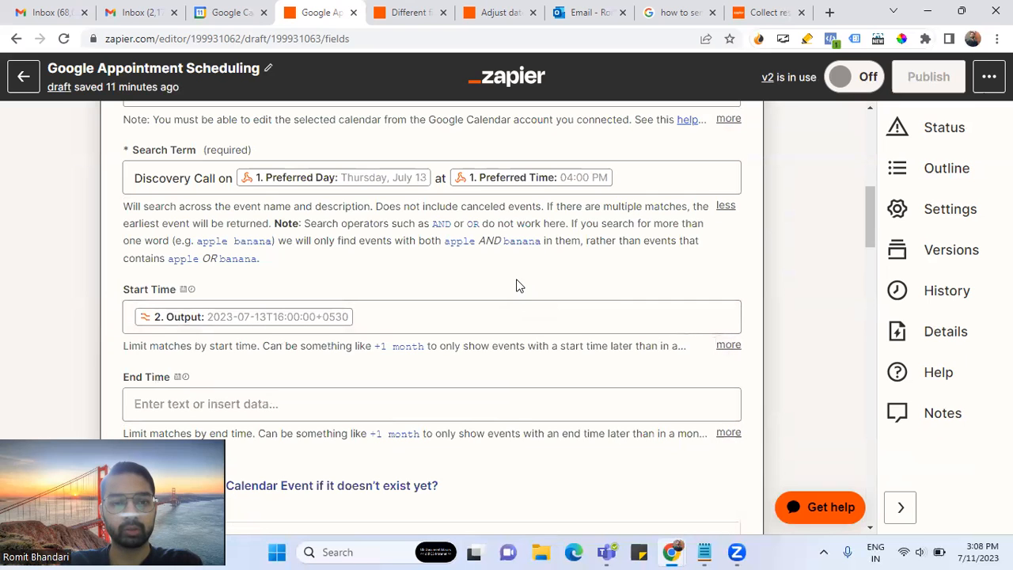
- Set Start Time to the formatter's 2. Date / Time Output and return to the step list
left_click(407, 316)
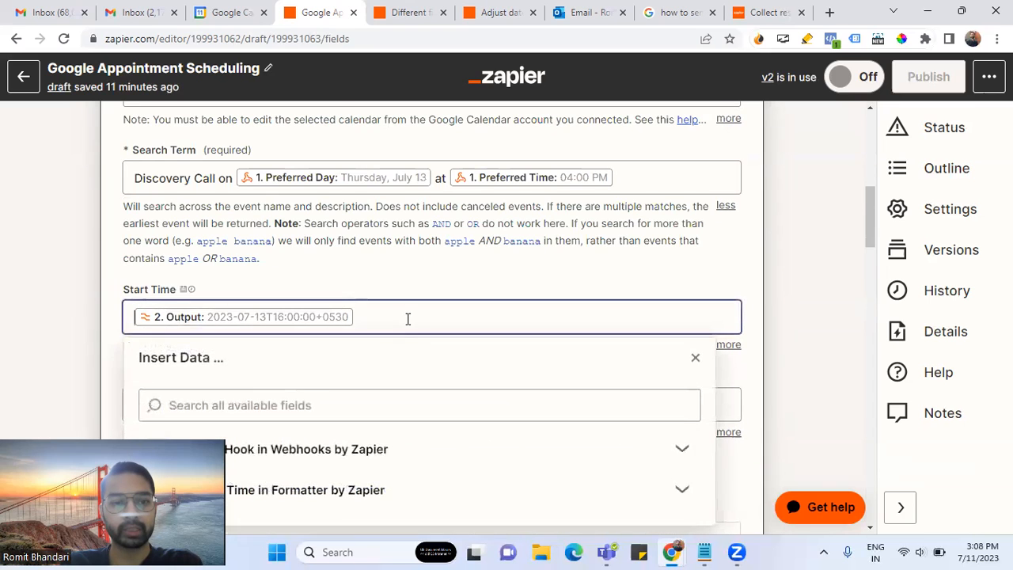
scroll(409, 325, "down", 2)
left_click(375, 348)
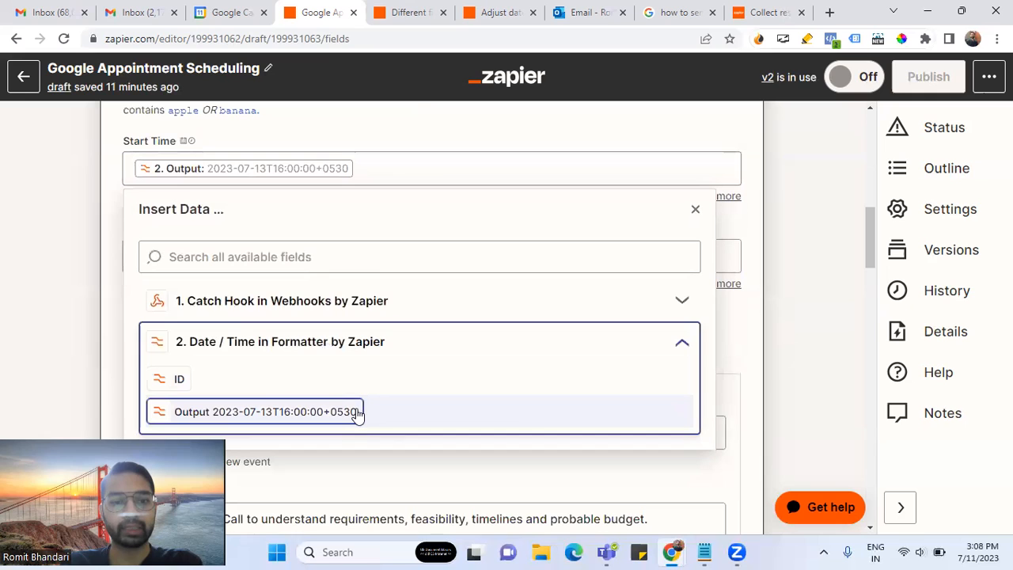
left_click(108, 234)
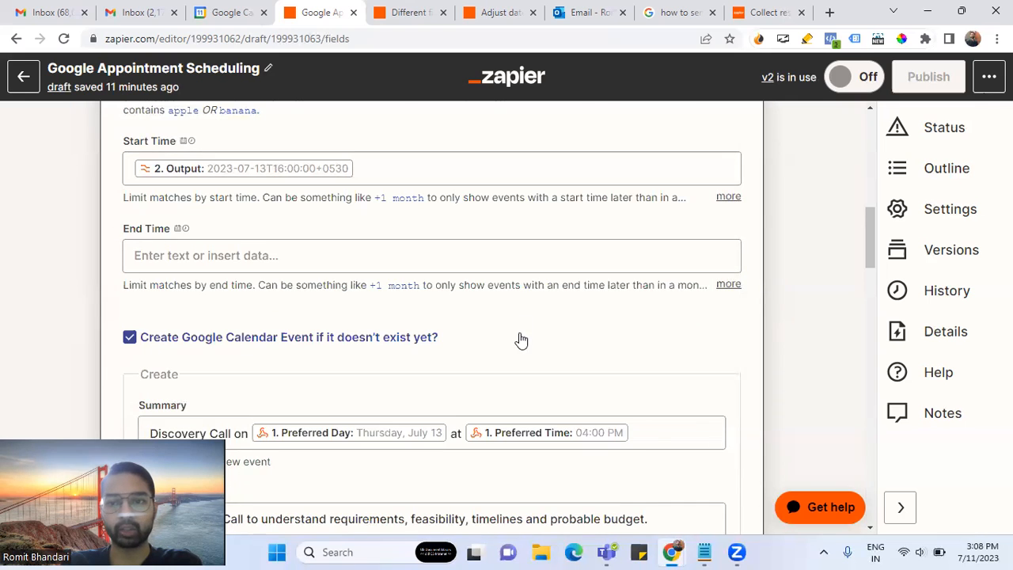
scroll(520, 339, "up", 5)
scroll(520, 339, "up", 4)
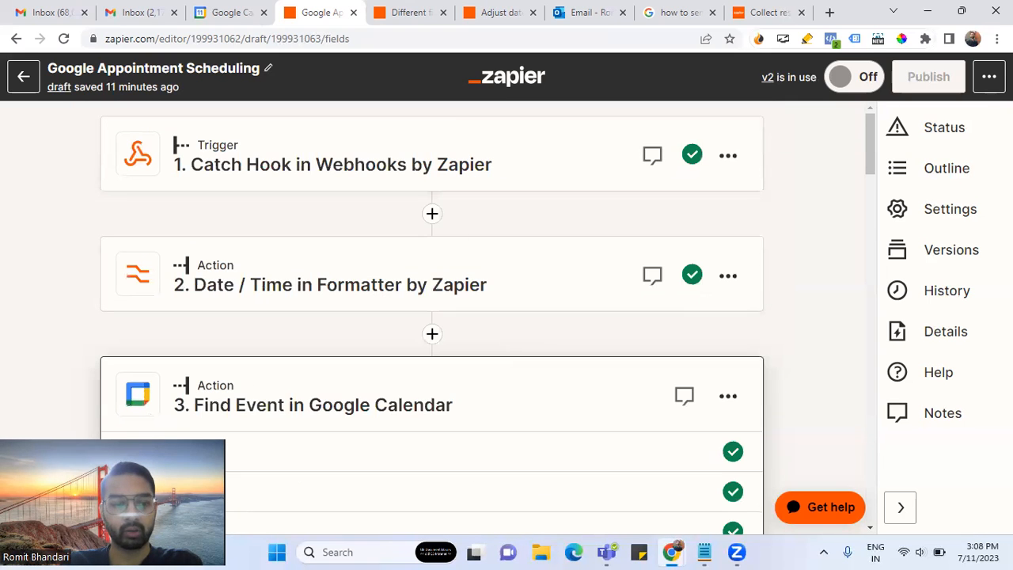
left_click(456, 168)
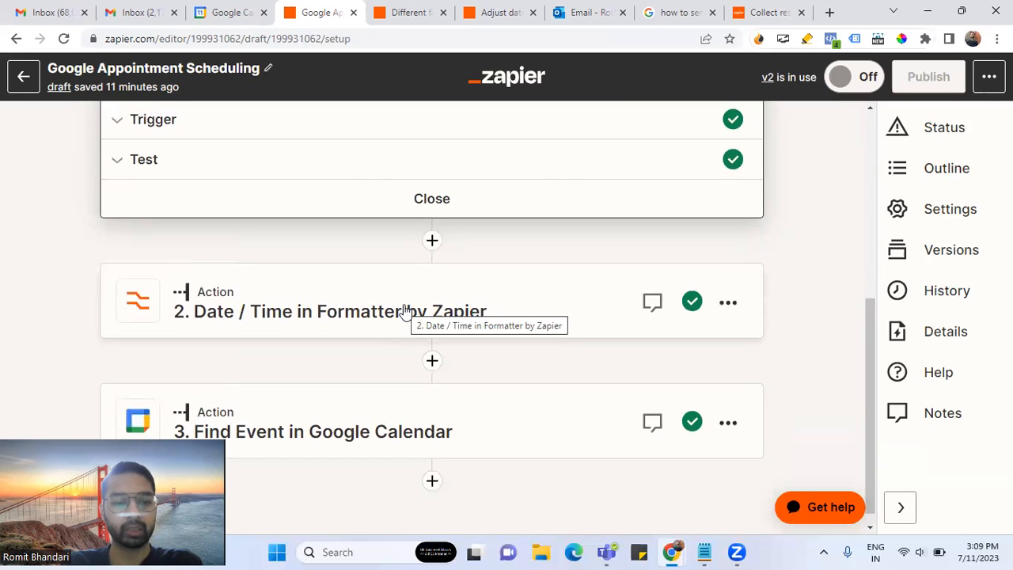
- Load new webhook requests and use request H (Friday, July 14, 03:00 PM) as test data
left_click(380, 171)
left_click(219, 370)
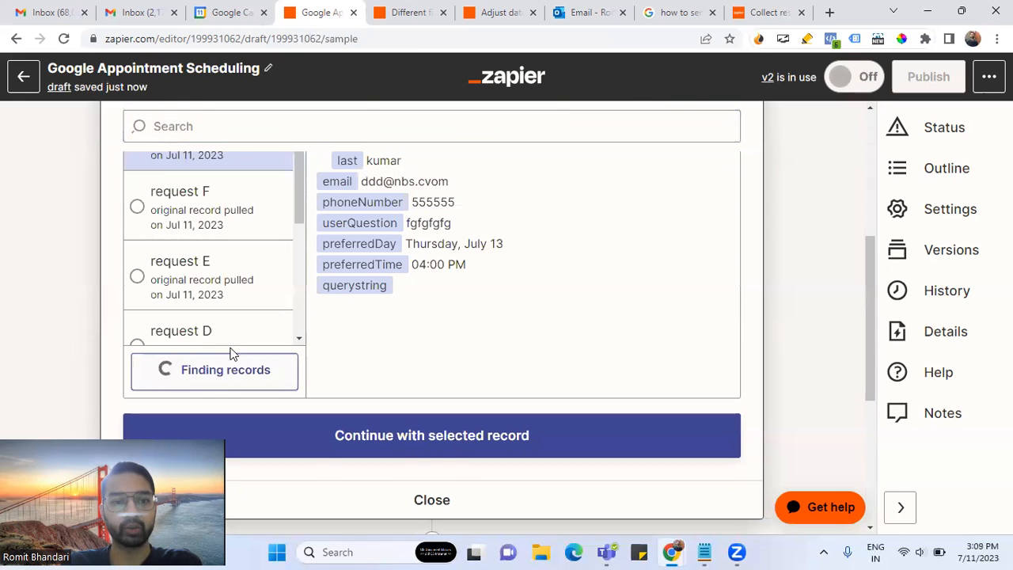
scroll(219, 333, "down", 1)
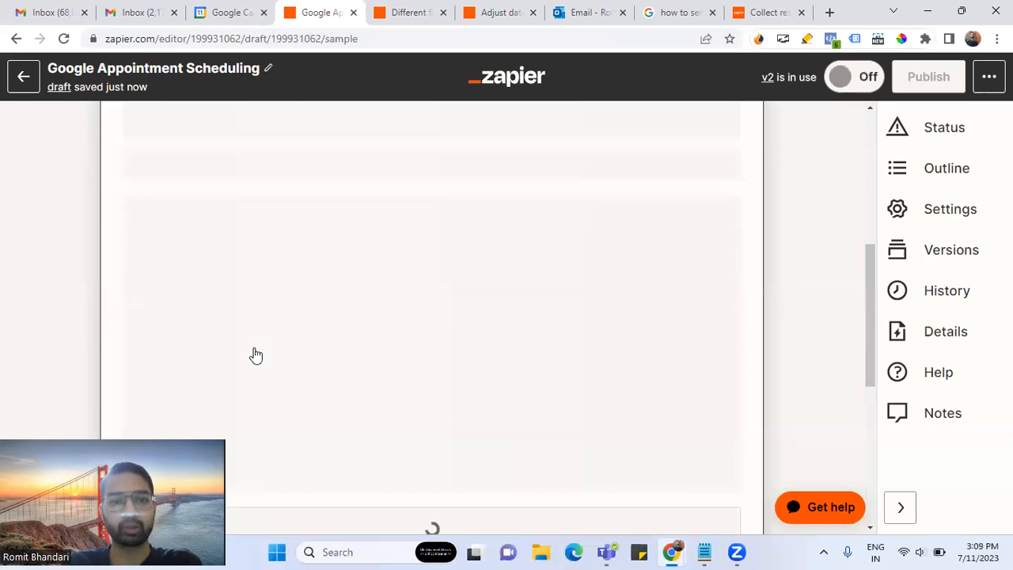
left_click(243, 231)
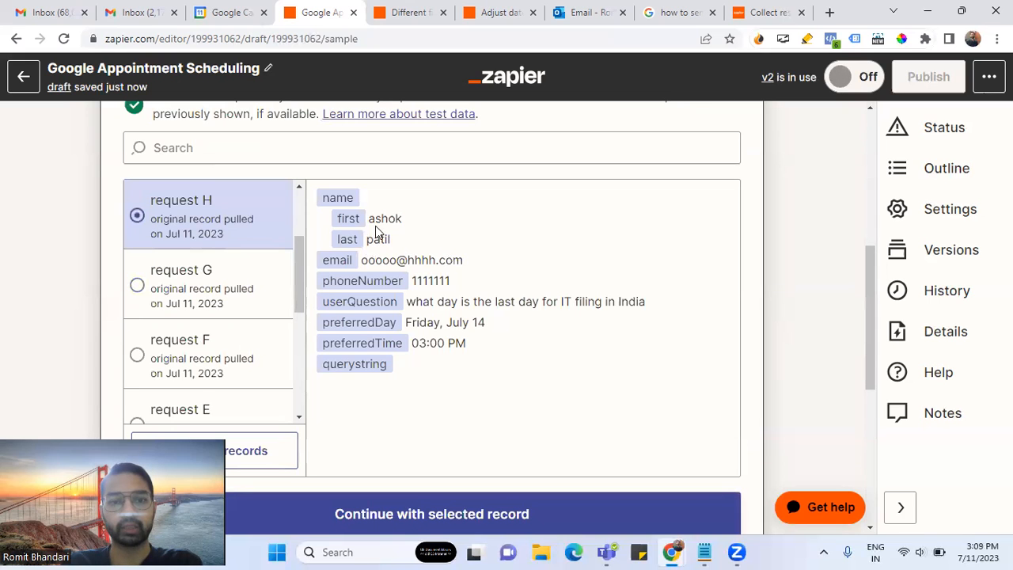
left_click_drag(369, 219, 455, 281)
left_click_drag(473, 346, 406, 325)
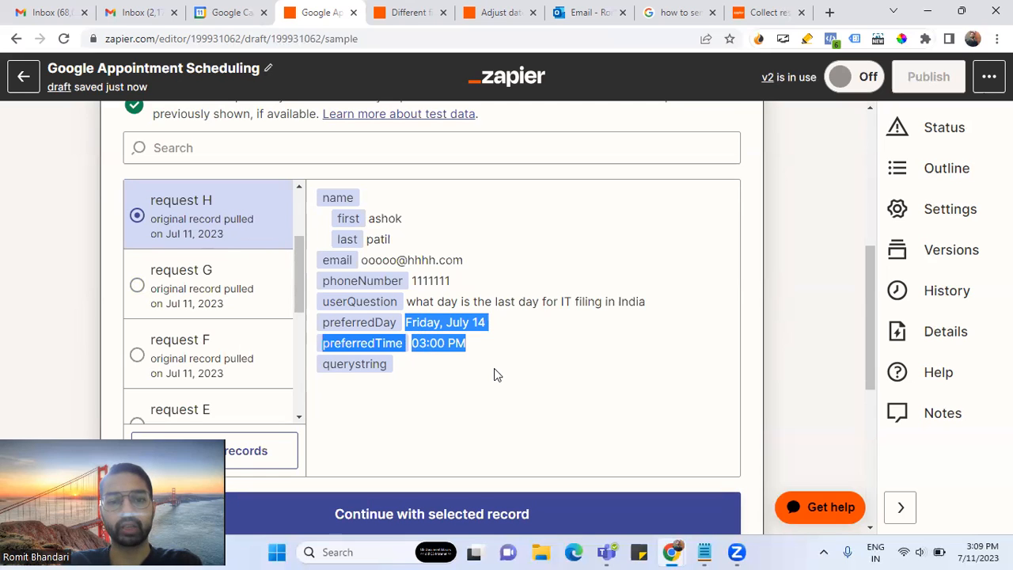
scroll(108, 275, "down", 1)
scroll(109, 277, "down", 2)
left_click(418, 367)
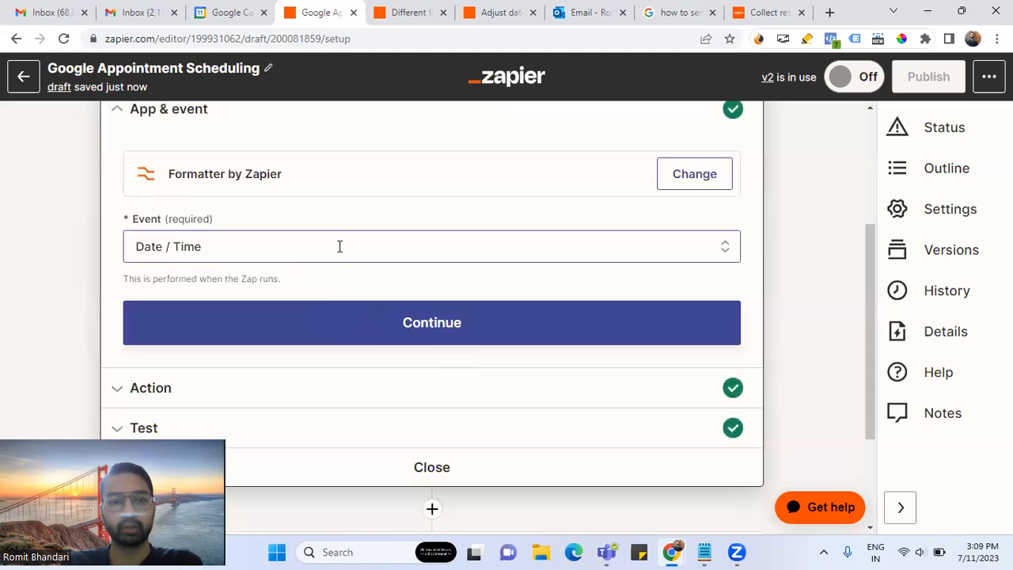
- Continue to the formatter's test and check its output, still 2023-07-13T16:00:00+0530
left_click(361, 324)
scroll(360, 349, "down", 4)
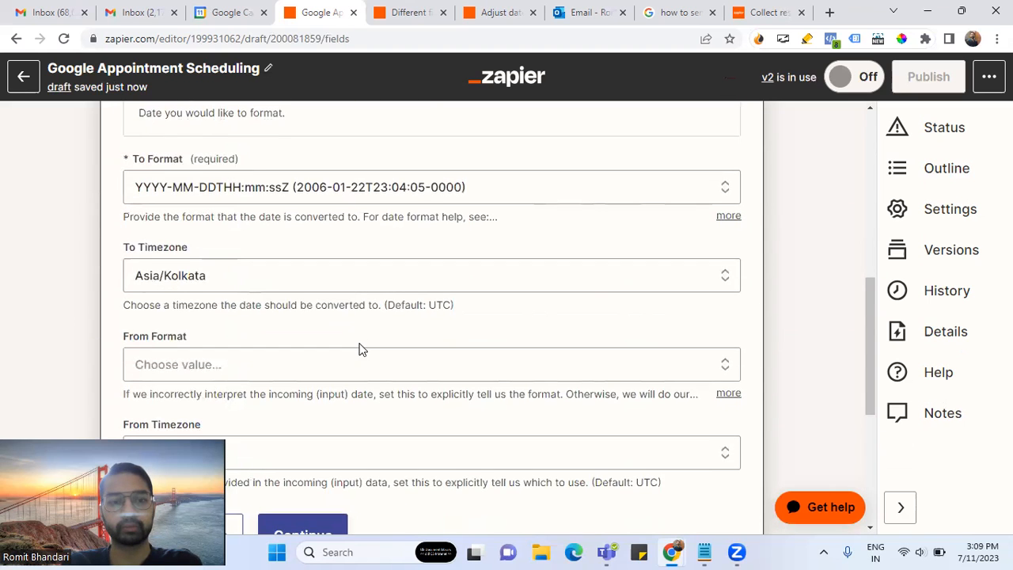
scroll(360, 348, "up", 1)
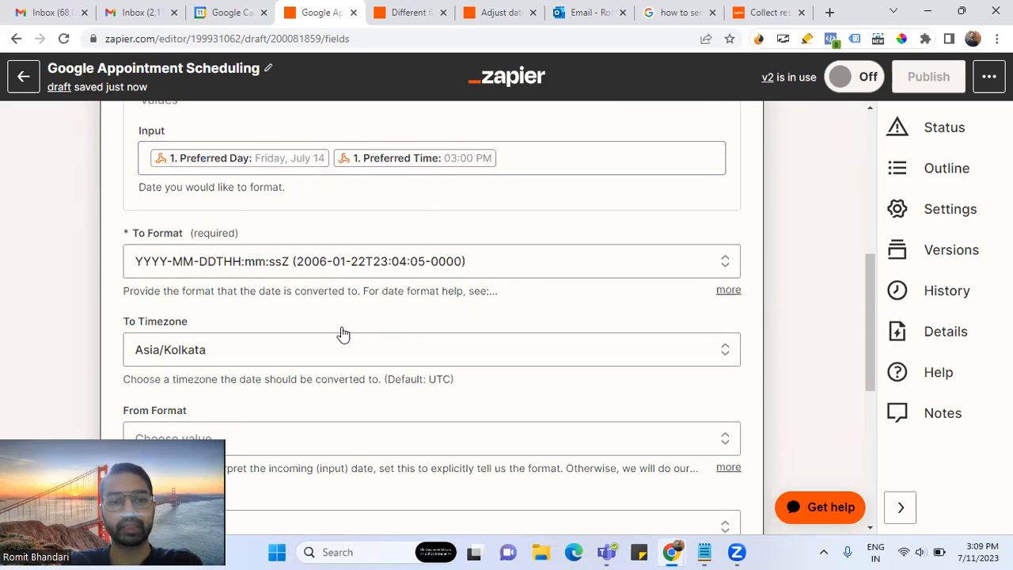
scroll(341, 335, "down", 4)
left_click(313, 327)
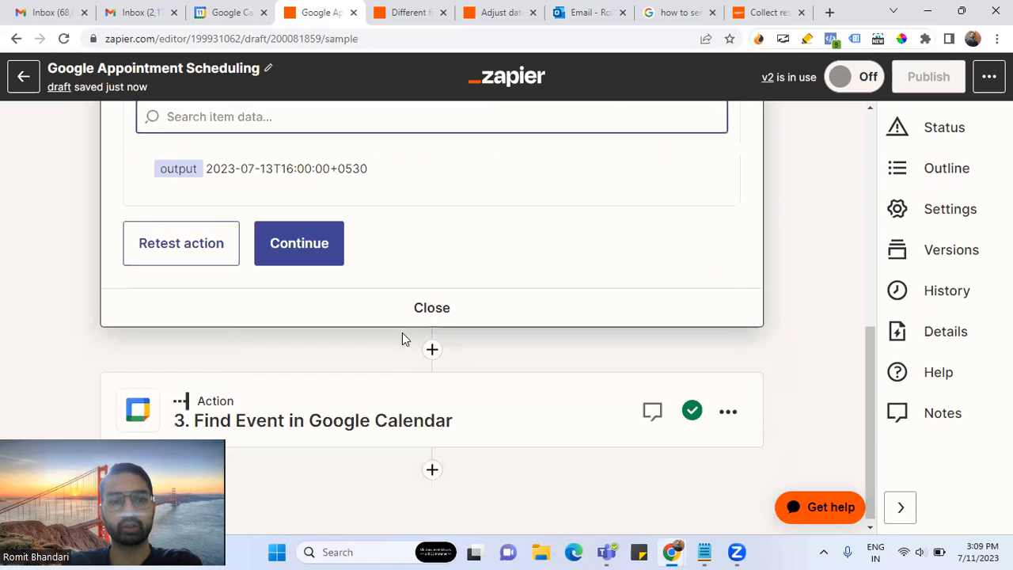
left_click_drag(206, 244, 395, 253)
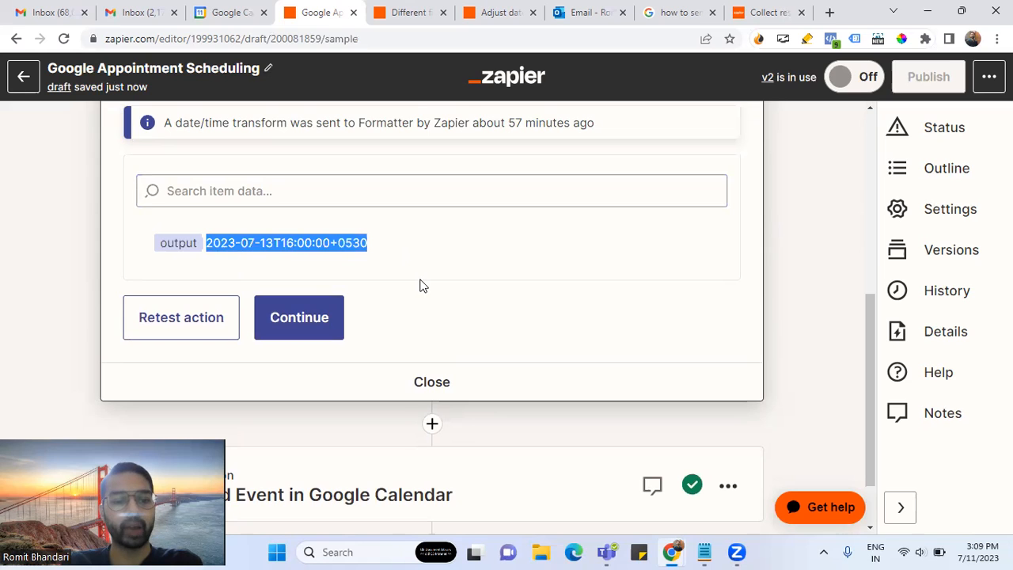
mouse_move(292, 244)
left_mouse_down()
mouse_move(261, 244)
mouse_move(297, 244)
left_mouse_up()
scroll(420, 277, "up", 2)
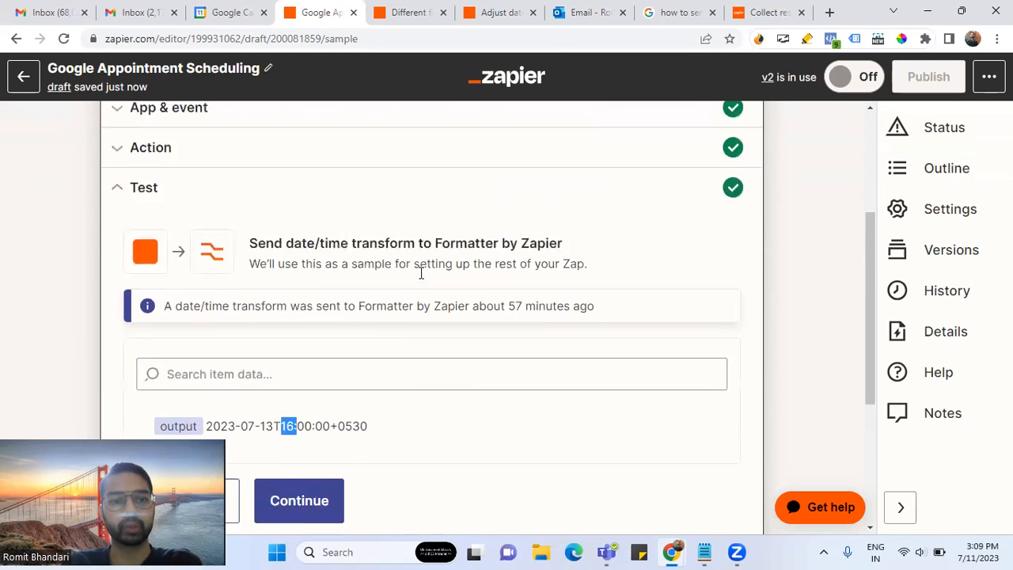
scroll(421, 273, "up", 3)
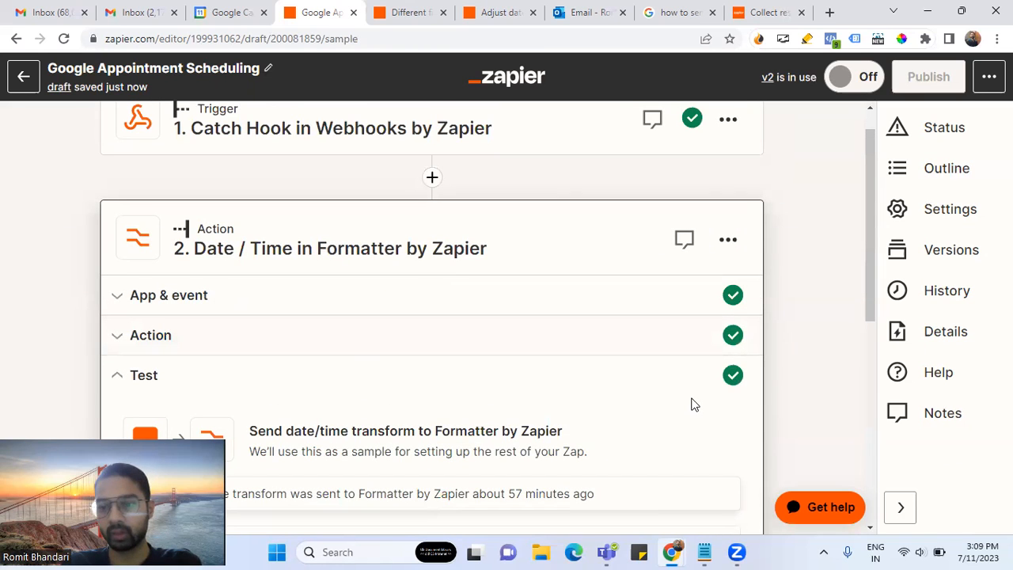
key("alt+Tab")
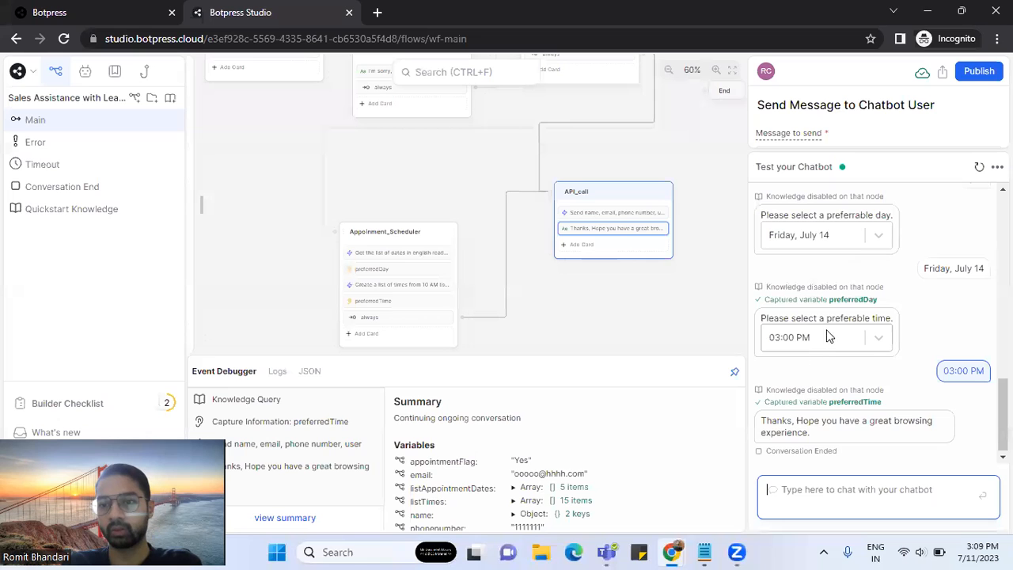
left_click(931, 13)
scroll(310, 309, "down", 5)
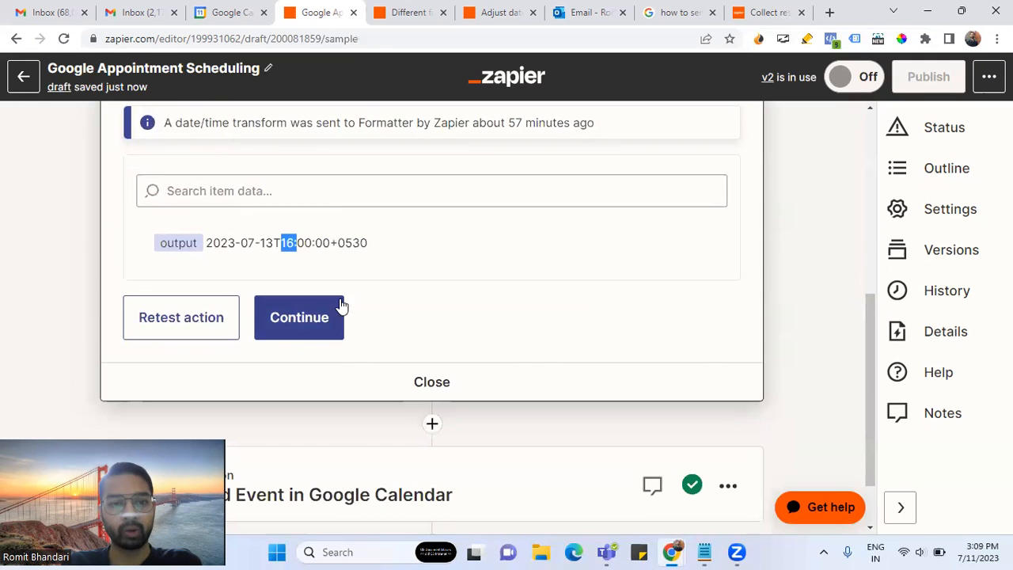
scroll(350, 273, "up", 2)
- Refresh the formatter's fields and retest it, now returning 2023-07-14T15:00:00+0530
scroll(317, 285, "up", 2)
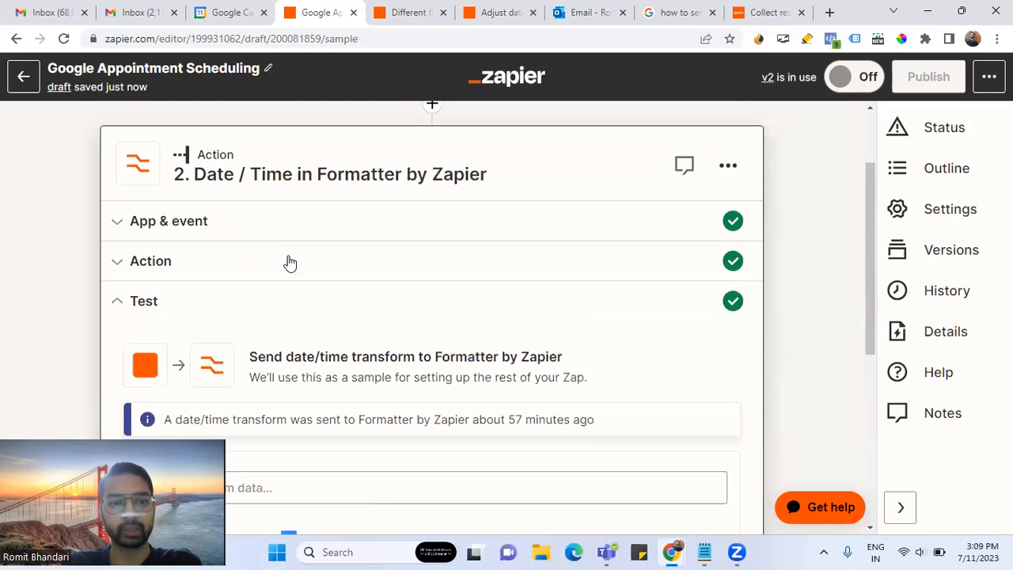
left_click(294, 225)
scroll(364, 332, "down", 3)
left_click(270, 222)
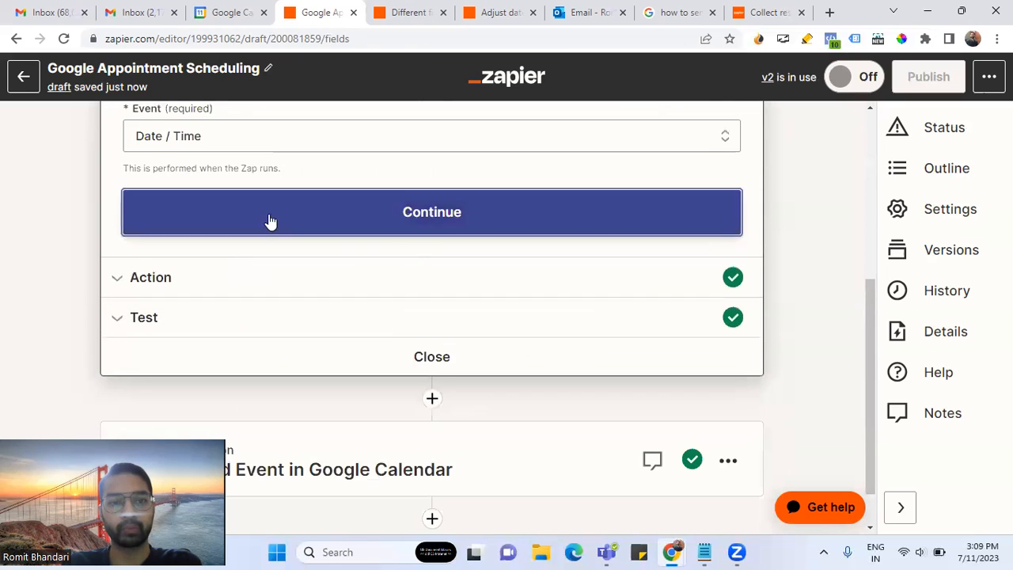
scroll(307, 327, "up", 3)
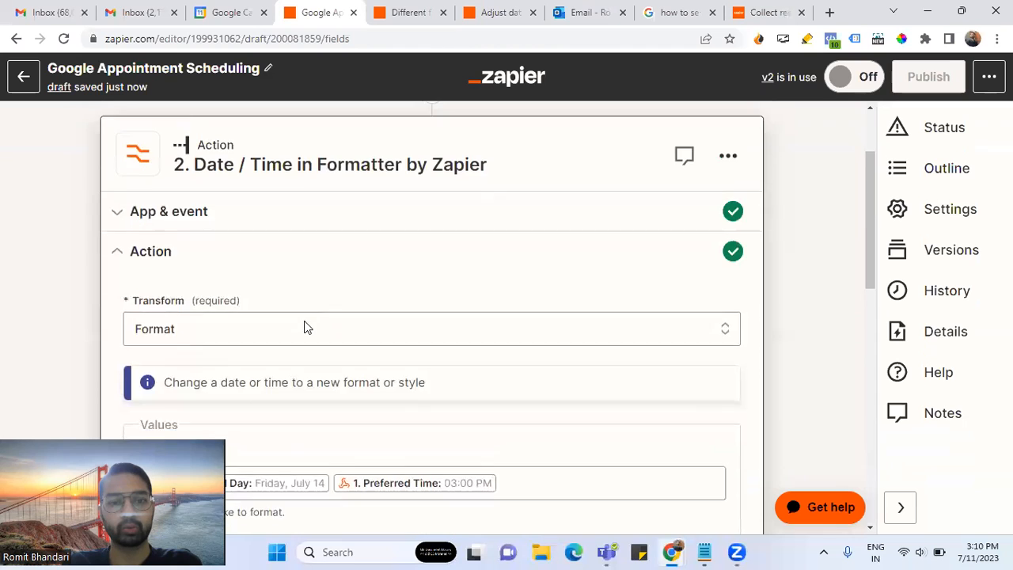
scroll(306, 328, "down", 10)
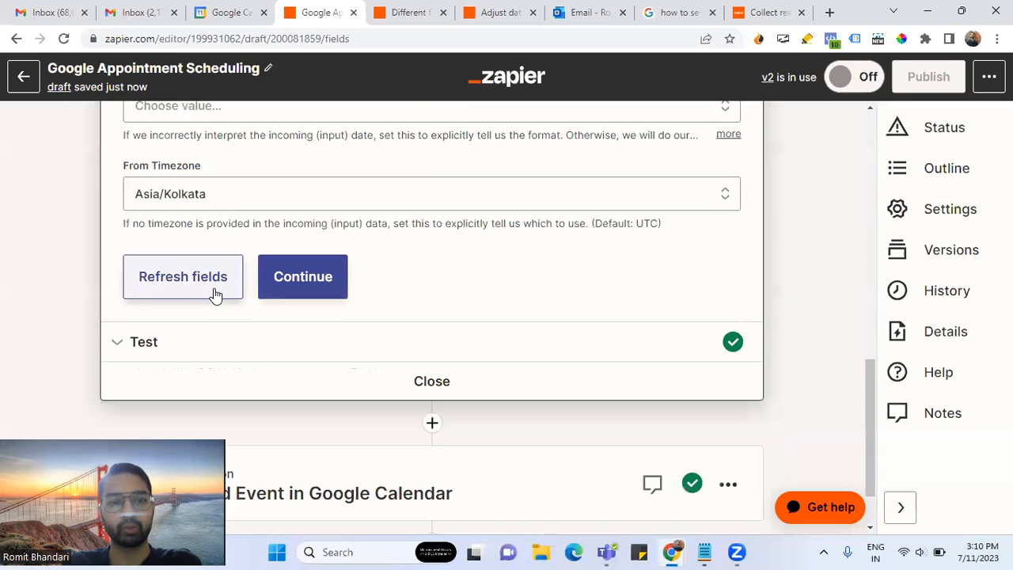
left_click(214, 294)
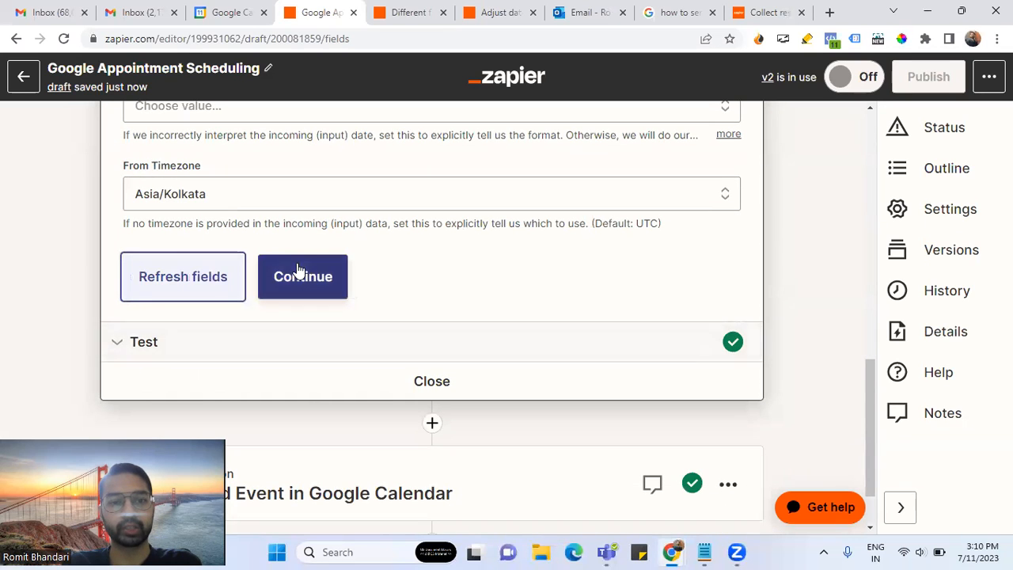
left_click(299, 270)
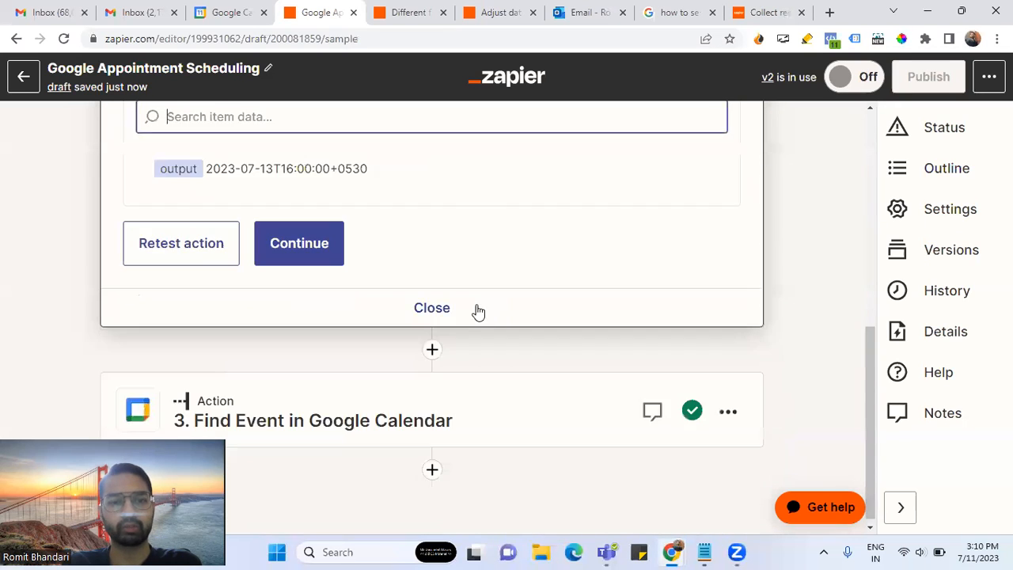
left_click(211, 260)
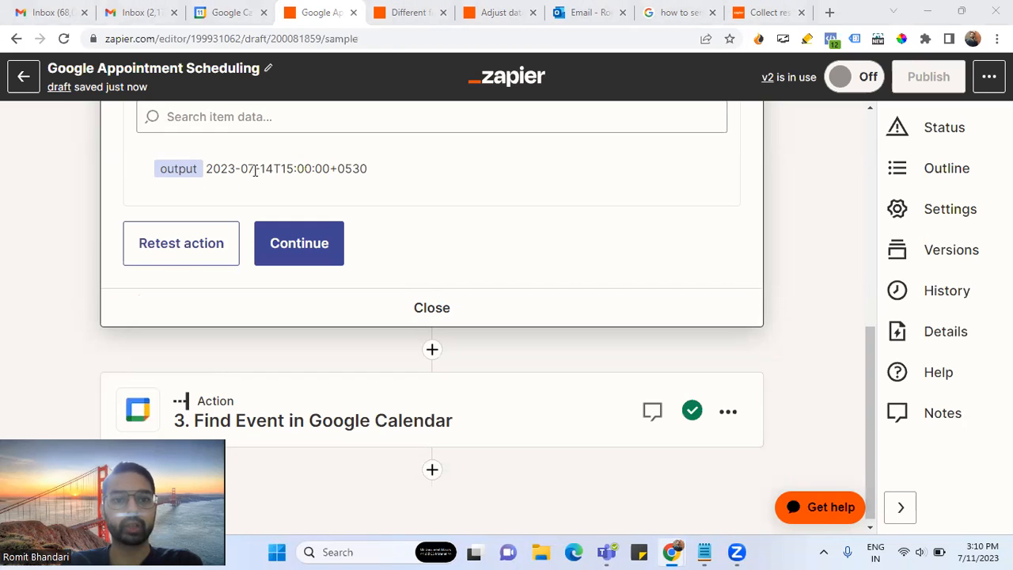
left_click_drag(274, 167, 300, 167)
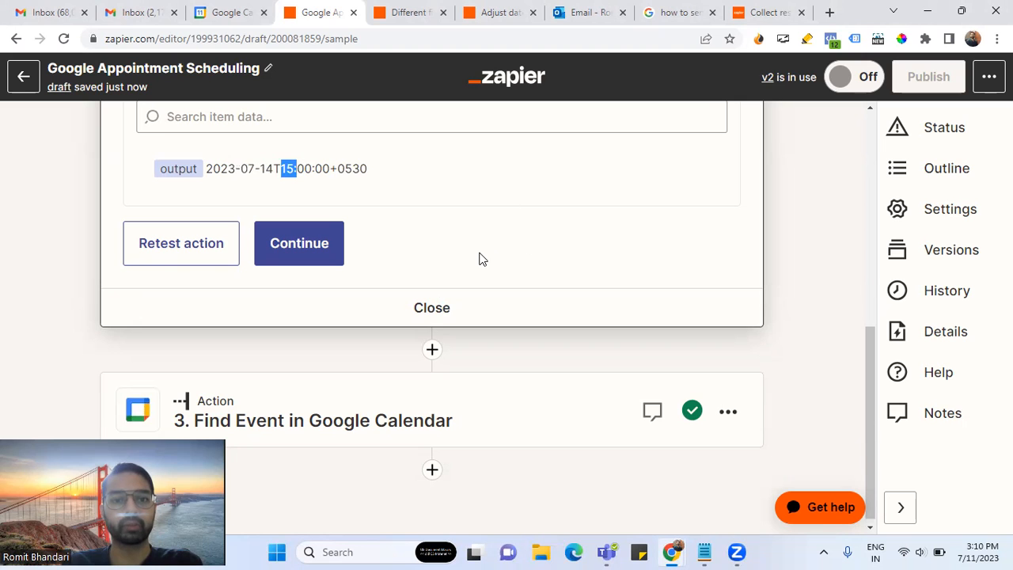
- Continue into the Find Event step and confirm the connected Google Calendar account
left_click(319, 255)
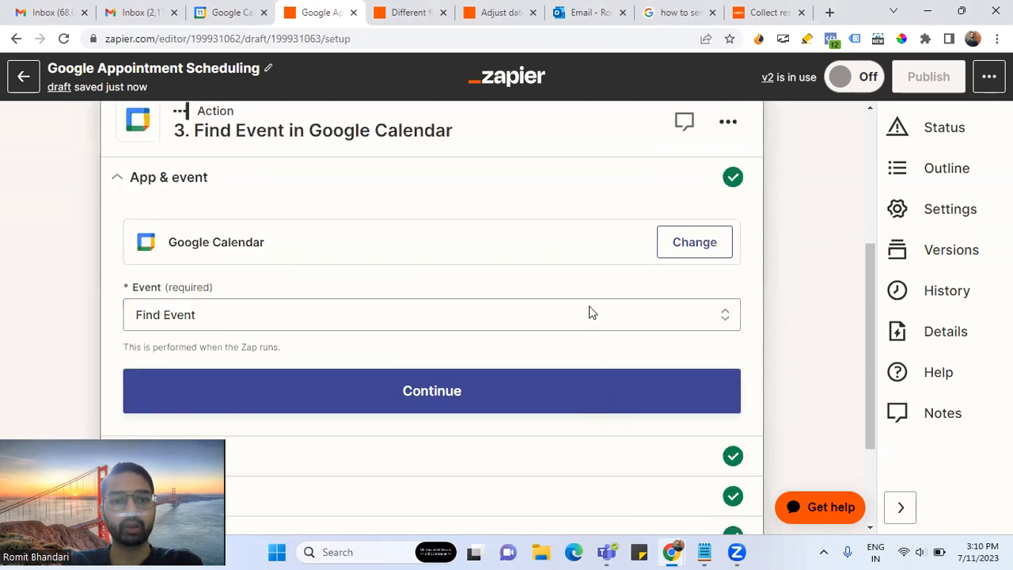
scroll(406, 358, "down", 5)
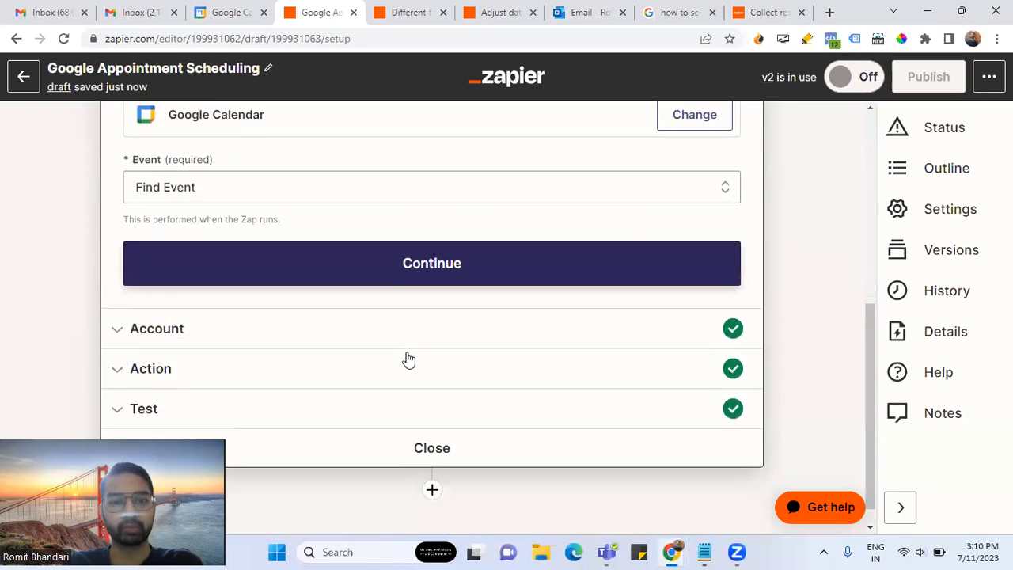
scroll(273, 205, "up", 1)
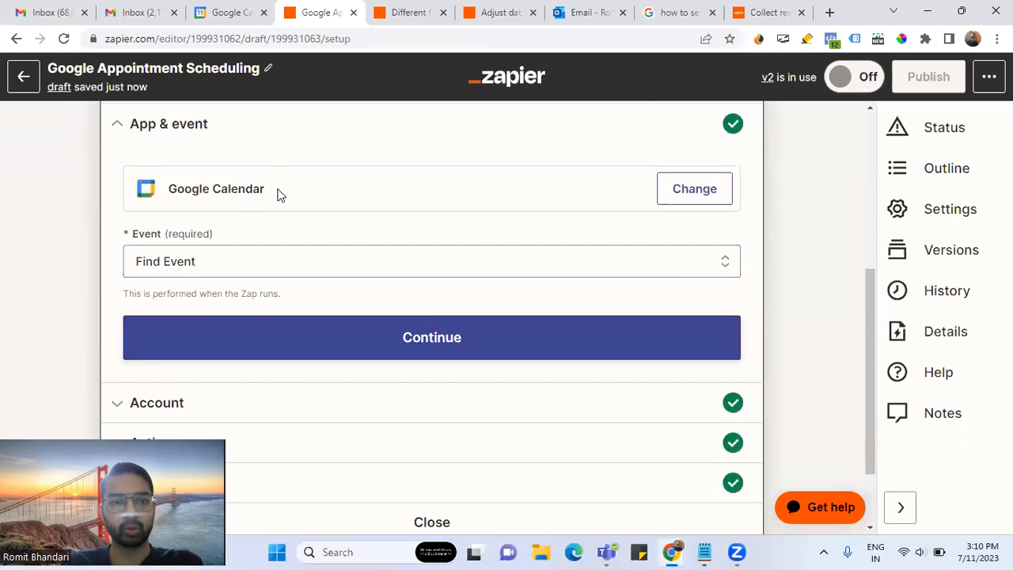
scroll(276, 288, "down", 2)
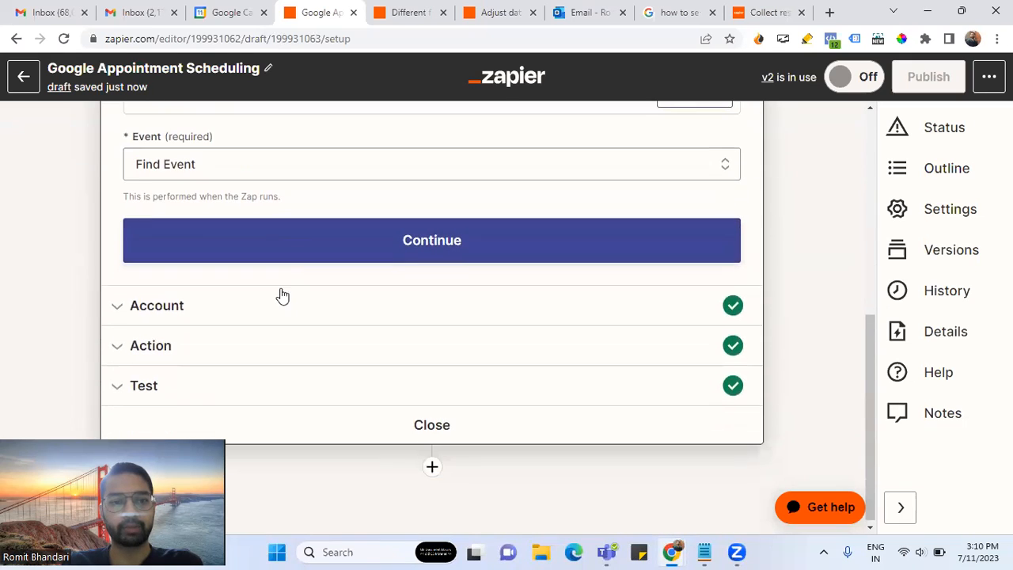
left_click(395, 253)
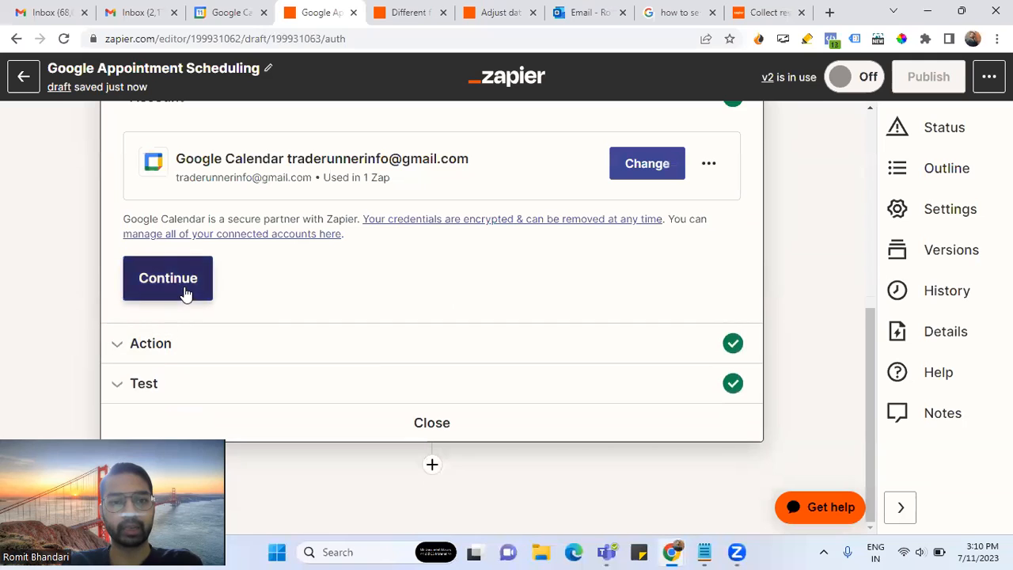
scroll(411, 305, "up", 1)
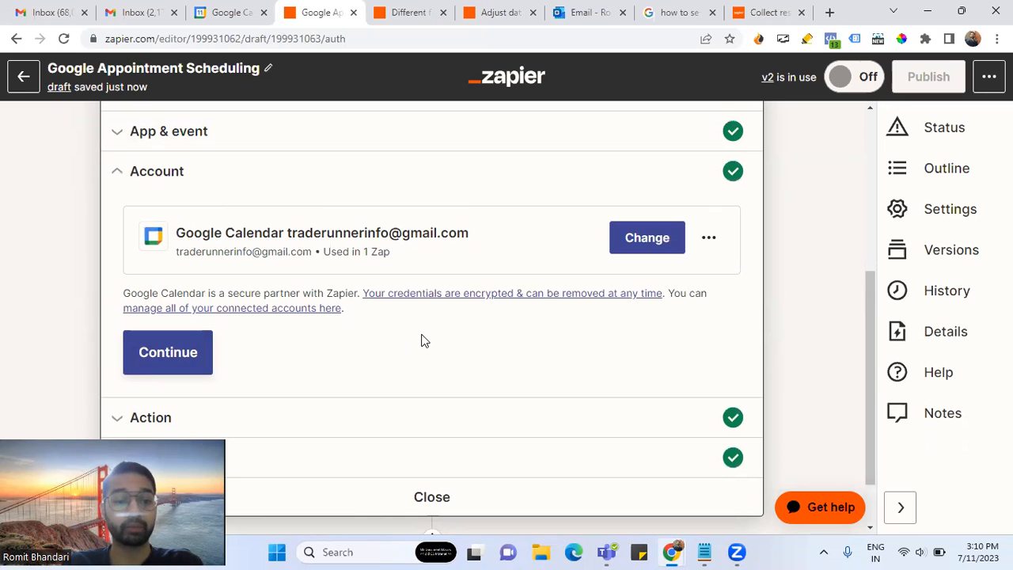
left_click(184, 367)
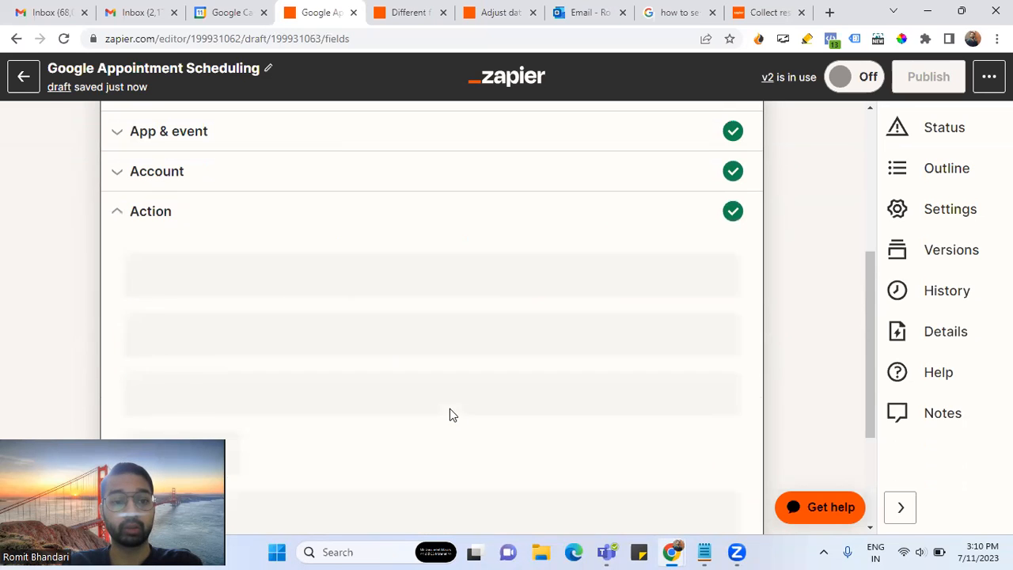
- Review the Search Term help note and show the Date / Time formatter fields for Start Time
scroll(298, 317, "down", 1)
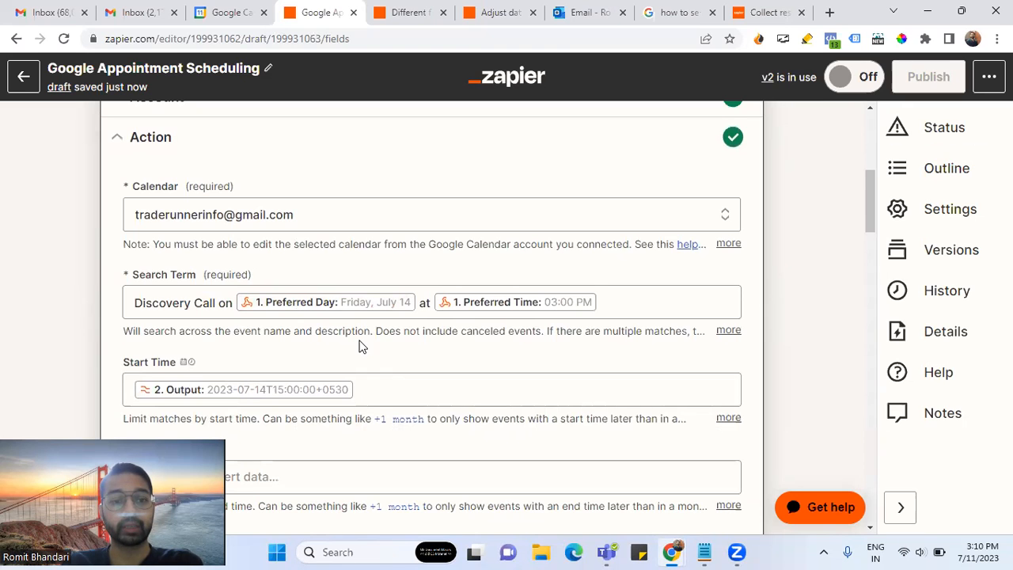
scroll(332, 338, "down", 1)
left_click_drag(135, 228, 266, 208)
left_click(303, 188)
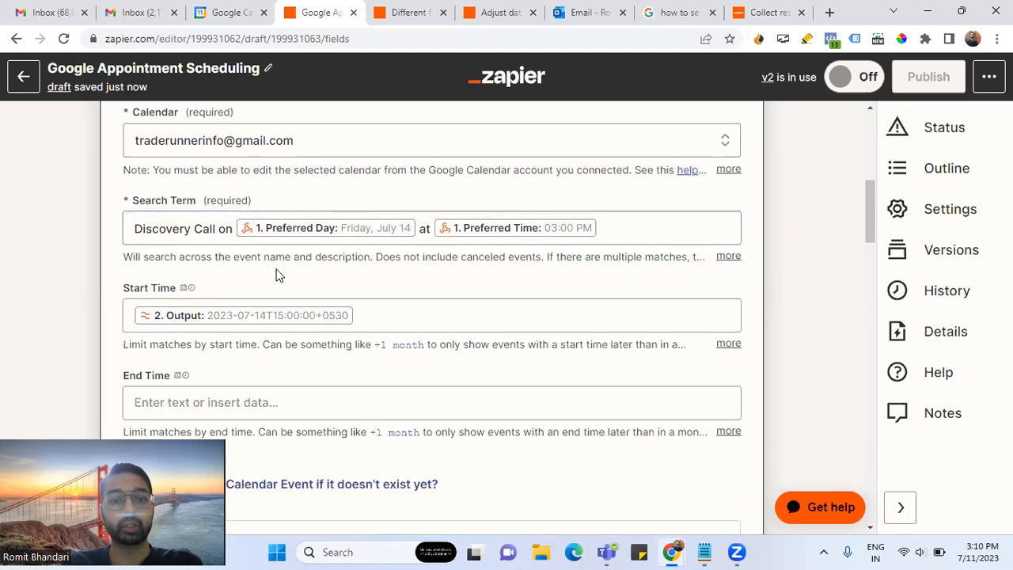
left_click_drag(235, 258, 370, 258)
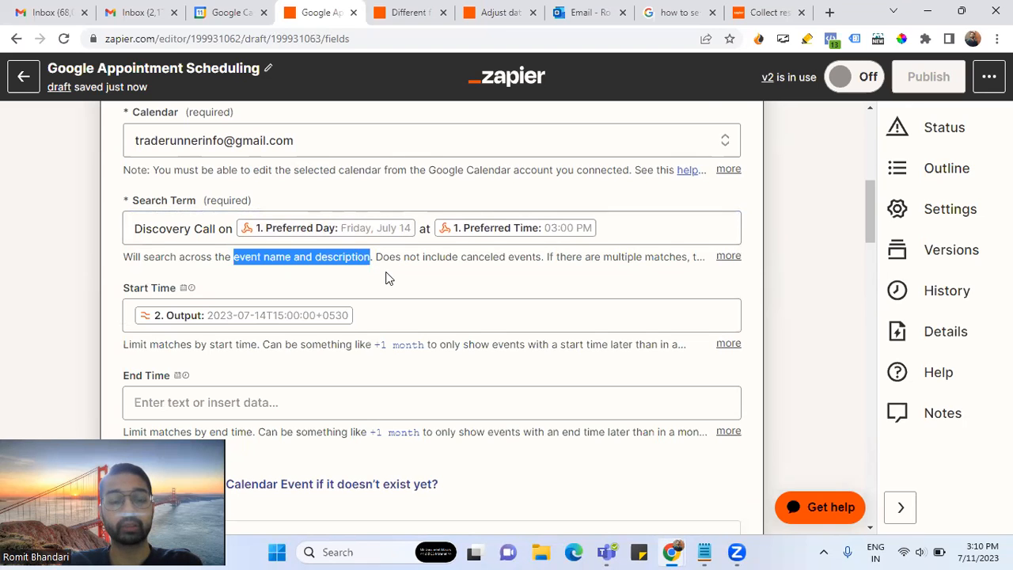
left_click(399, 277)
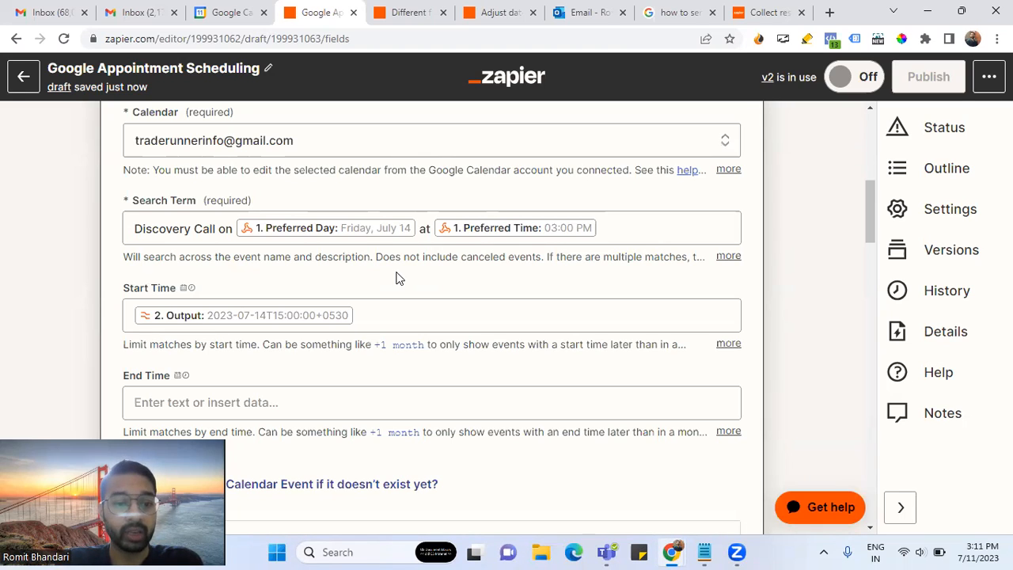
left_click(375, 318)
left_click(379, 348)
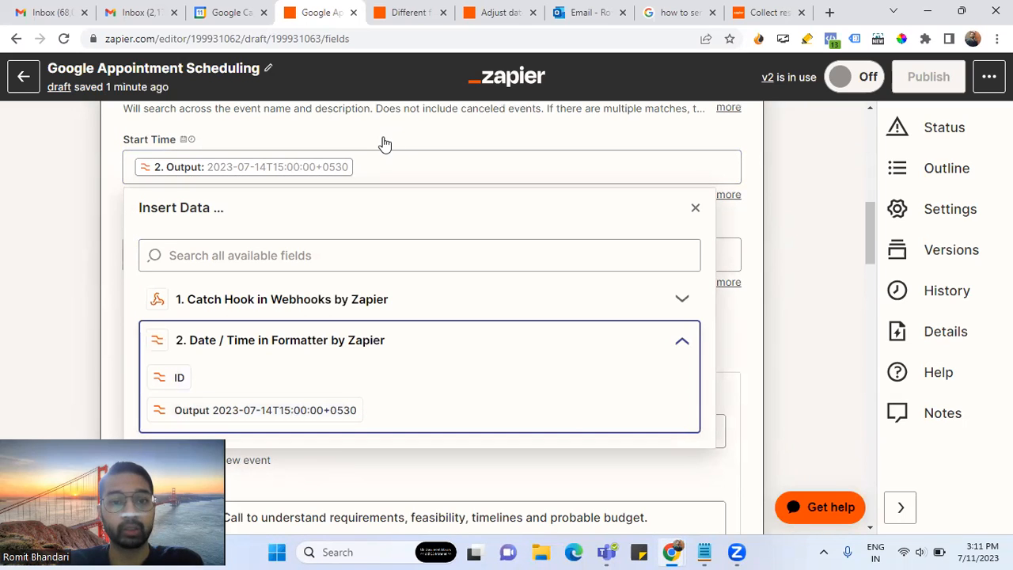
- Leave Start Time holding a single formatter Output value, removing the duplicate
left_click(281, 415)
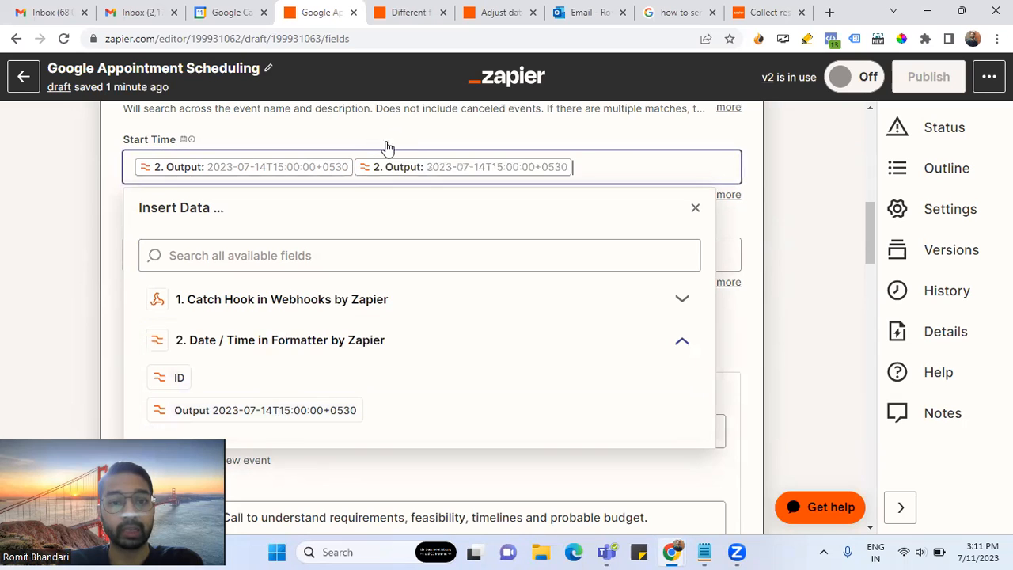
key("BackSpace")
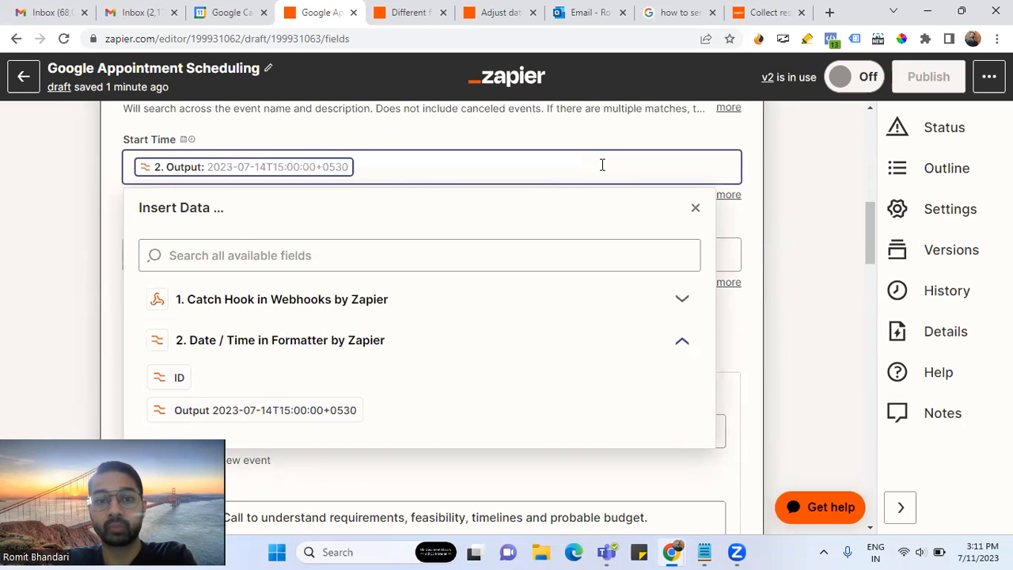
left_click(430, 131)
scroll(414, 255, "down", 2)
scroll(414, 255, "down", 1)
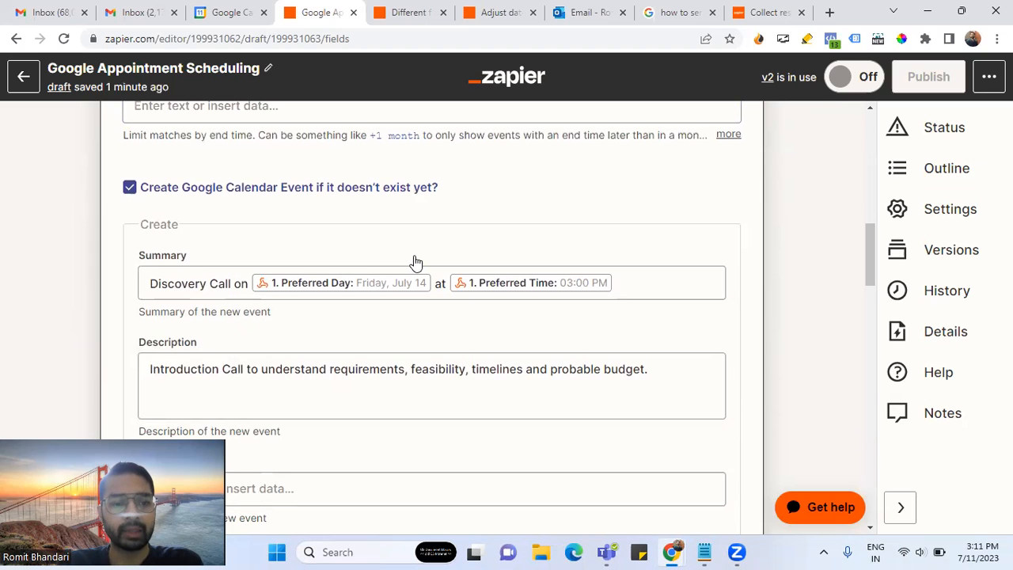
scroll(415, 262, "up", 5)
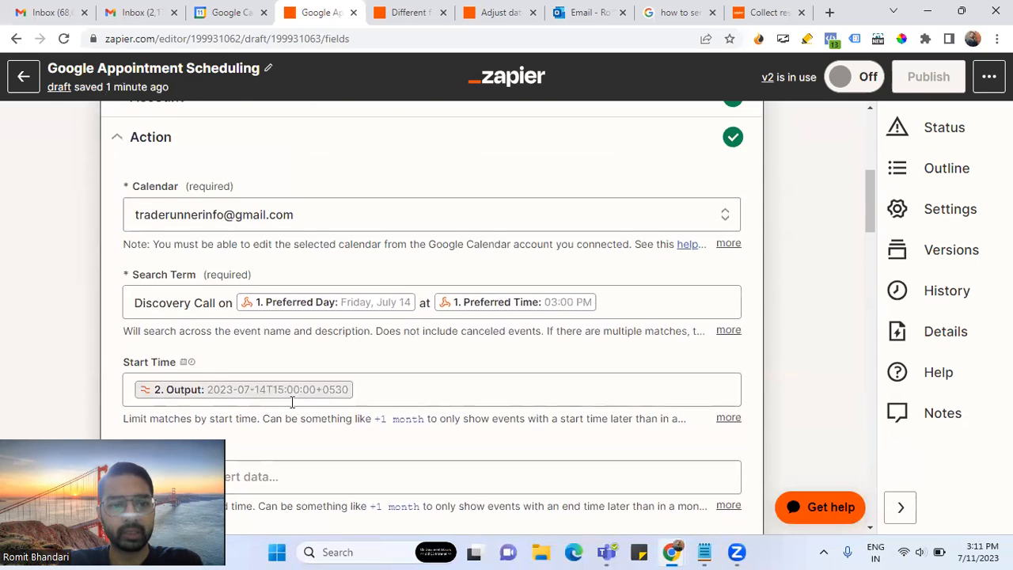
scroll(382, 358, "down", 3)
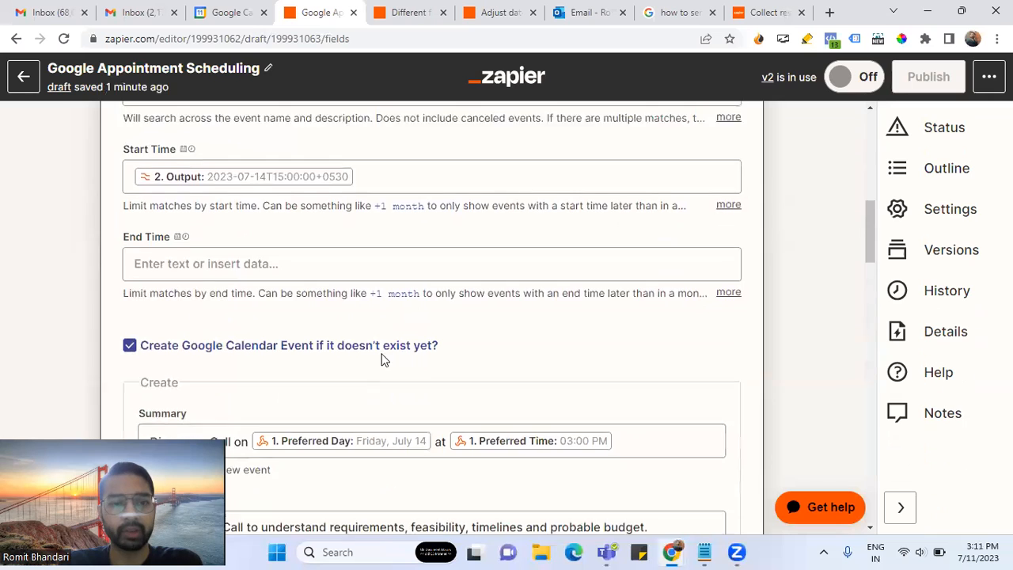
scroll(381, 358, "up", 2)
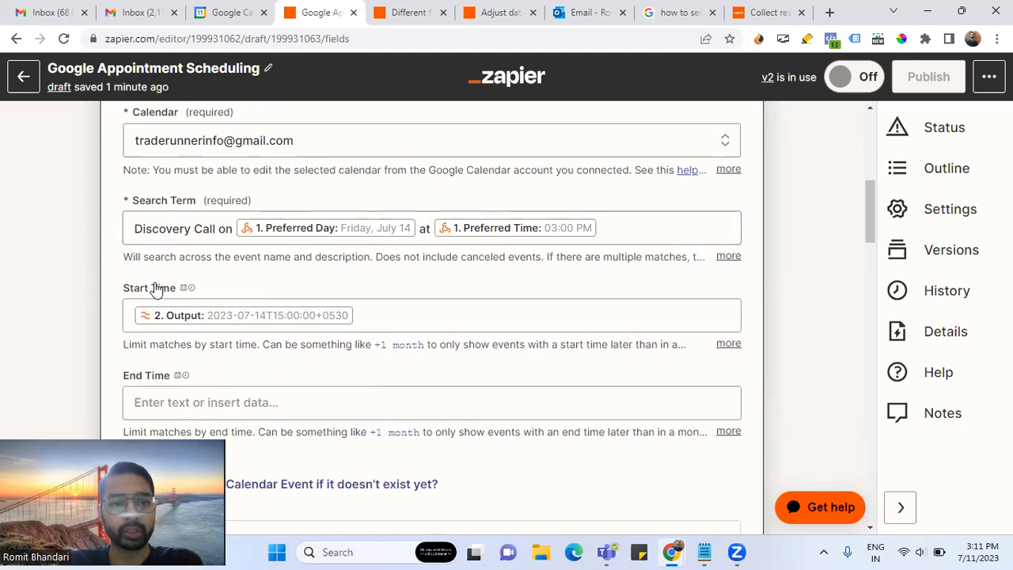
- Review the Search Term field and the new event's 'Discovery Call on' Summary text
left_click(625, 228)
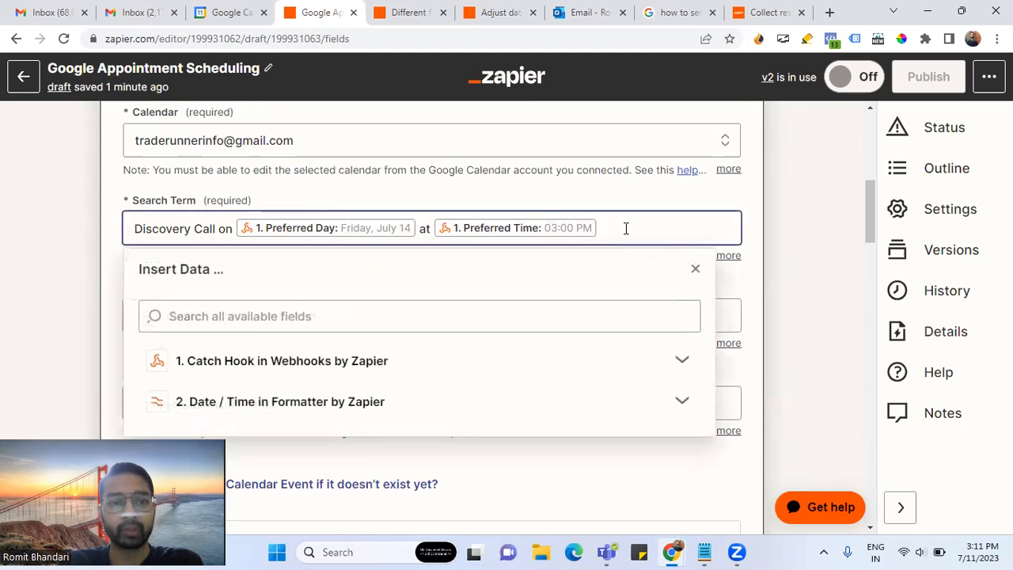
left_click(501, 193)
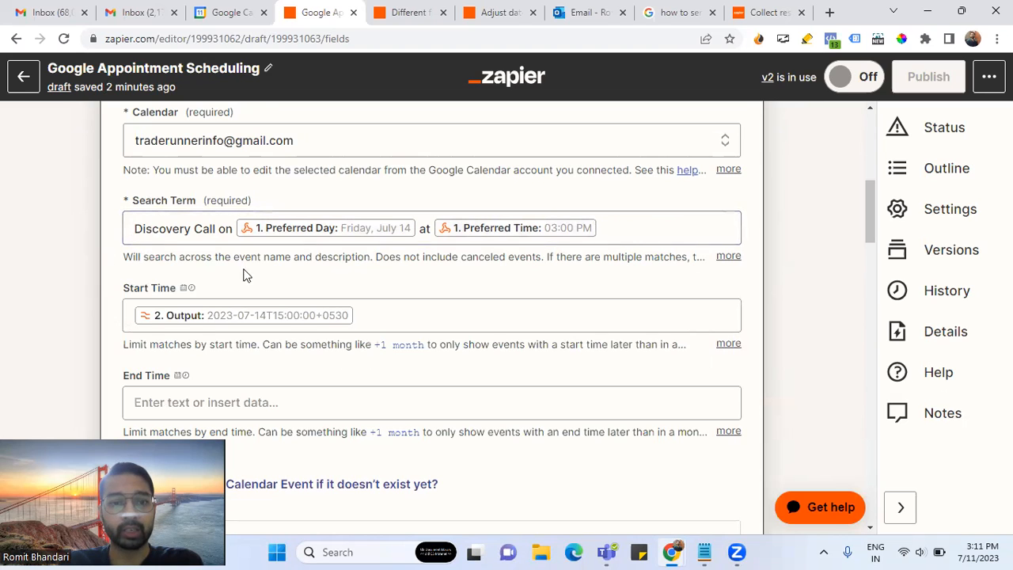
scroll(449, 289, "down", 4)
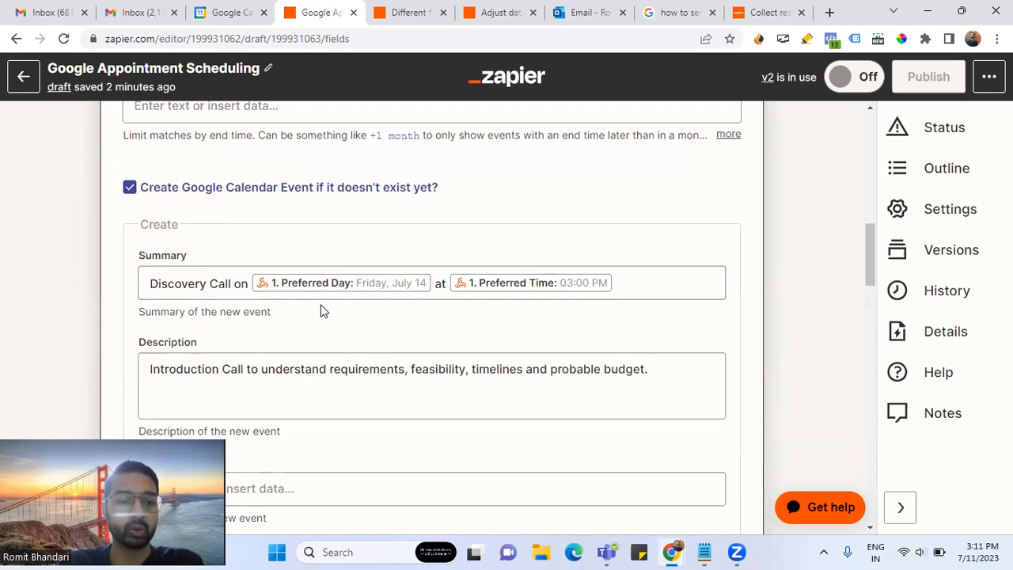
scroll(320, 310, "down", 1)
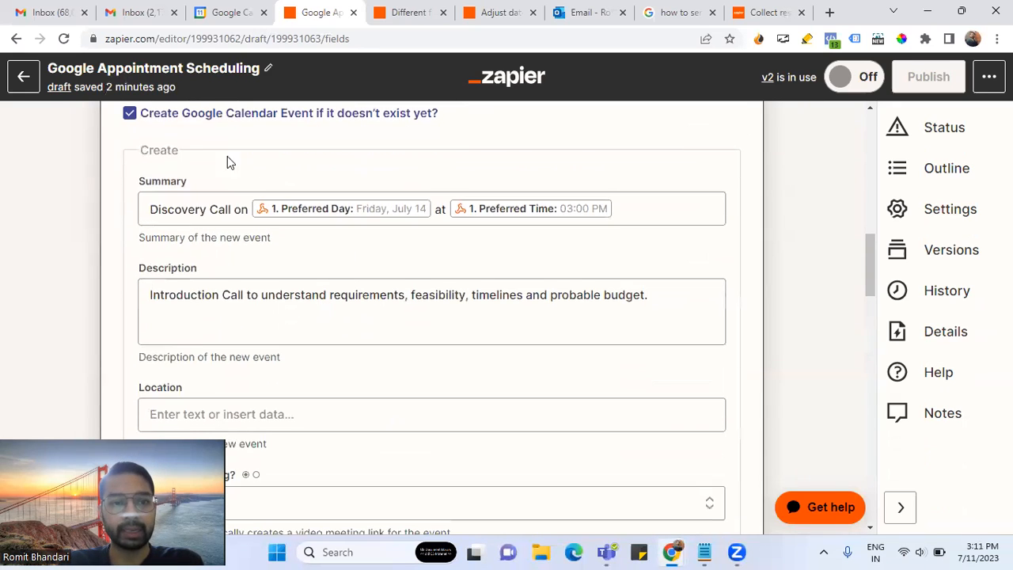
left_click_drag(240, 210, 134, 212)
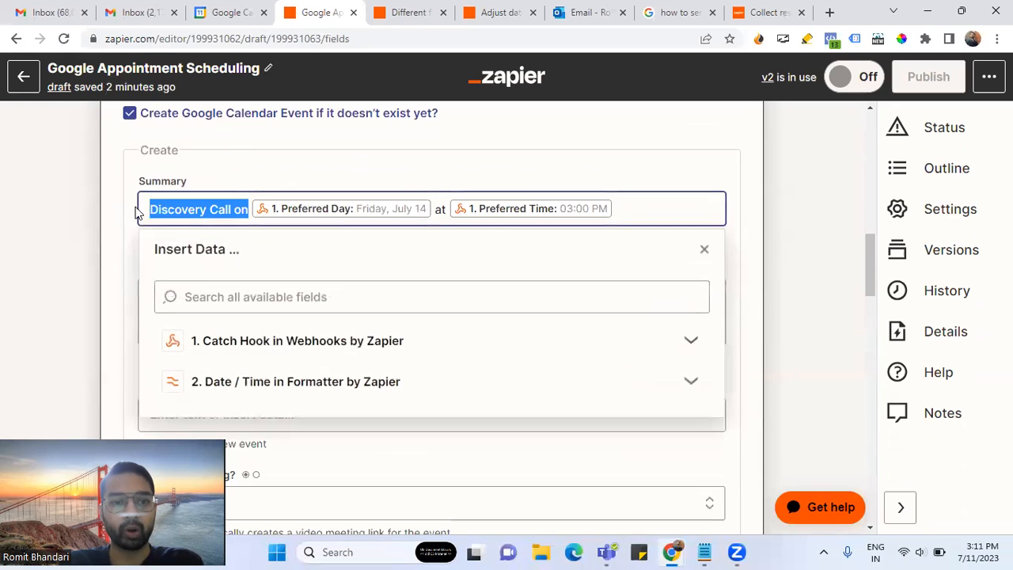
left_click(121, 203)
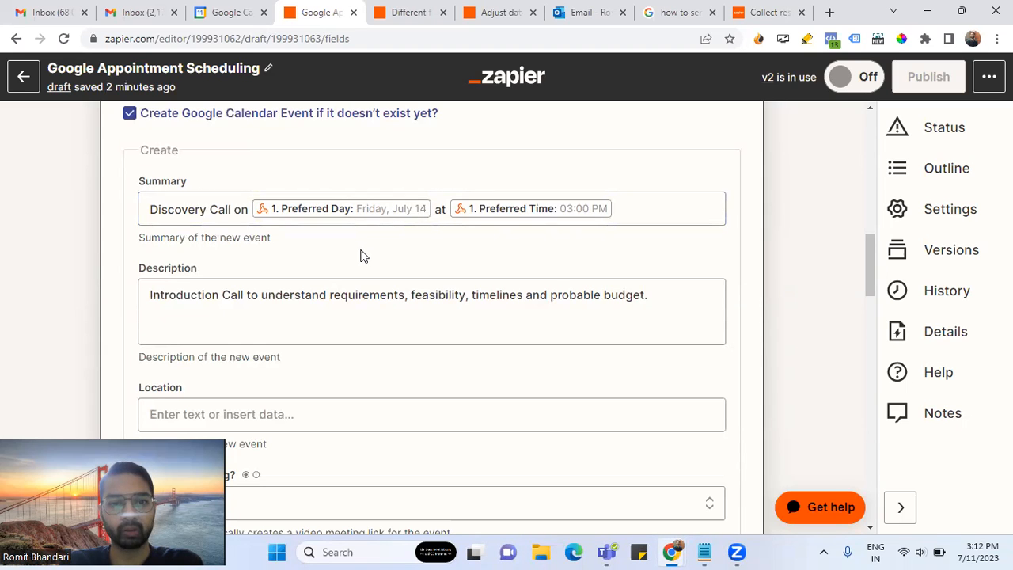
- Check the Start Time field's formatter Output mapping
scroll(332, 253, "up", 4)
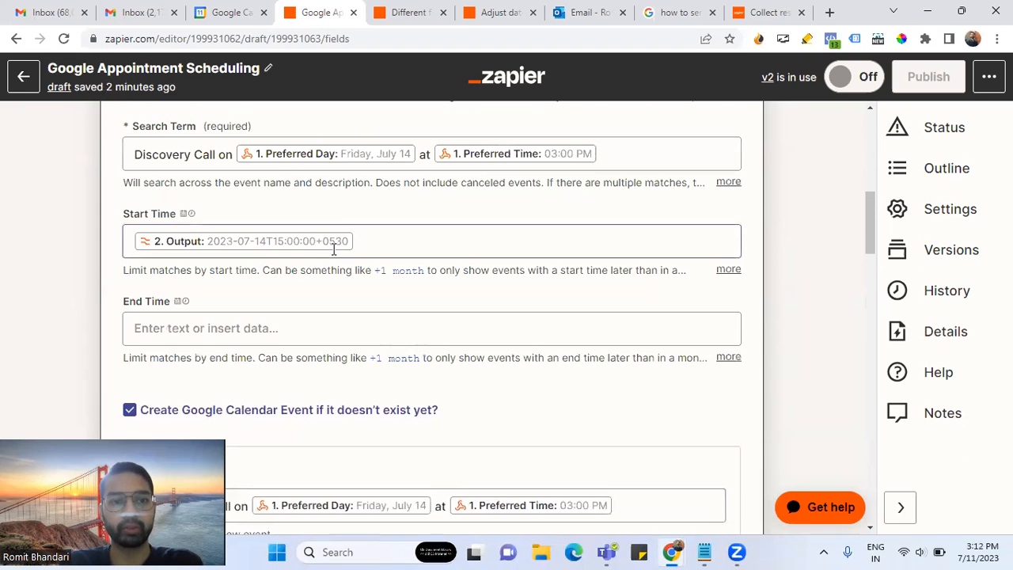
scroll(419, 292, "down", 1)
scroll(418, 291, "down", 4)
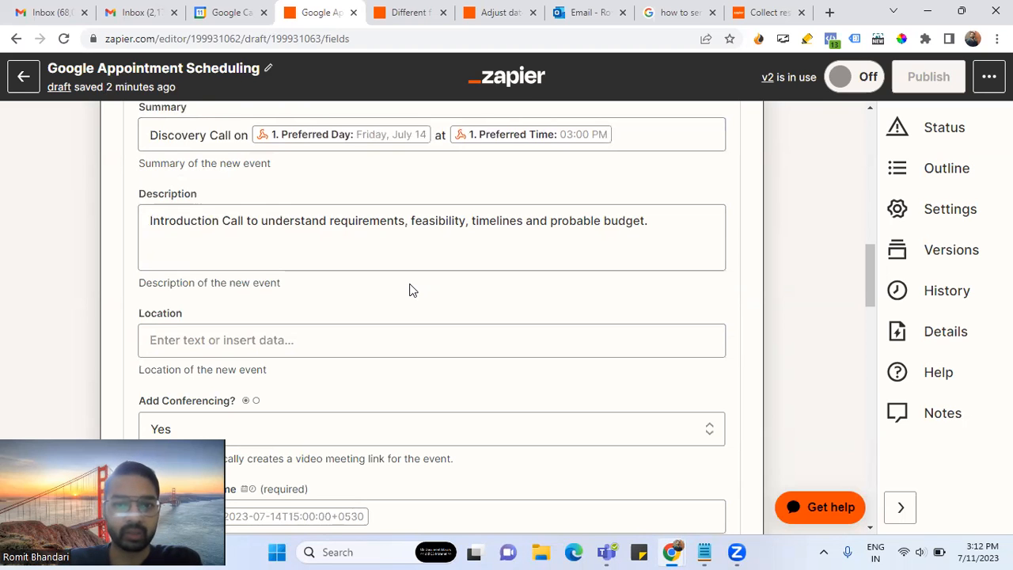
scroll(409, 290, "up", 10)
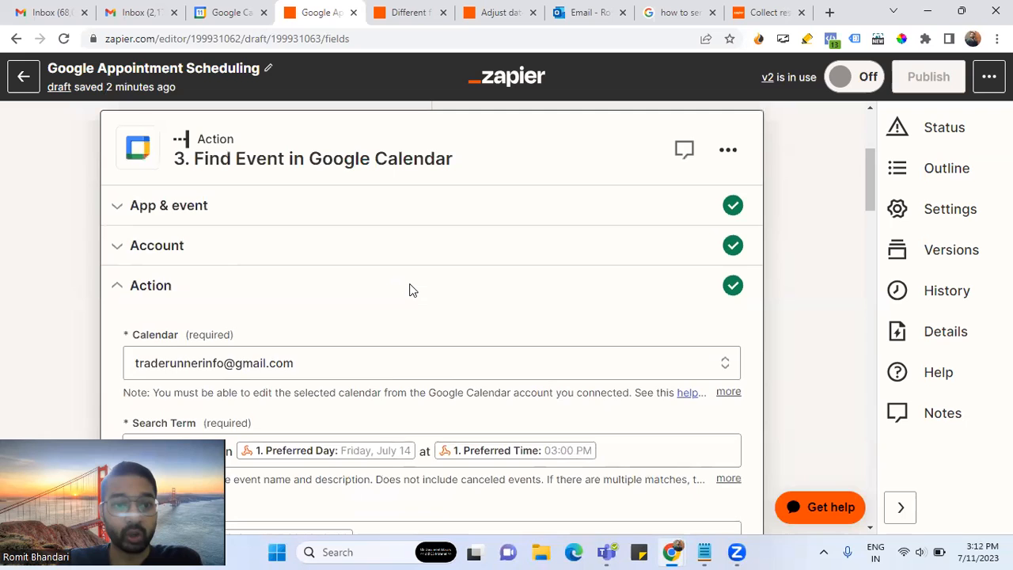
scroll(409, 290, "down", 2)
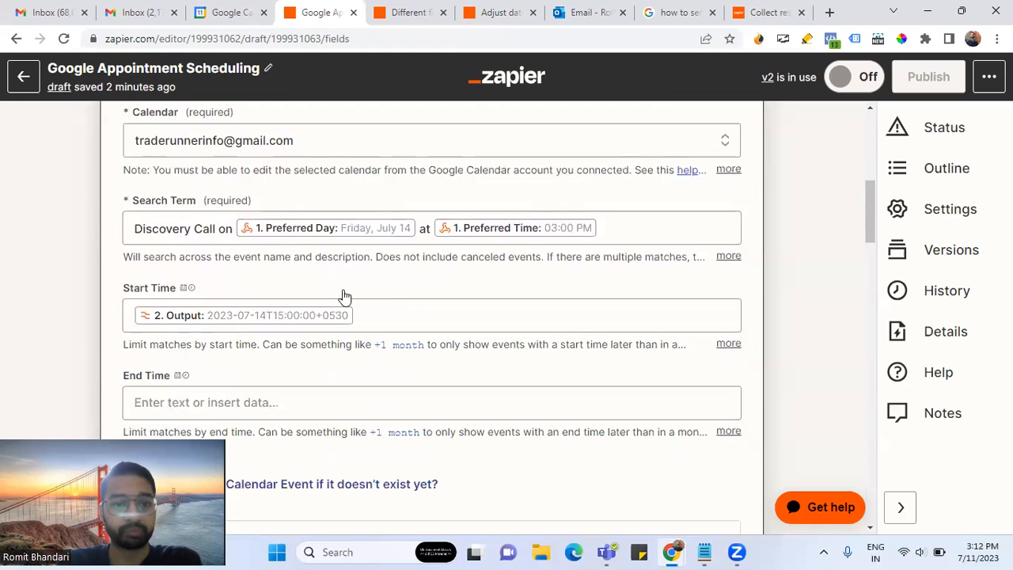
left_click(397, 314)
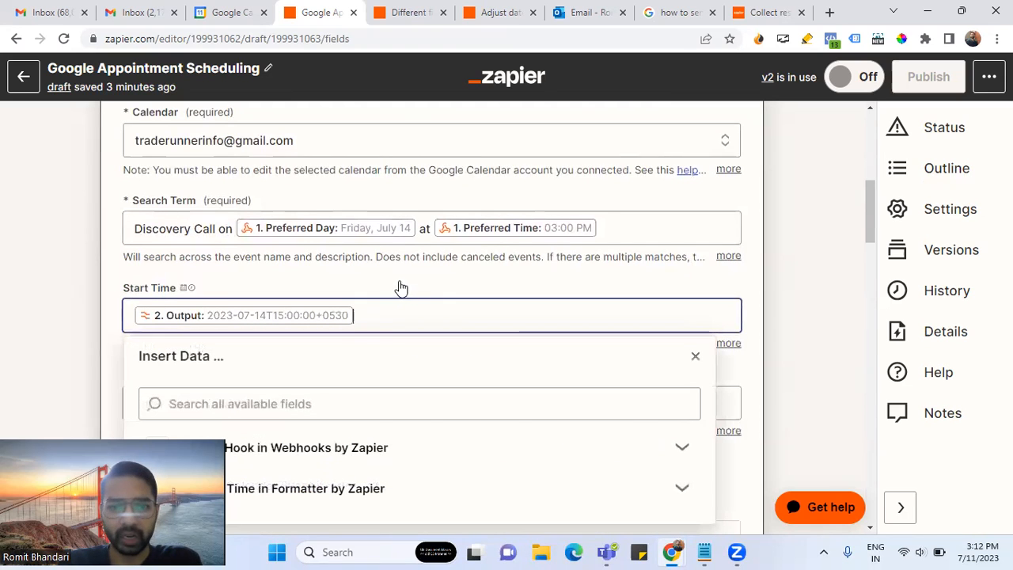
left_click(402, 284)
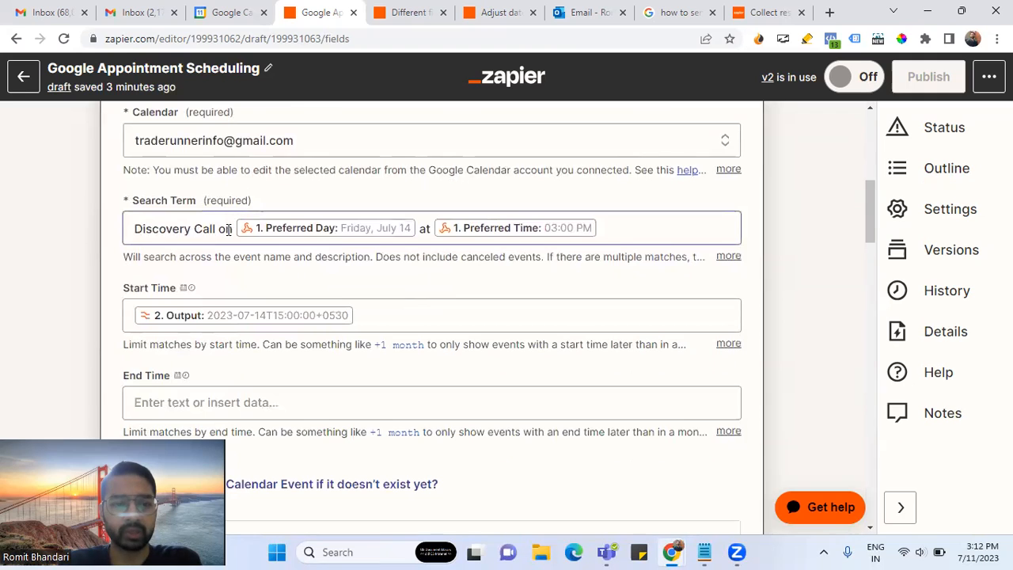
left_click(383, 307)
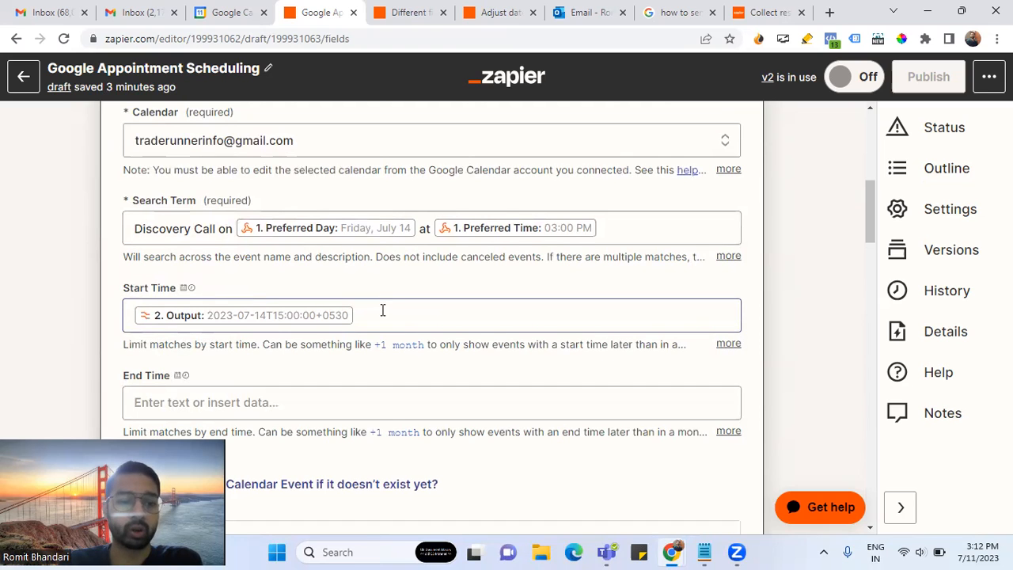
left_click(385, 288)
- Review the Description text about requirements, feasibility, timelines and probable budget
scroll(388, 283, "down", 2)
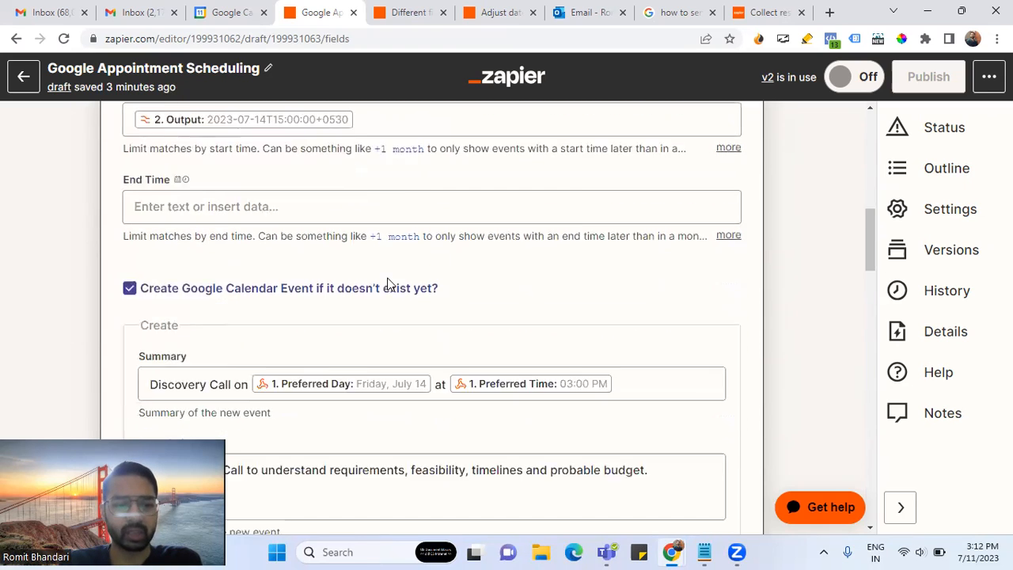
scroll(396, 309, "down", 2)
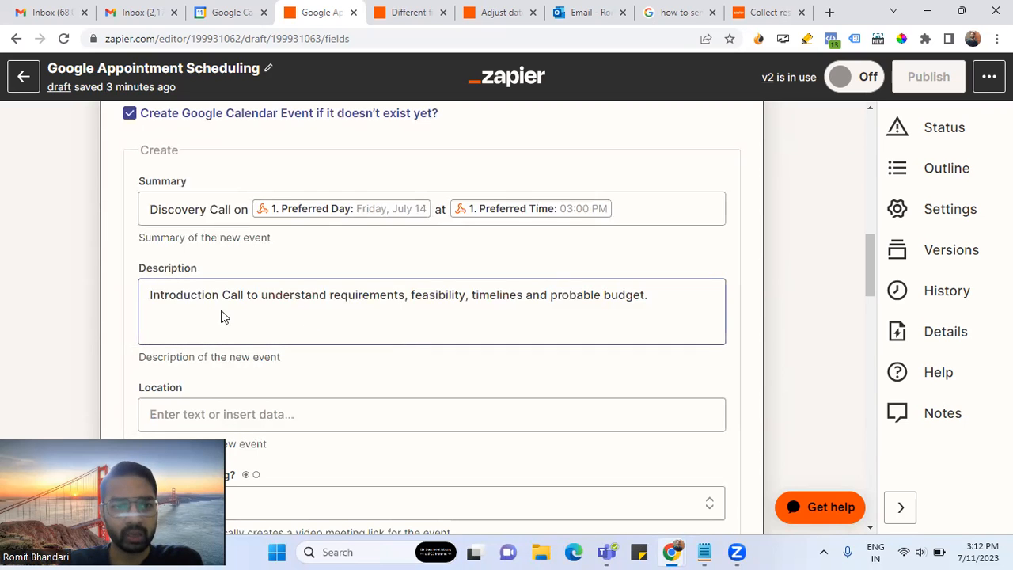
left_click_drag(151, 296, 664, 294)
left_click(547, 252)
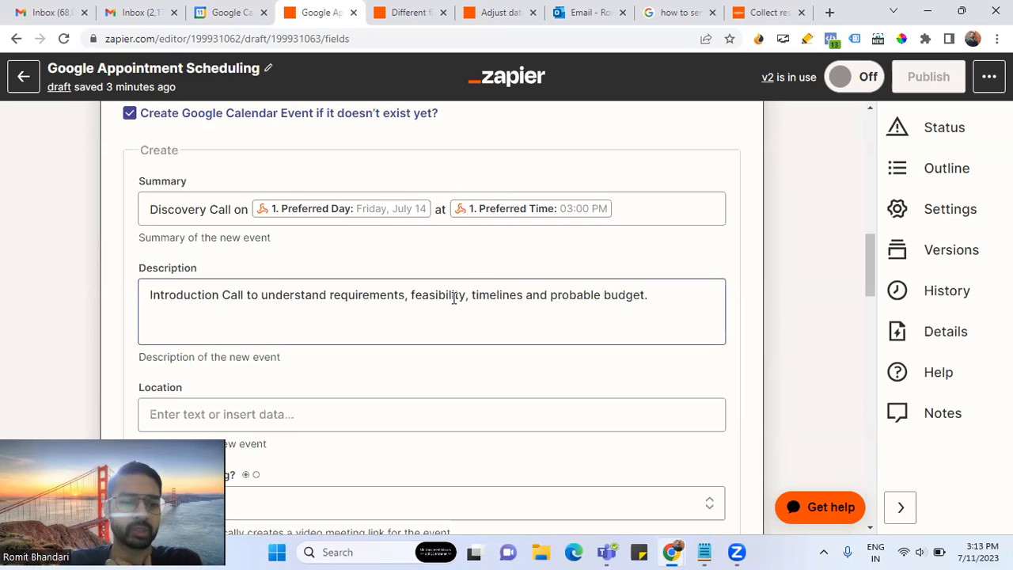
scroll(452, 296, "down", 3)
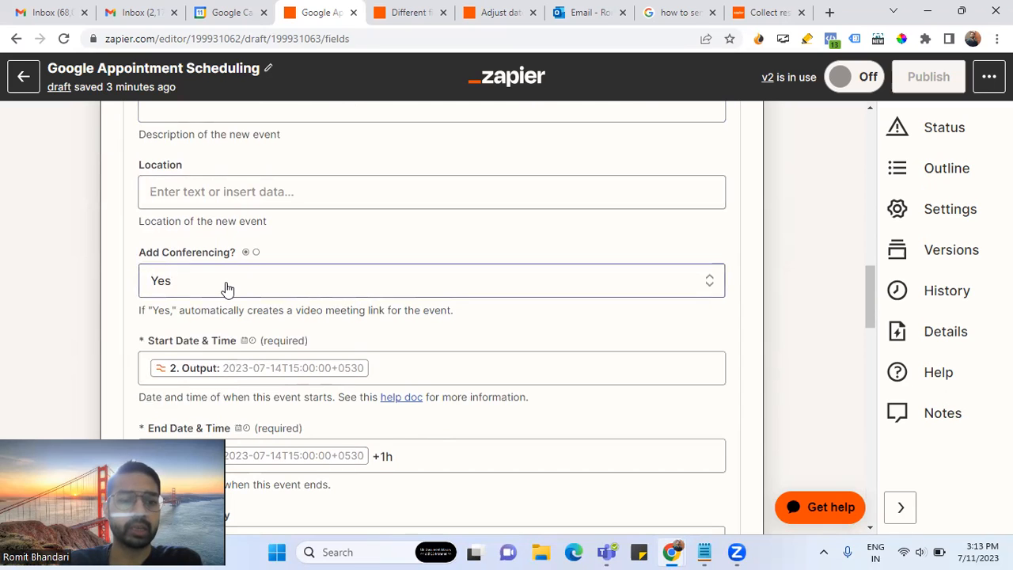
- Check conferencing and the Start Date & Time mapping to the Date/Time formatter Output
left_click(169, 285)
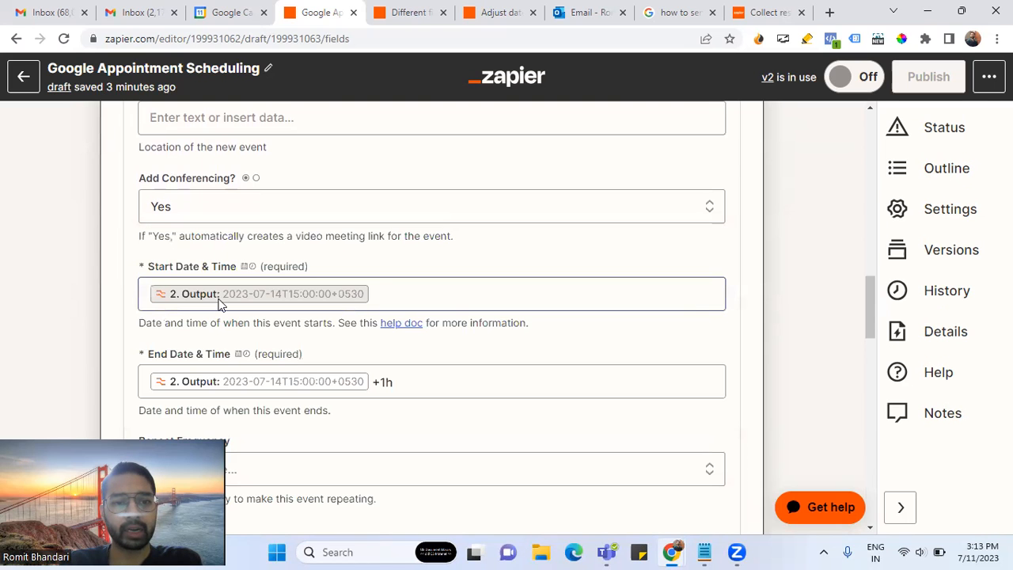
left_click(387, 293)
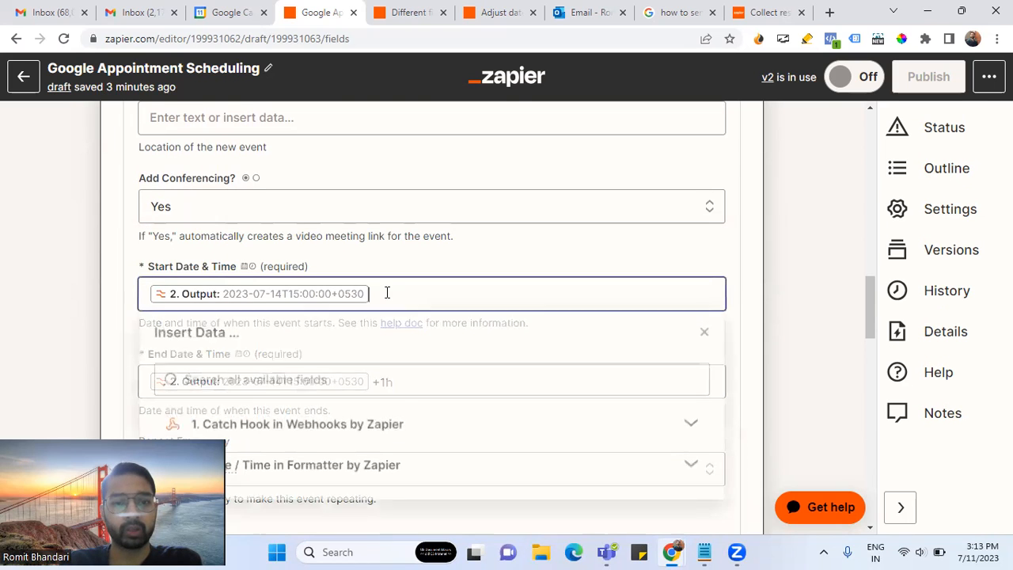
scroll(341, 351, "down", 2)
left_click(372, 320)
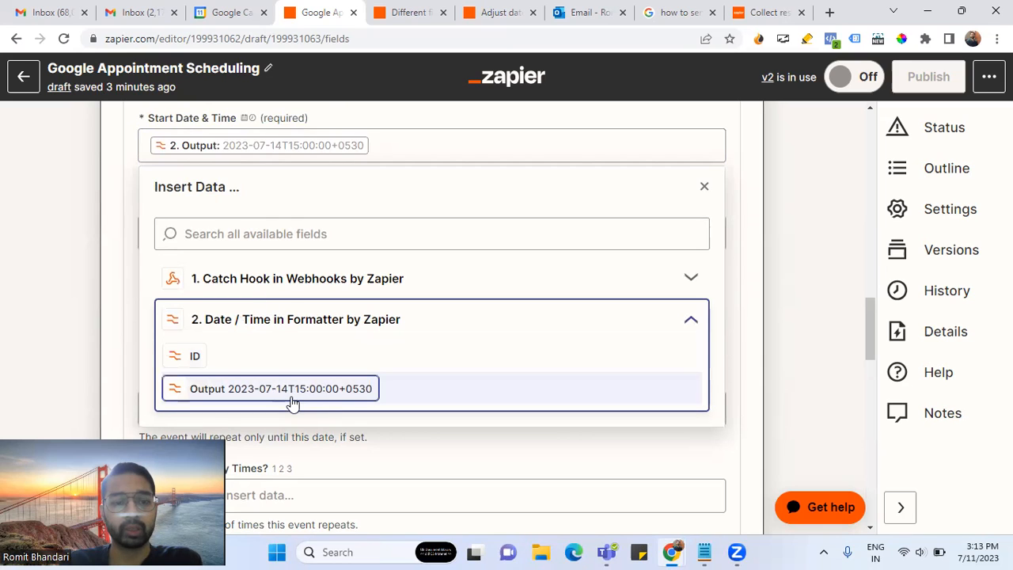
left_click(117, 239)
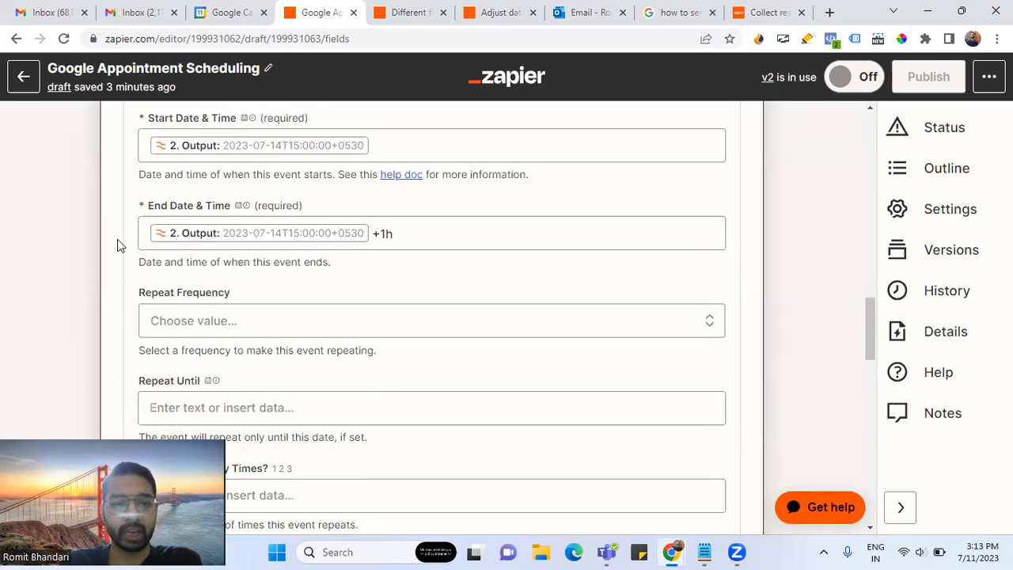
- Inspect the End Date & Time mapping and open the date/time formats help doc
left_click(414, 233)
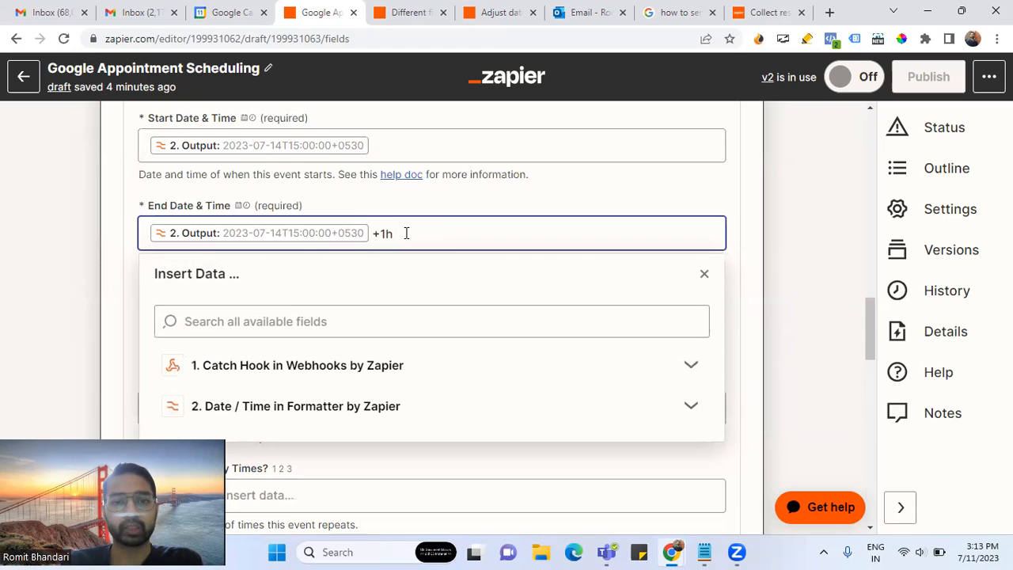
left_click(443, 200)
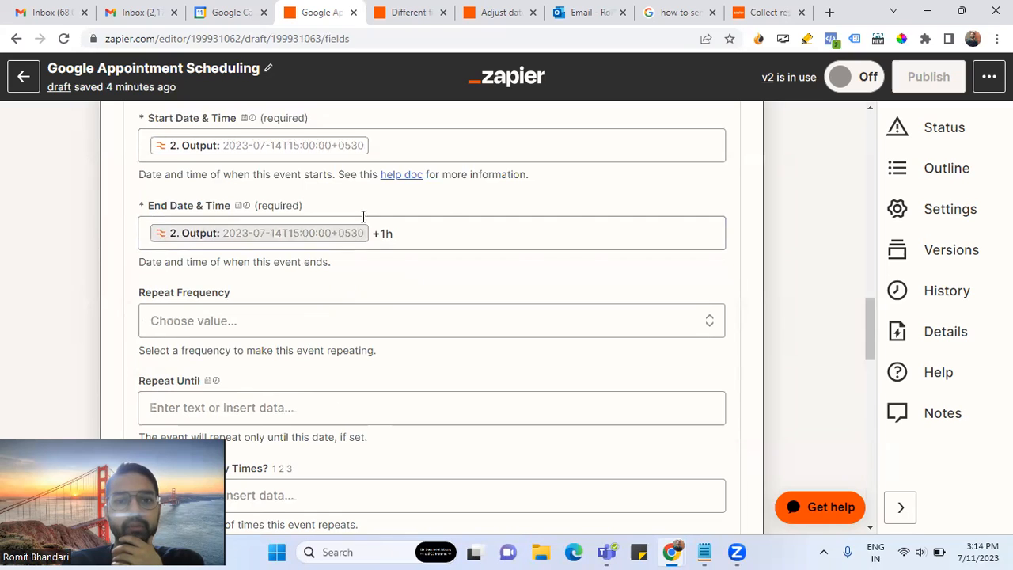
left_click(402, 176)
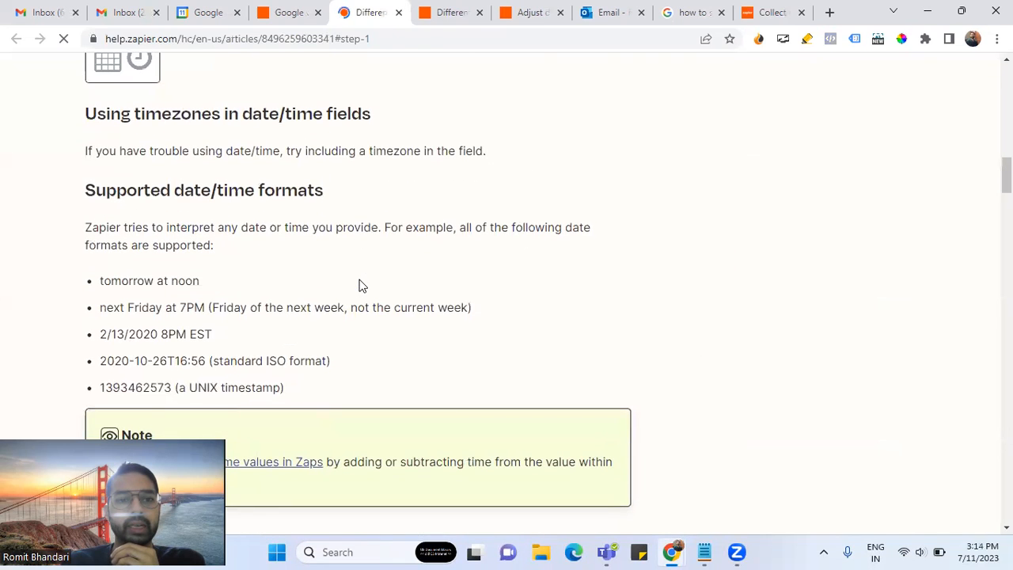
- Open the help article on adjusting date/time values in Zaps
scroll(358, 282, "down", 2)
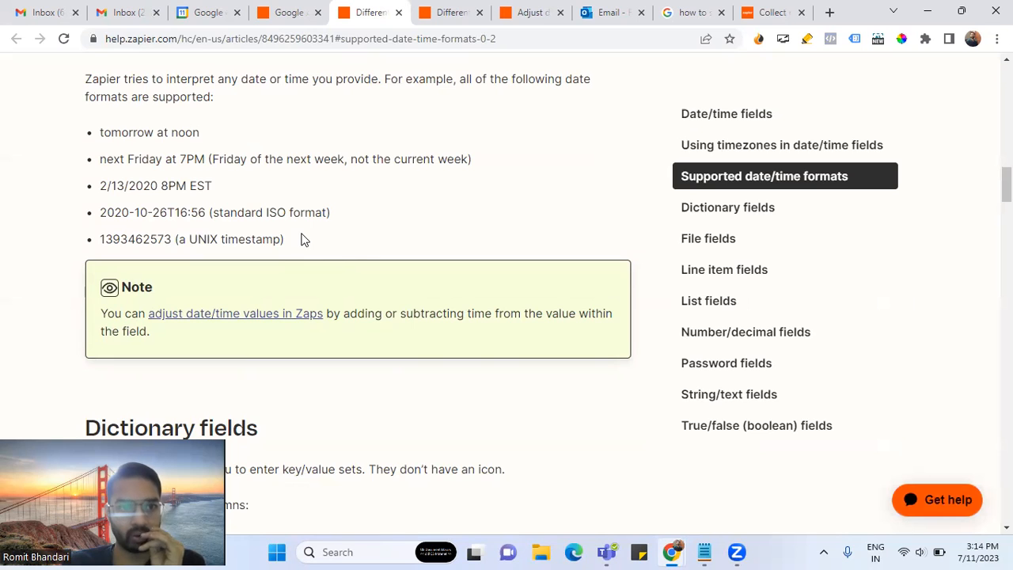
left_click(290, 14)
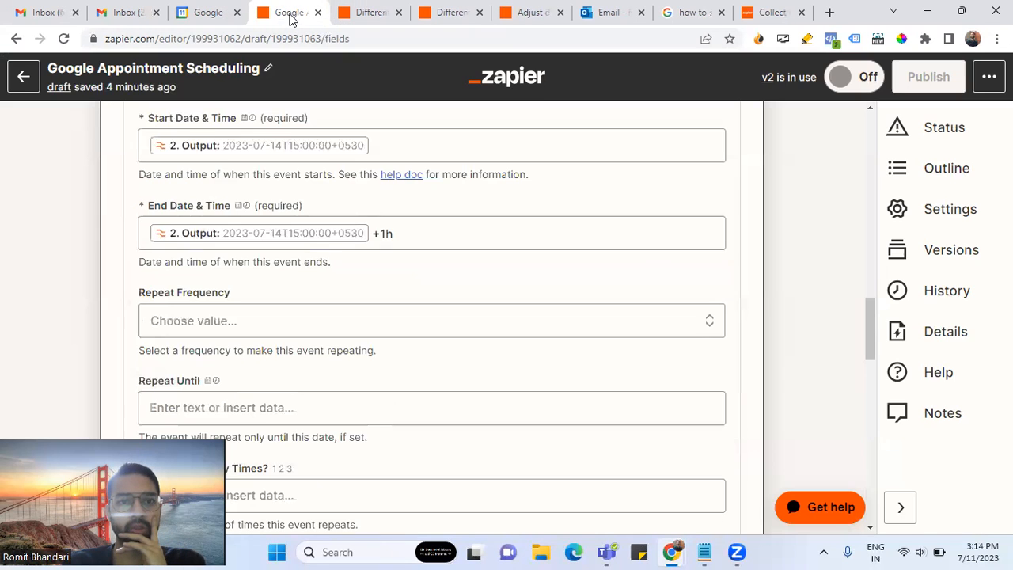
left_click(352, 12)
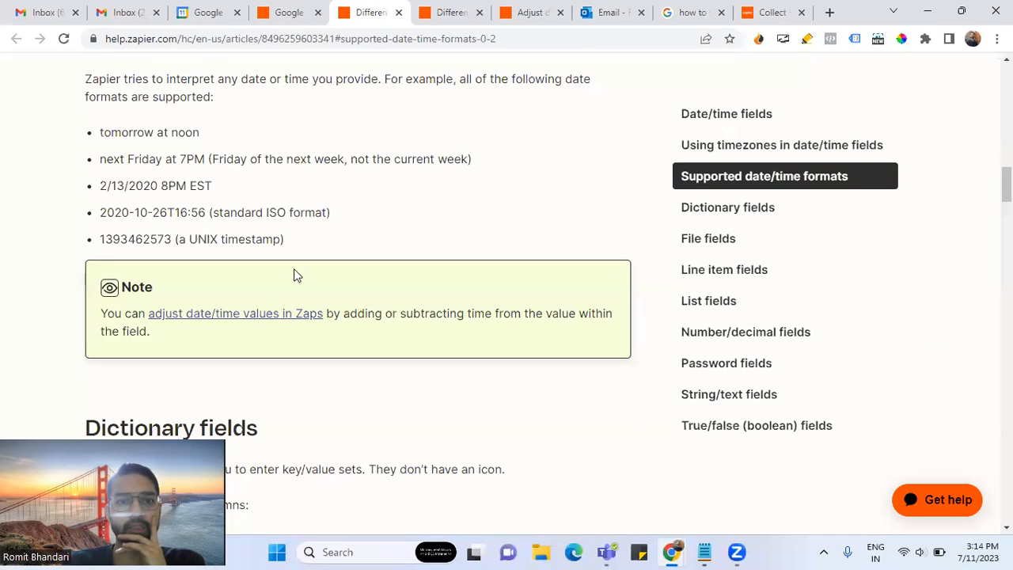
left_click(258, 317)
scroll(305, 286, "down", 3)
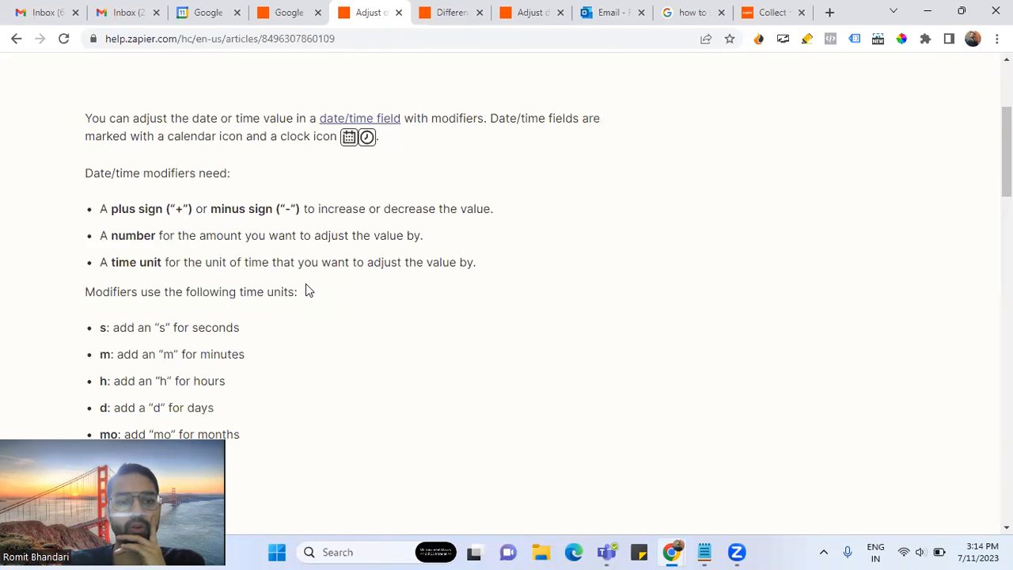
scroll(306, 286, "down", 1)
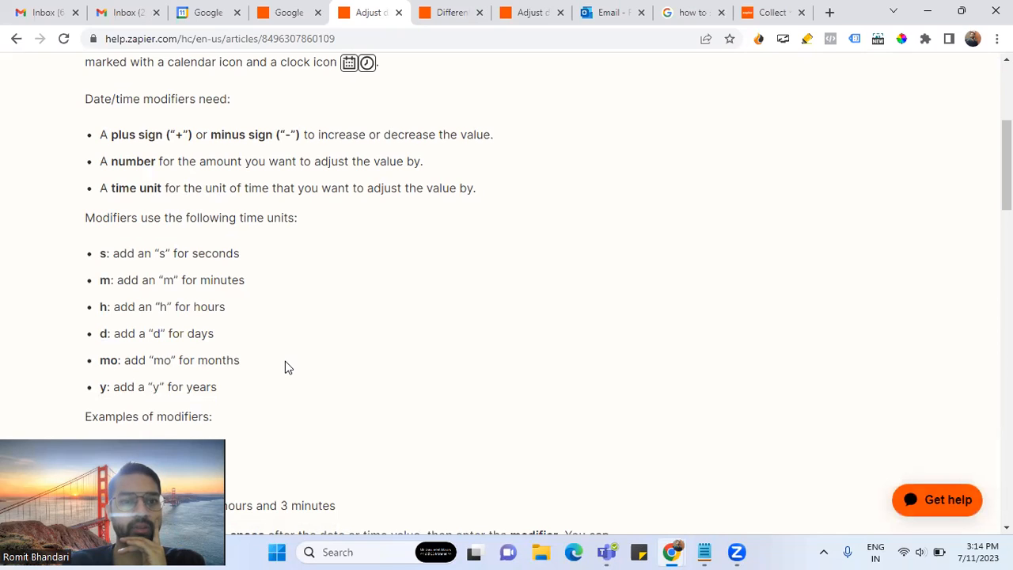
- Review the + modifier syntax and time unit letters, including h for hours
left_click_drag(174, 133, 193, 133)
left_click_drag(294, 134, 278, 135)
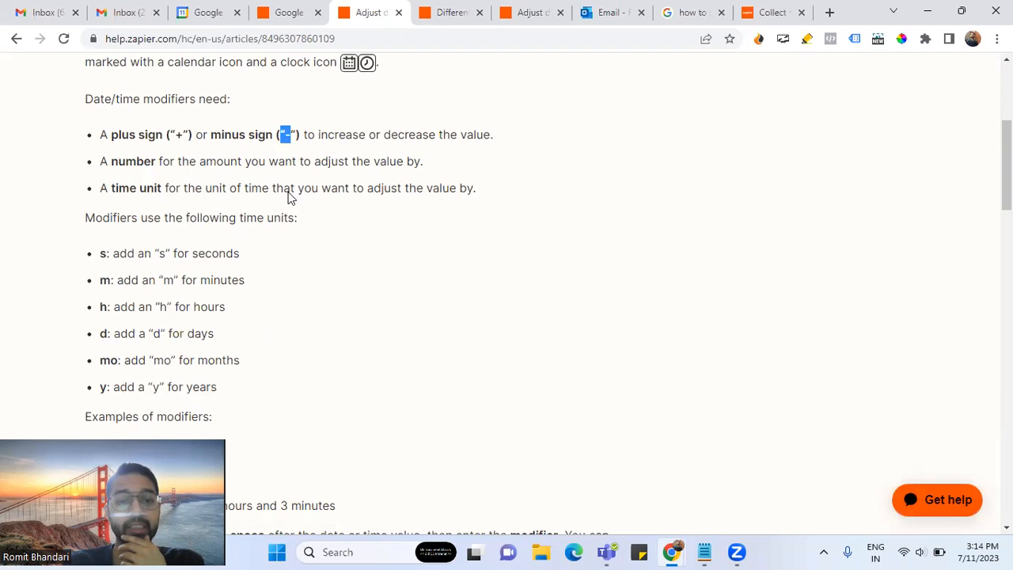
scroll(305, 280, "down", 1)
left_click_drag(102, 181, 314, 329)
left_click(332, 337)
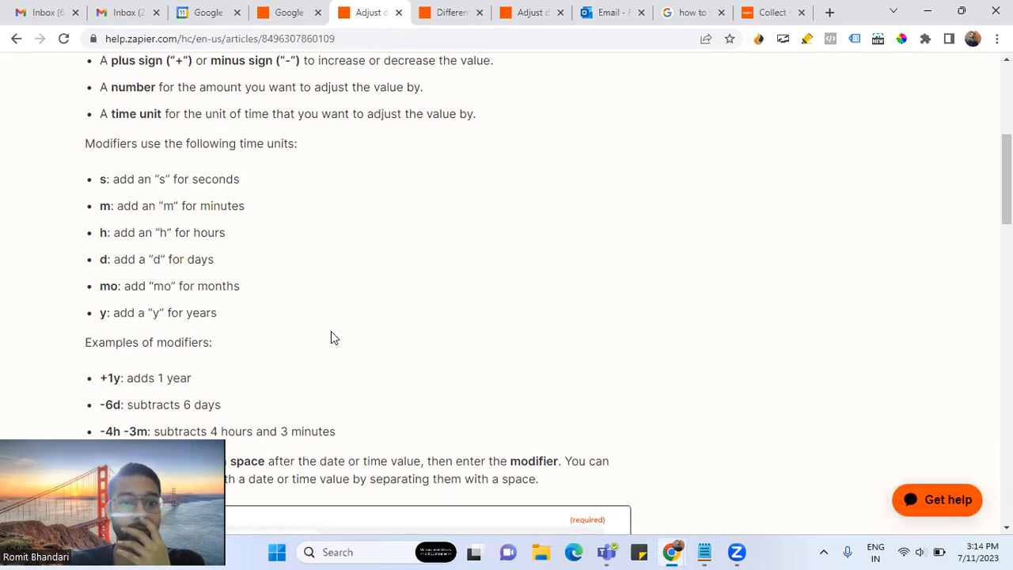
left_click_drag(160, 232, 168, 232)
left_click(281, 250)
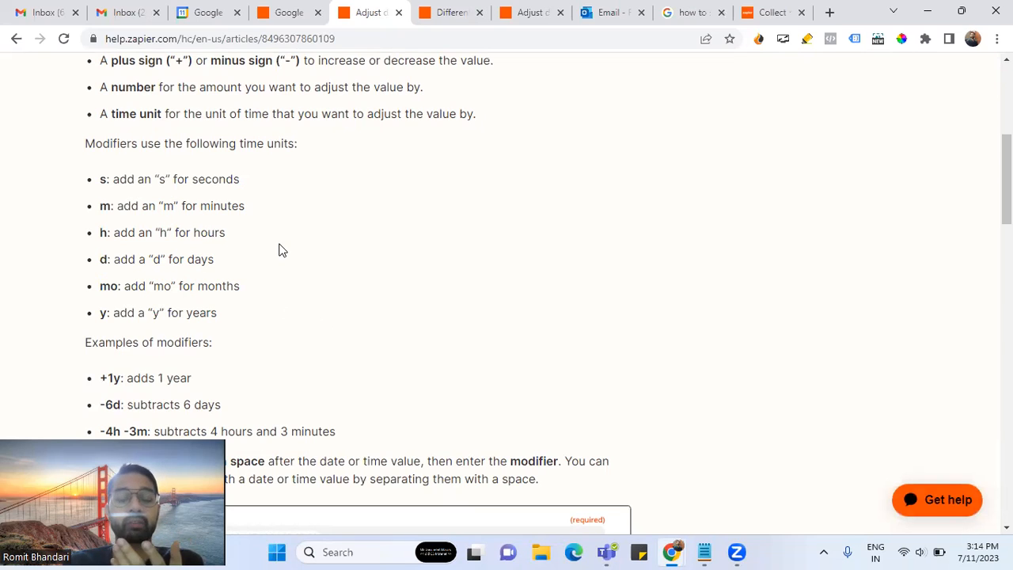
left_click(286, 16)
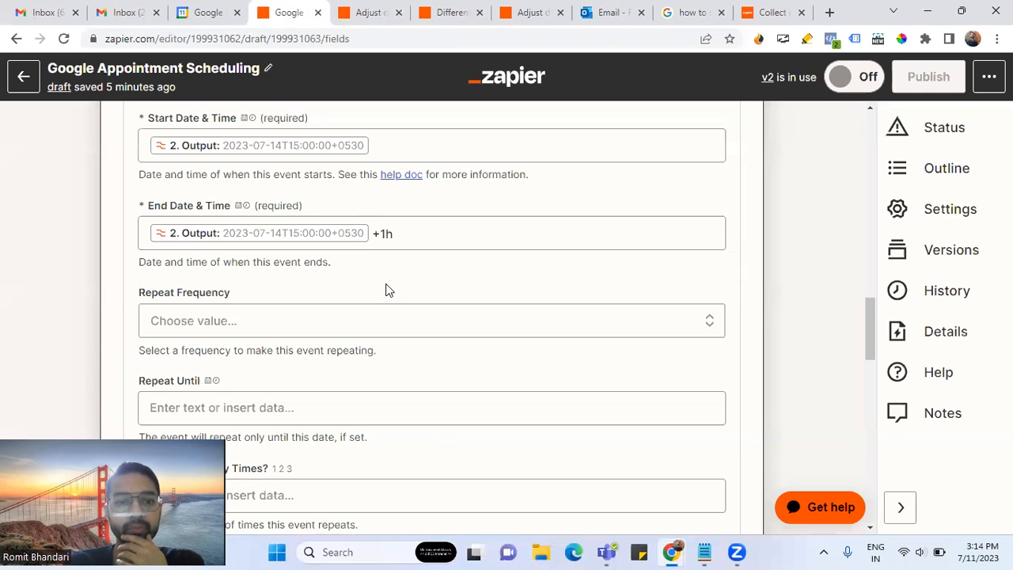
scroll(387, 290, "down", 1)
scroll(388, 289, "down", 2)
scroll(388, 290, "up", 1)
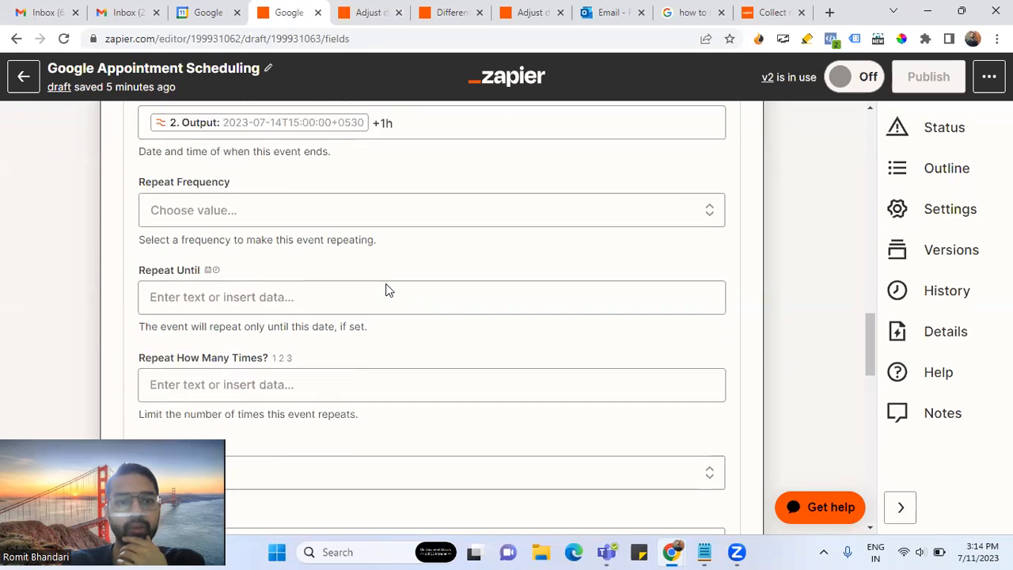
scroll(373, 293, "down", 1)
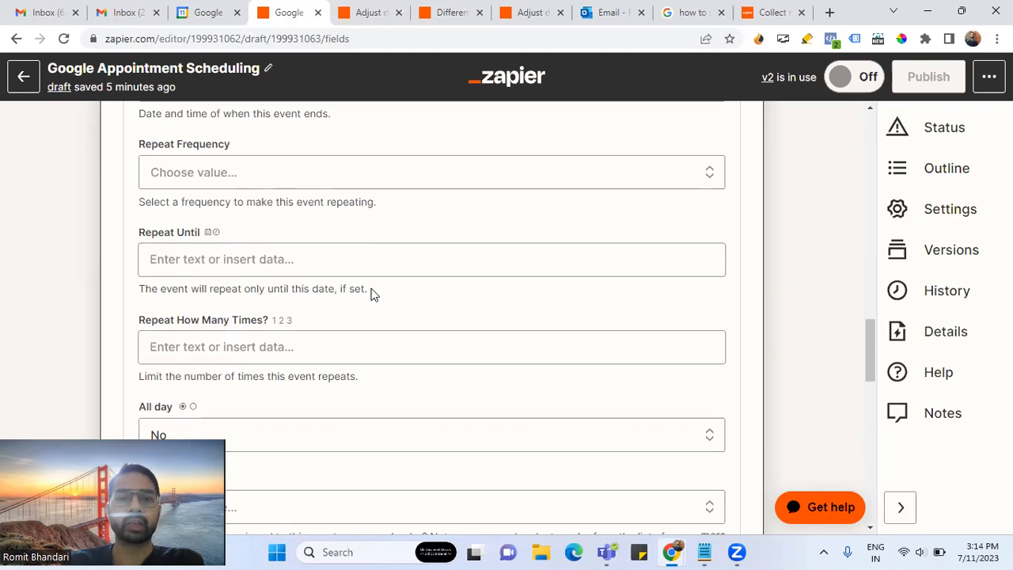
scroll(372, 321, "down", 2)
scroll(373, 322, "down", 2)
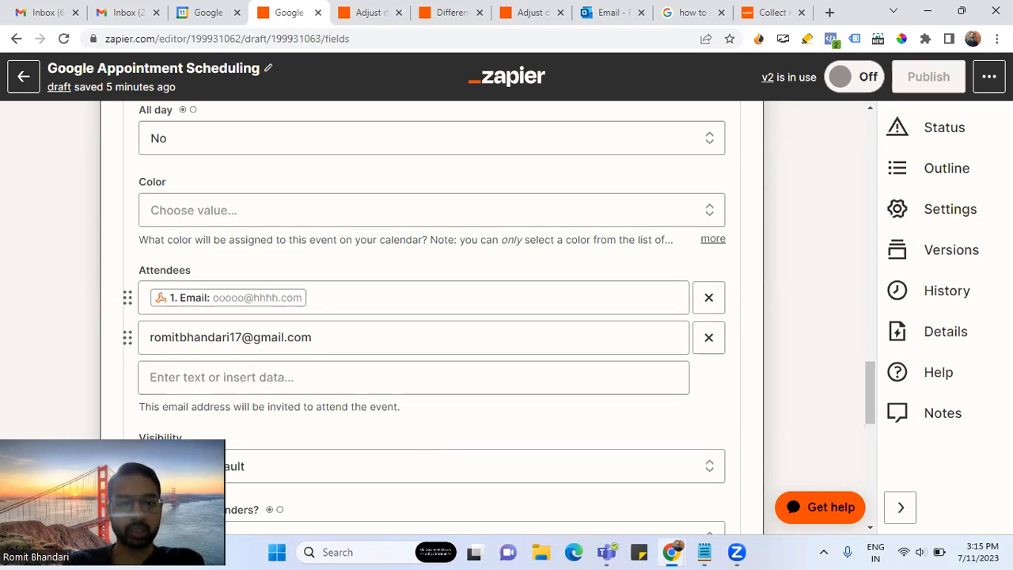
- Review the event's attendee e-mail addresses
scroll(371, 266, "down", 1)
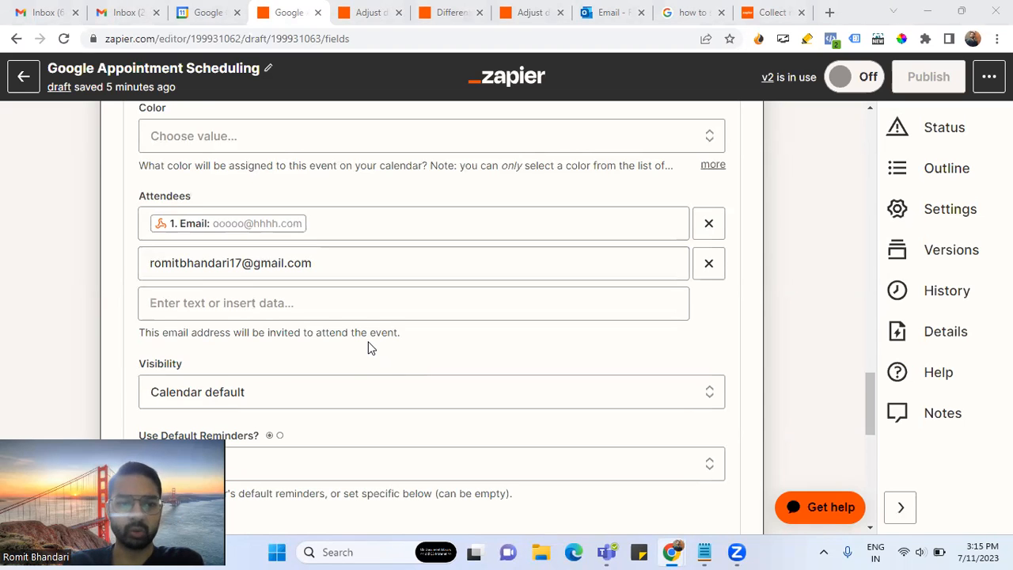
scroll(368, 346, "down", 2)
scroll(368, 346, "up", 1)
left_click_drag(312, 189, 119, 185)
left_click(116, 254)
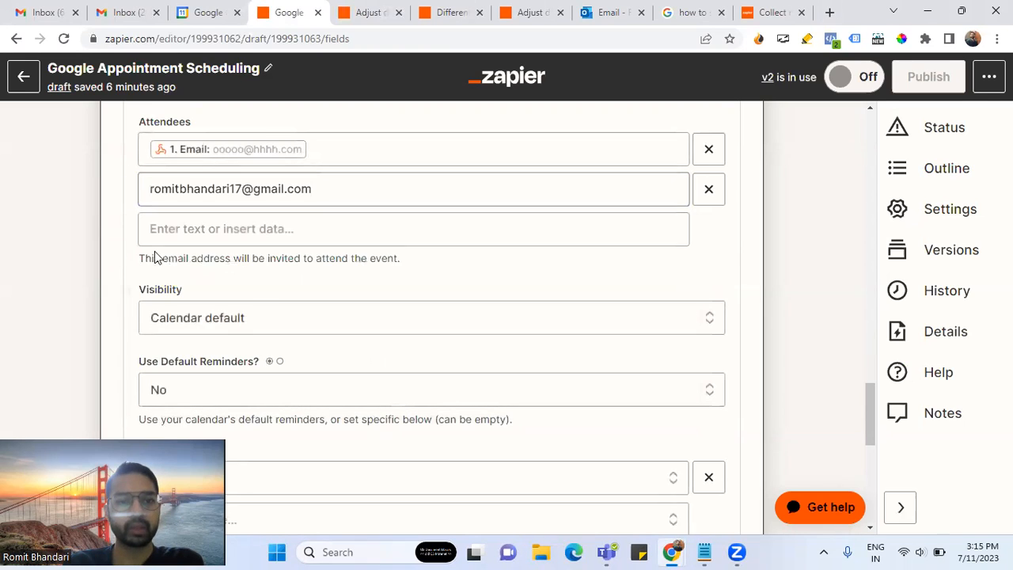
scroll(334, 306, "down", 2)
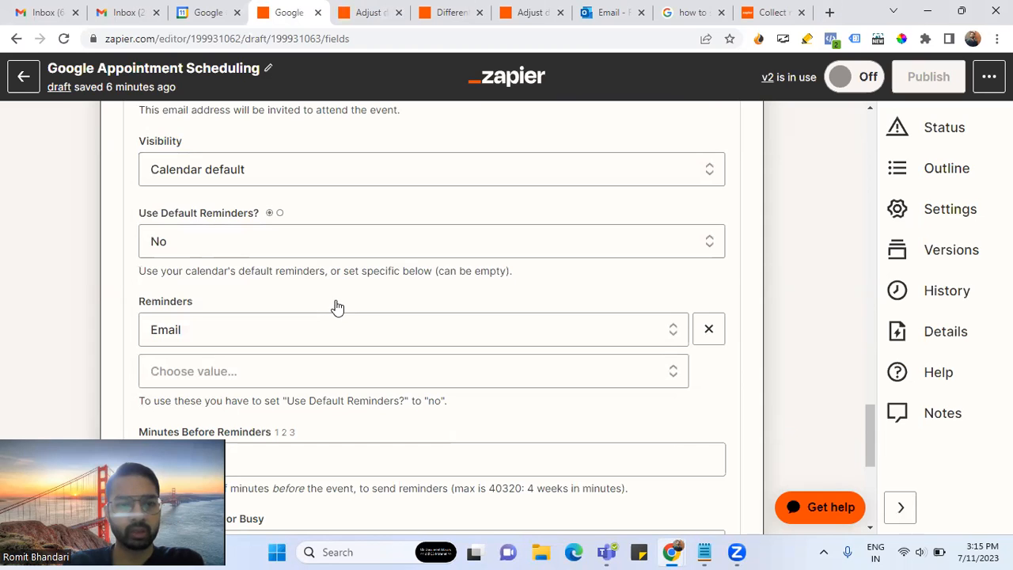
scroll(345, 294, "down", 1)
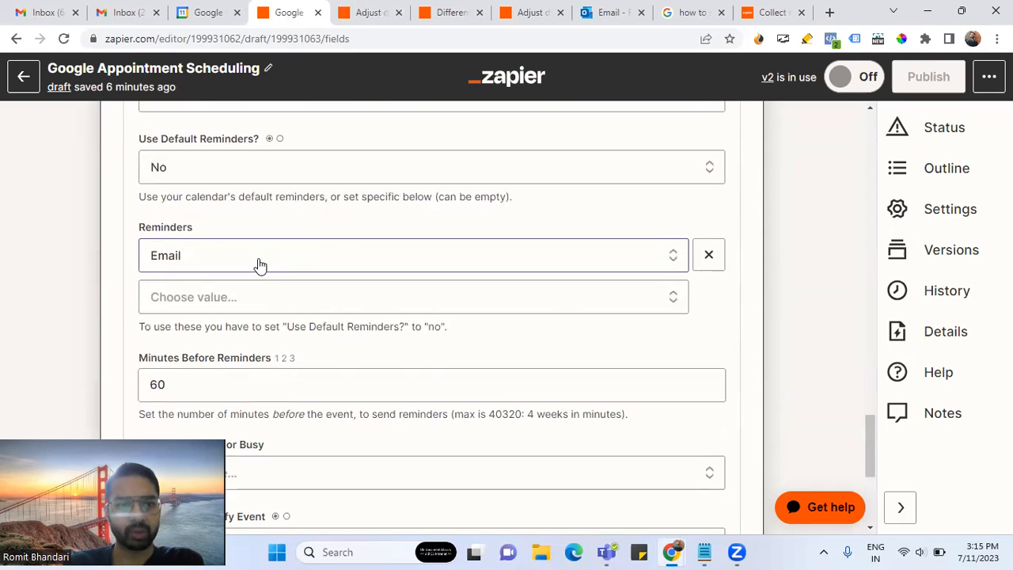
scroll(260, 265, "up", 1)
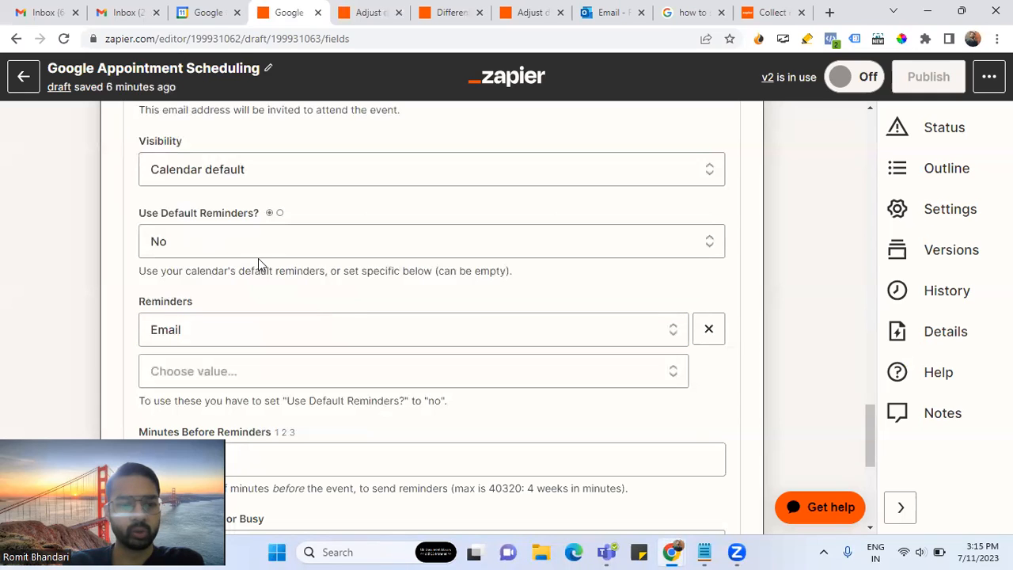
scroll(291, 283, "down", 1)
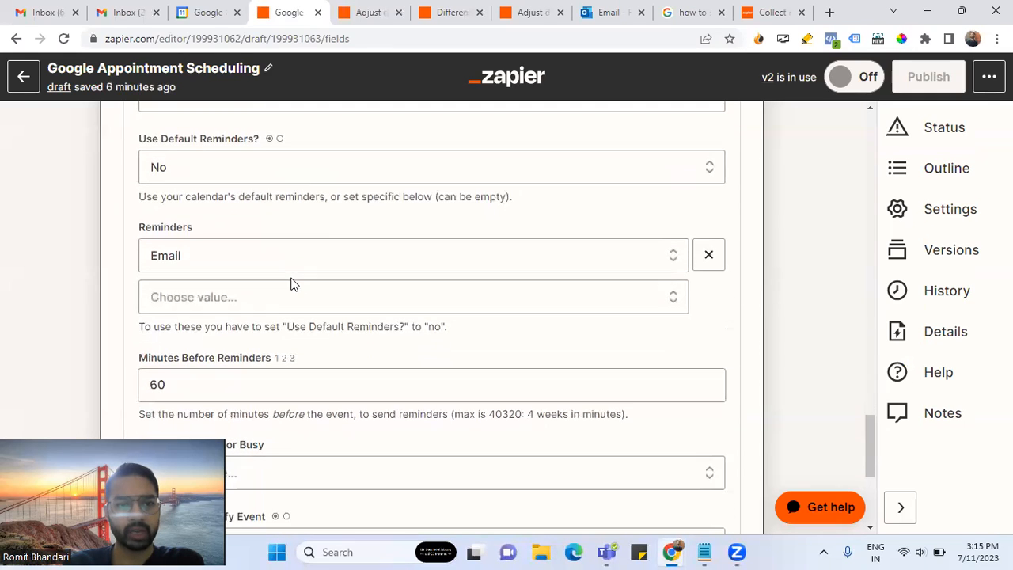
- Keep Minutes Before Reminders at 60
left_click(197, 388)
left_click_drag(169, 386, 135, 385)
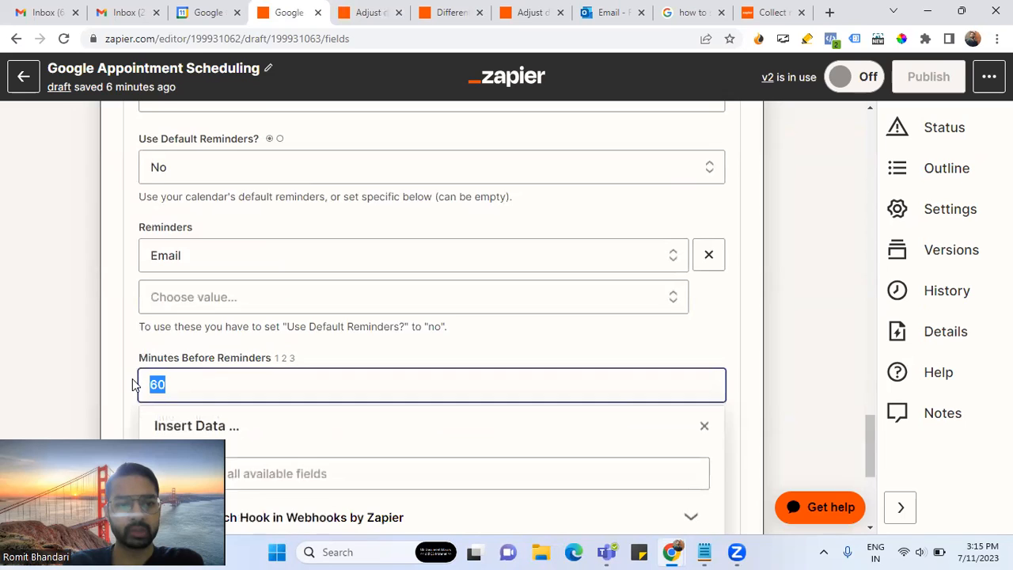
left_click(115, 363)
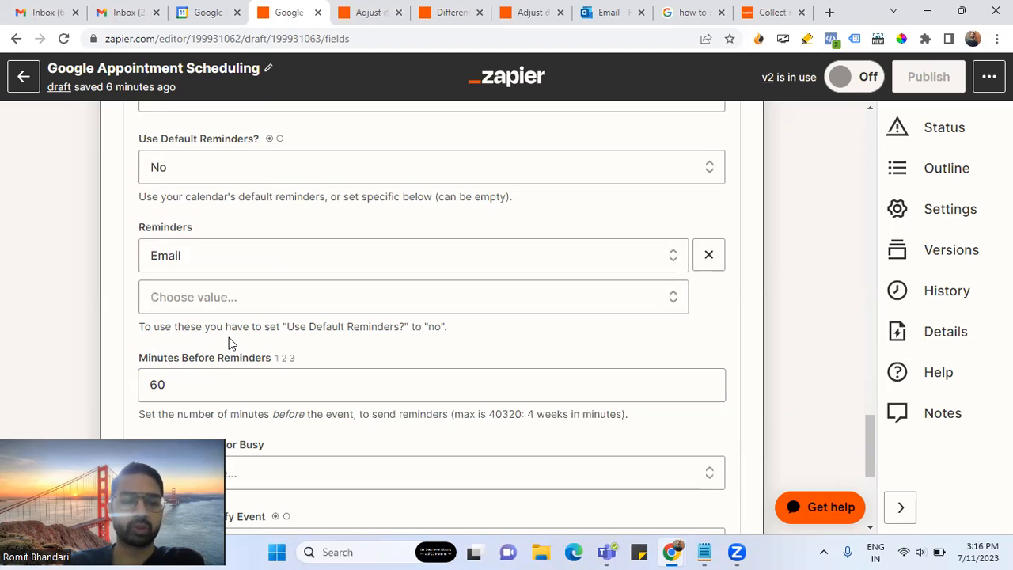
scroll(228, 337, "down", 2)
scroll(273, 291, "up", 1)
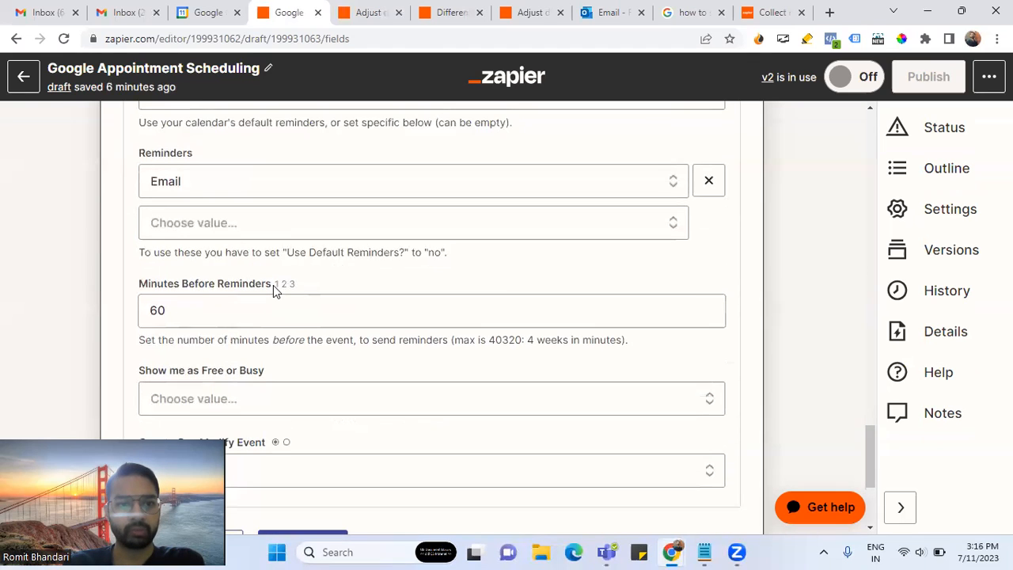
- Confirm the Email reminder method, refresh the fields and continue to testing
left_click(199, 184)
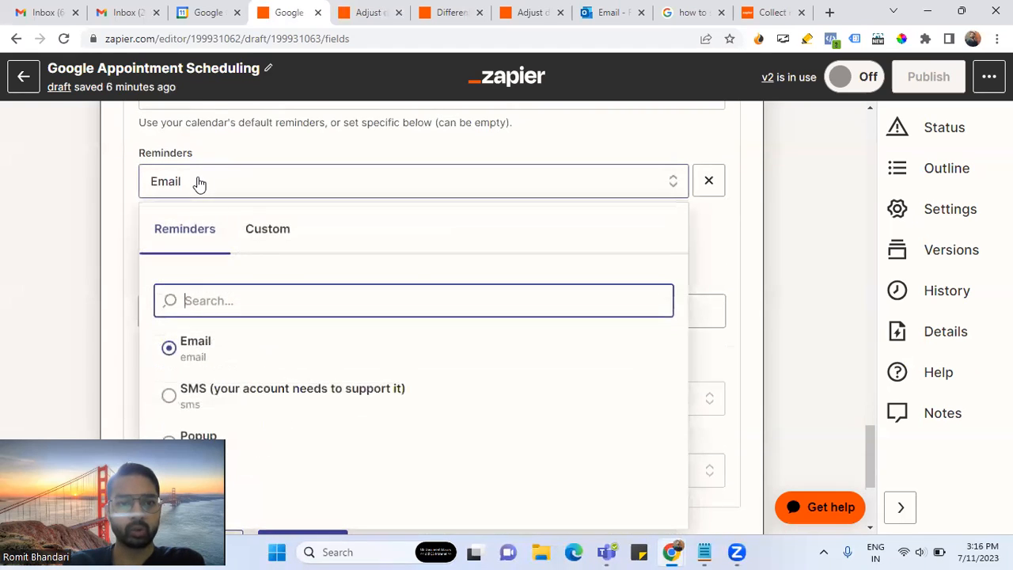
left_click(107, 210)
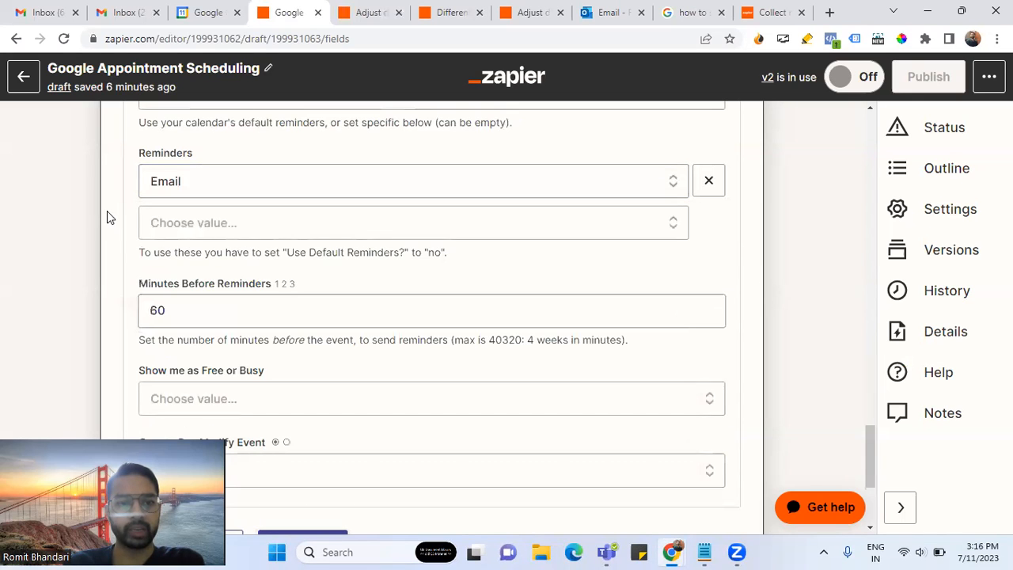
scroll(181, 160, "down", 1)
double_click(157, 235)
left_click(116, 216)
scroll(130, 214, "up", 1)
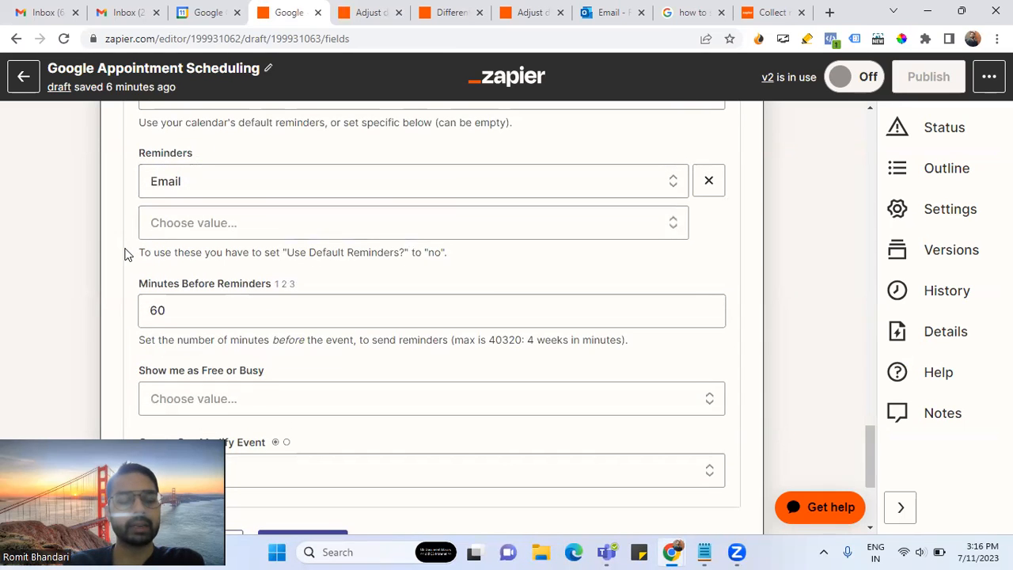
scroll(124, 254, "down", 1)
scroll(124, 254, "down", 2)
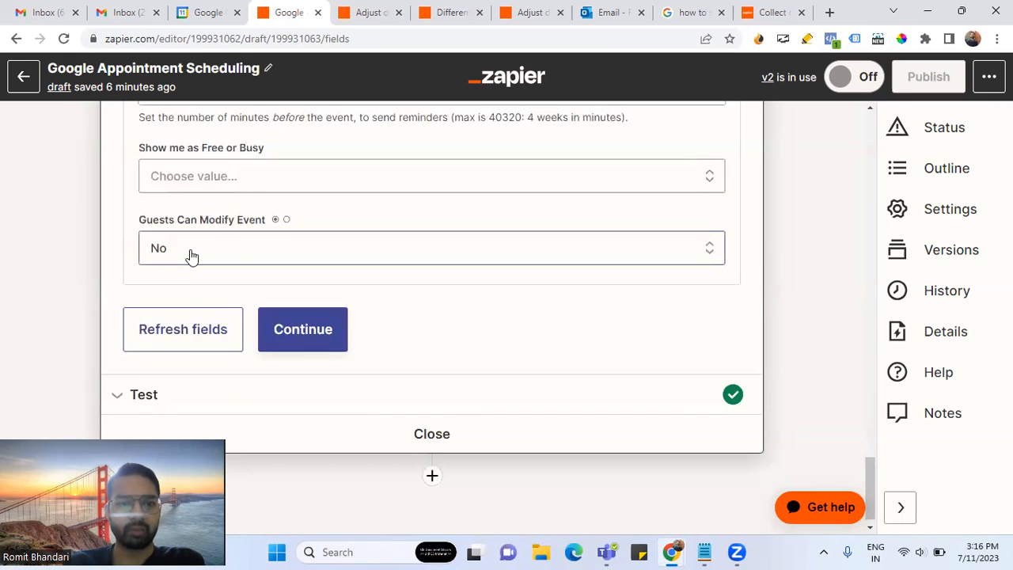
left_click(218, 345)
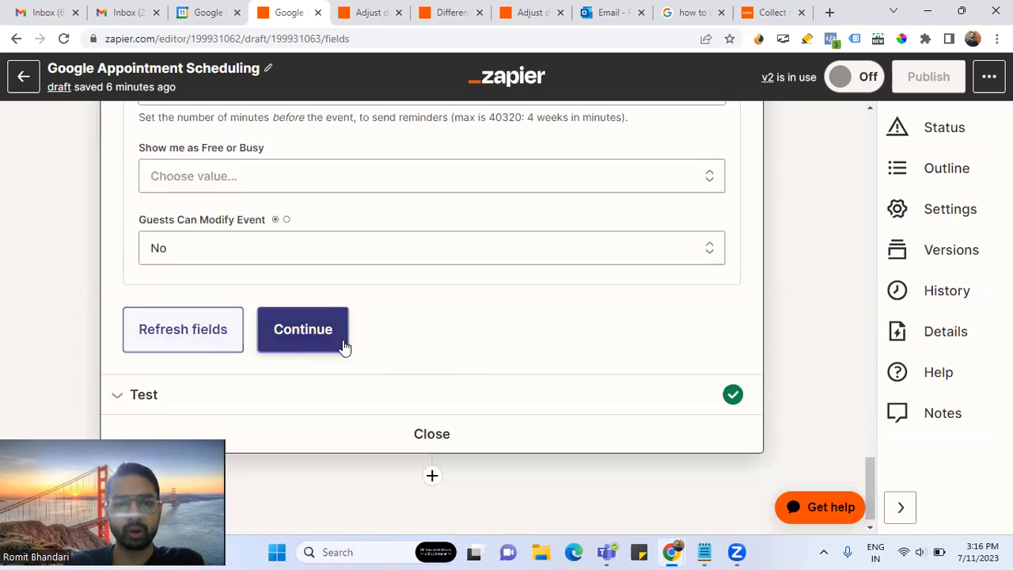
left_click(344, 348)
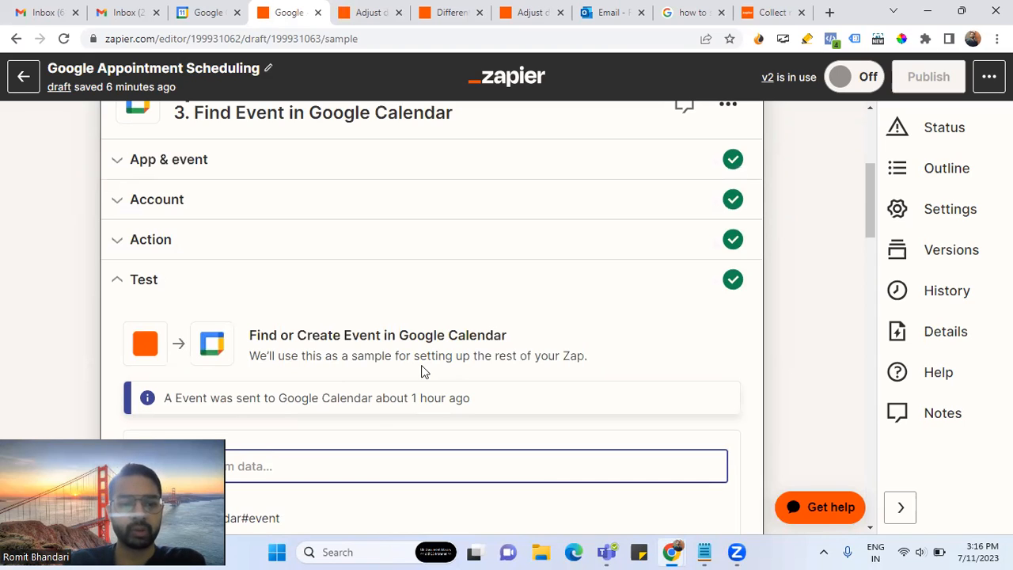
- Retest the calendar step, sending 'Discovery Call on Friday, July 14 at 03:00 PM' to Google Calendar
scroll(422, 372, "down", 15)
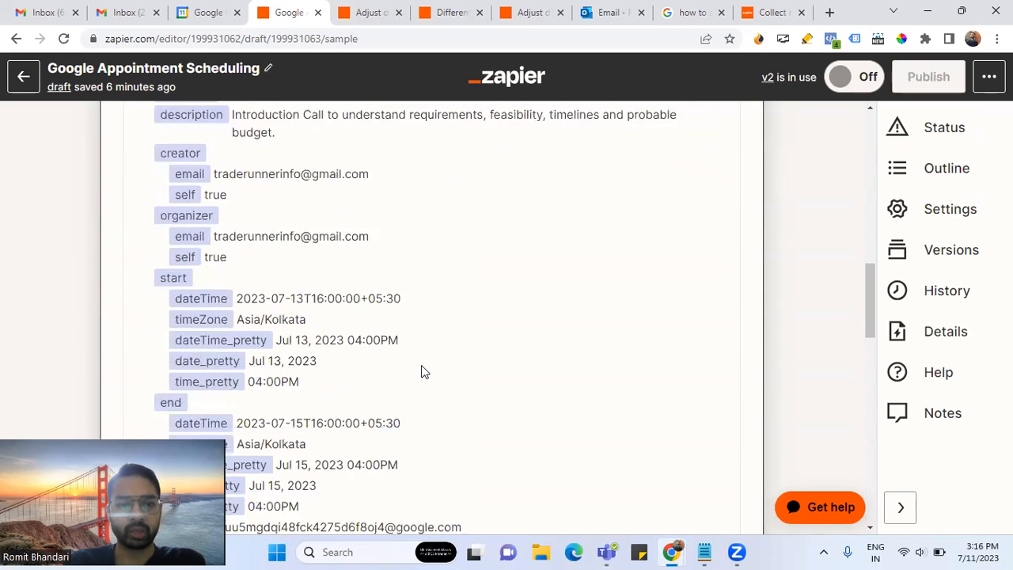
scroll(422, 372, "down", 4)
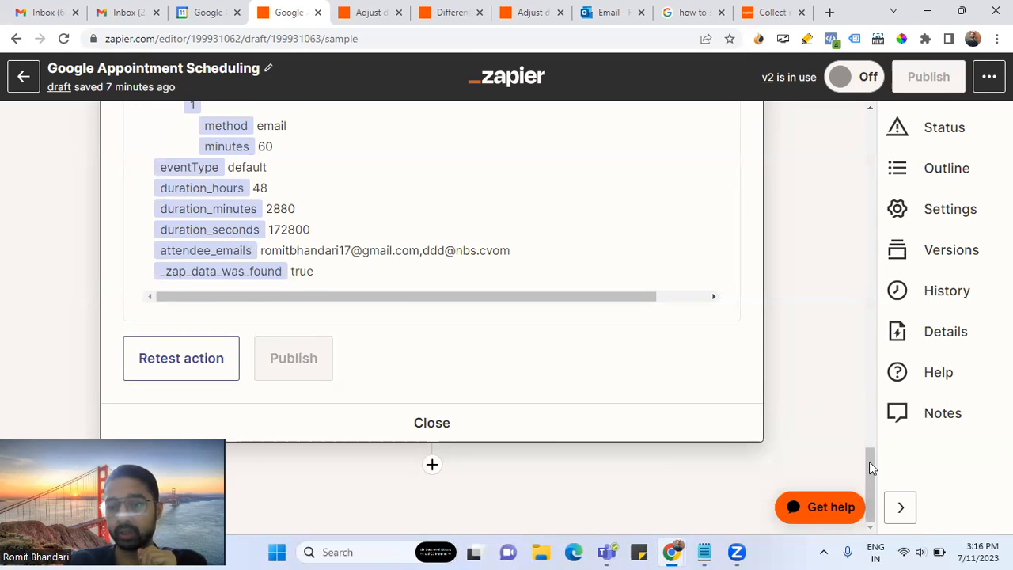
left_click(928, 13)
left_click(928, 12)
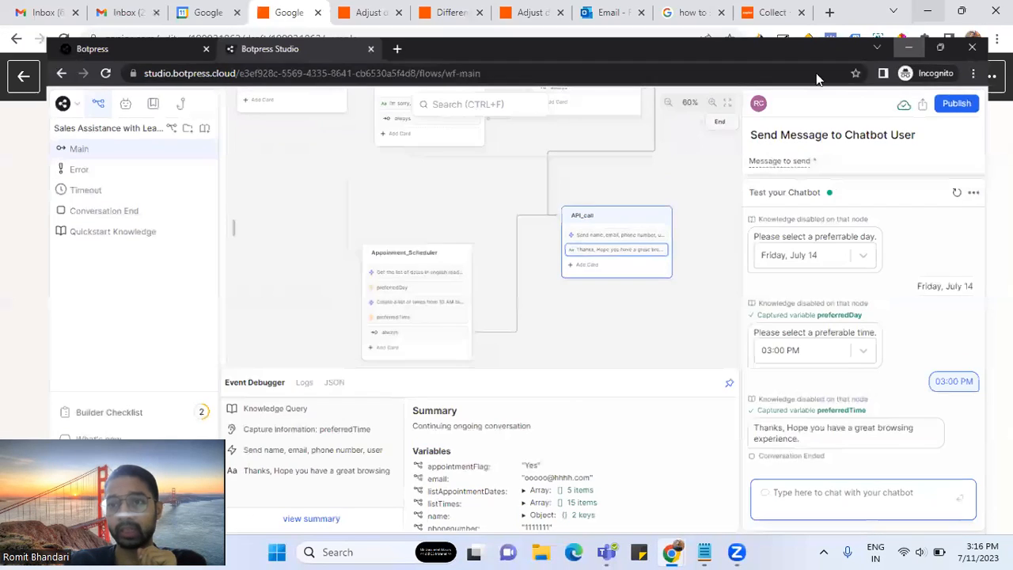
left_click(193, 356)
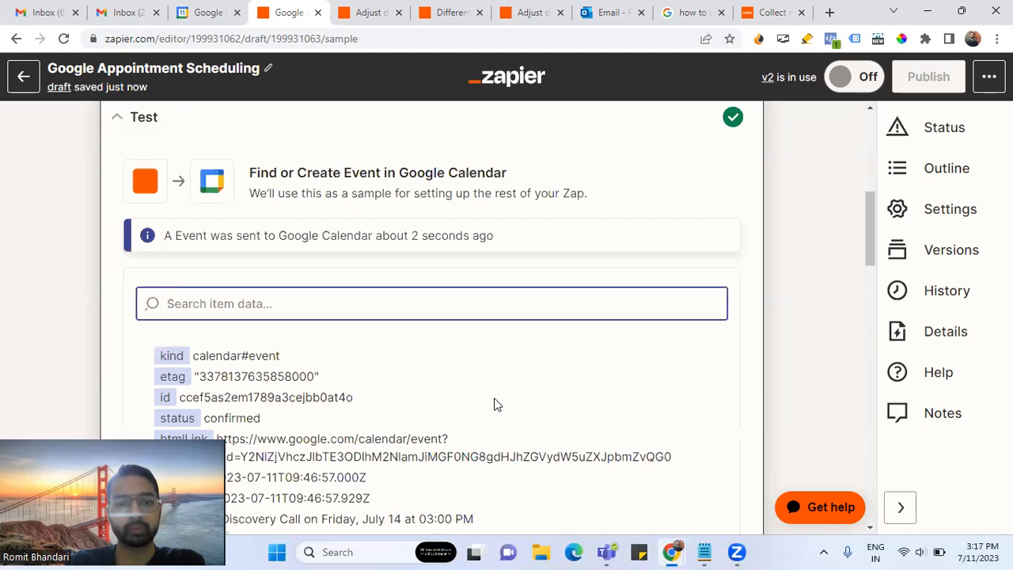
- Check the test output's _zap_data_was_found value of false
scroll(494, 404, "down", 10)
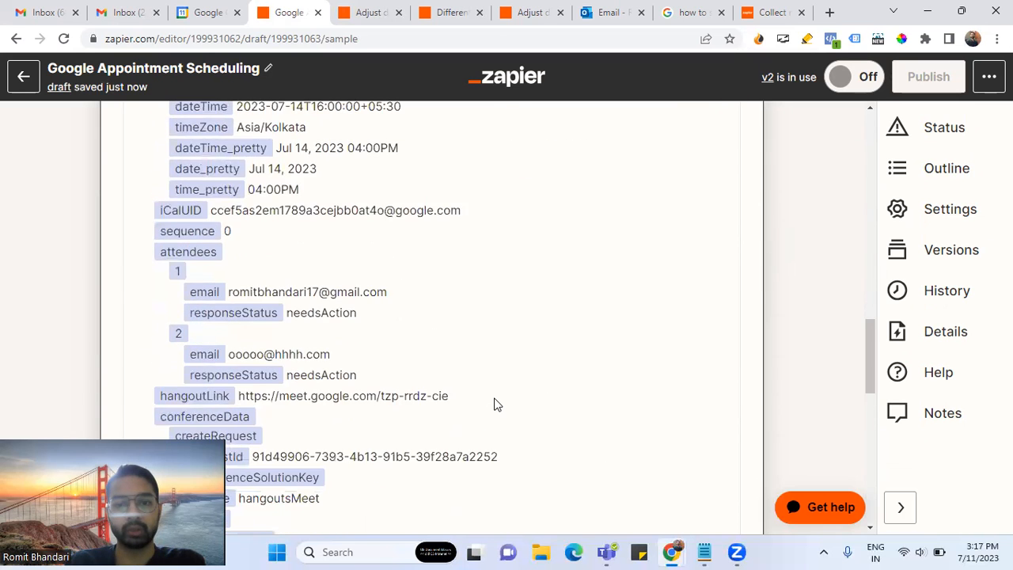
scroll(494, 404, "down", 8)
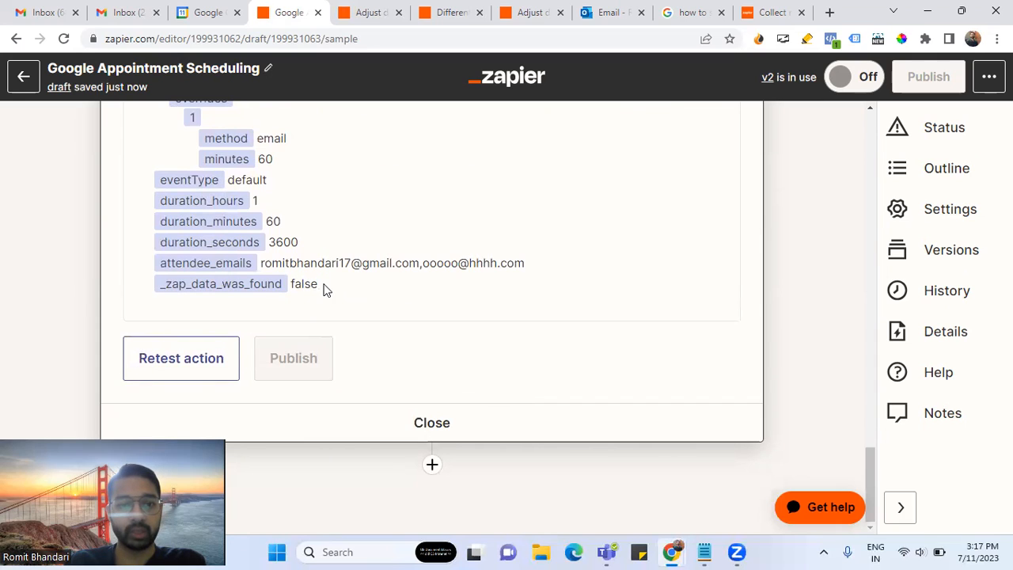
left_click_drag(323, 290, 160, 283)
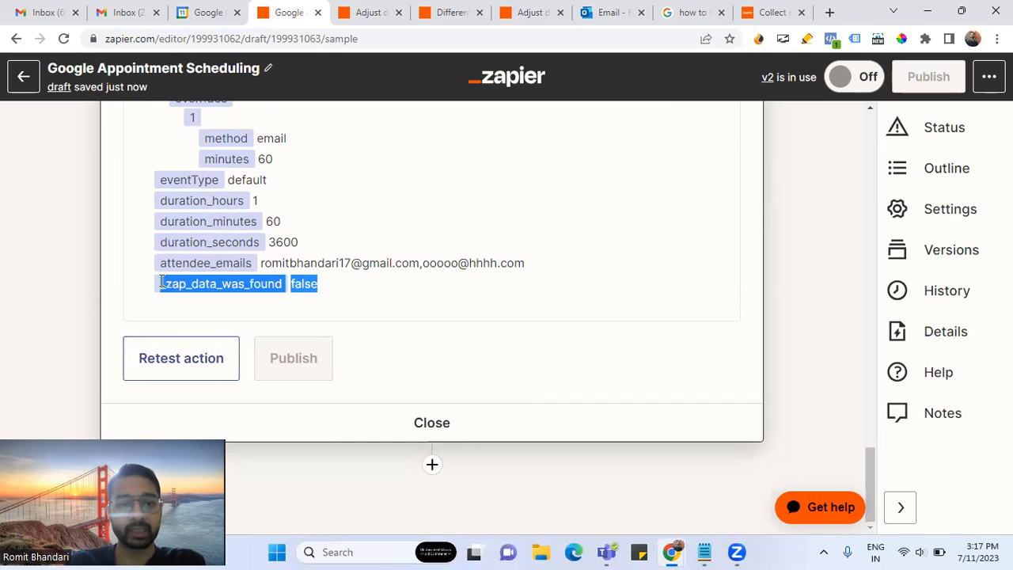
double_click(204, 283)
left_click_drag(322, 284, 291, 287)
left_click(261, 283)
double_click(261, 283)
left_click(364, 294)
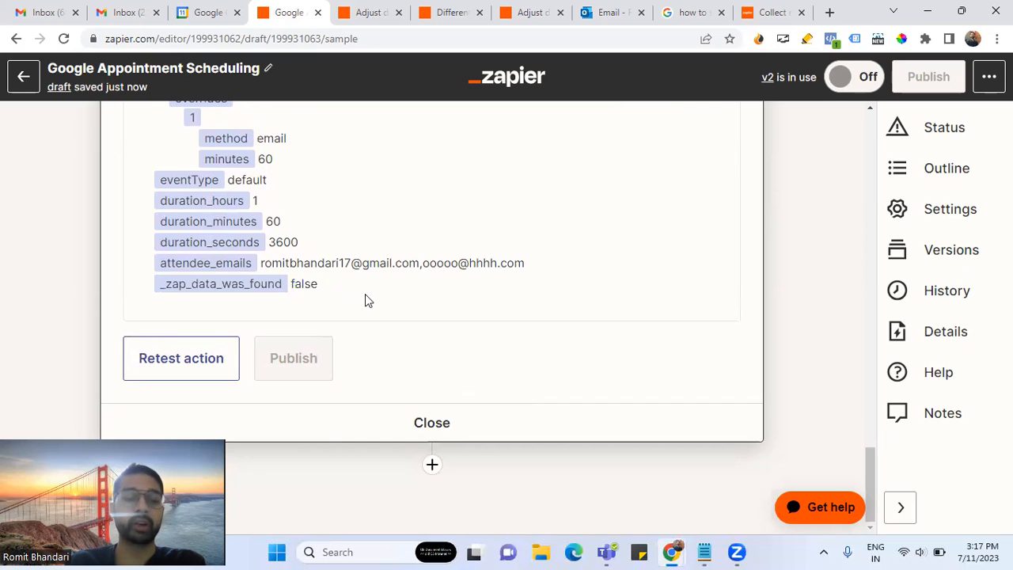
- Review the Discovery Call event summary, then go to the Gmail inbox
scroll(407, 310, "up", 10)
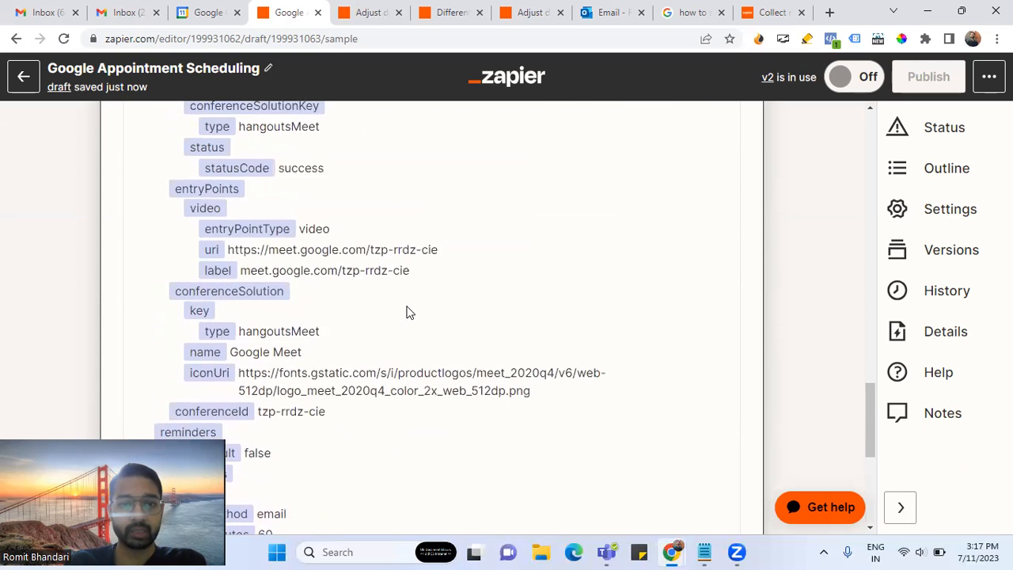
scroll(407, 310, "up", 4)
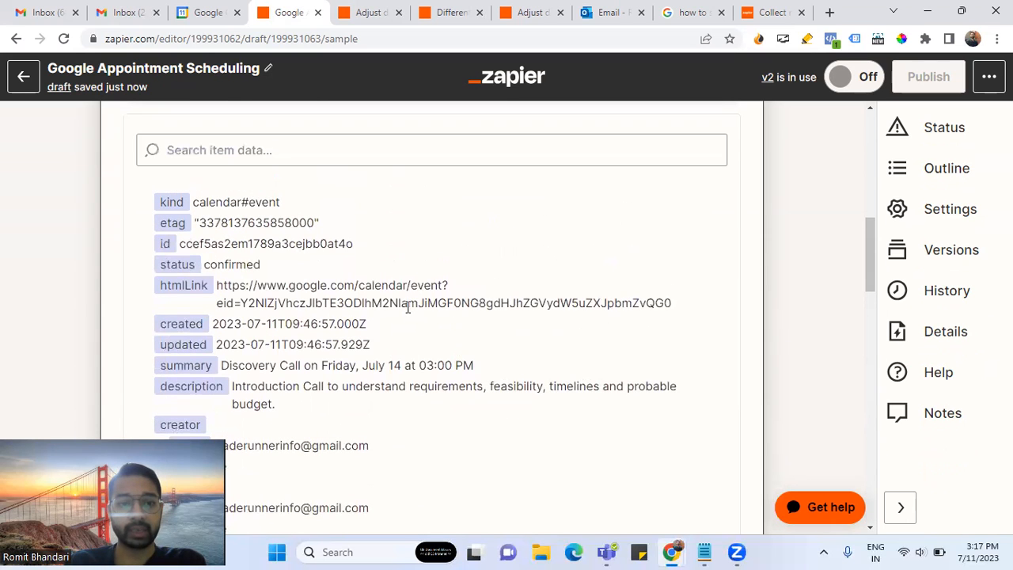
scroll(407, 308, "down", 1)
left_click_drag(222, 291, 486, 294)
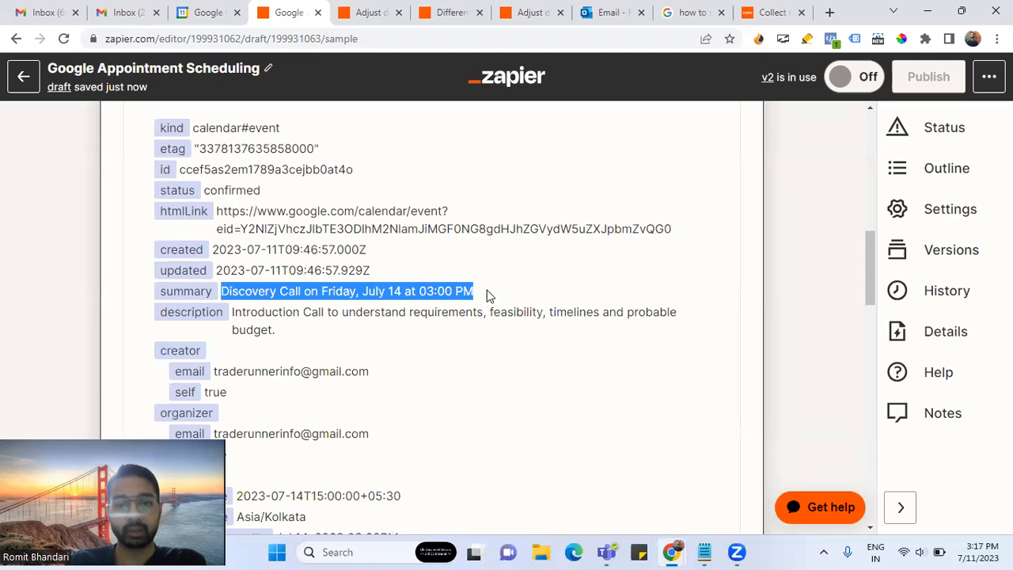
left_click(370, 335)
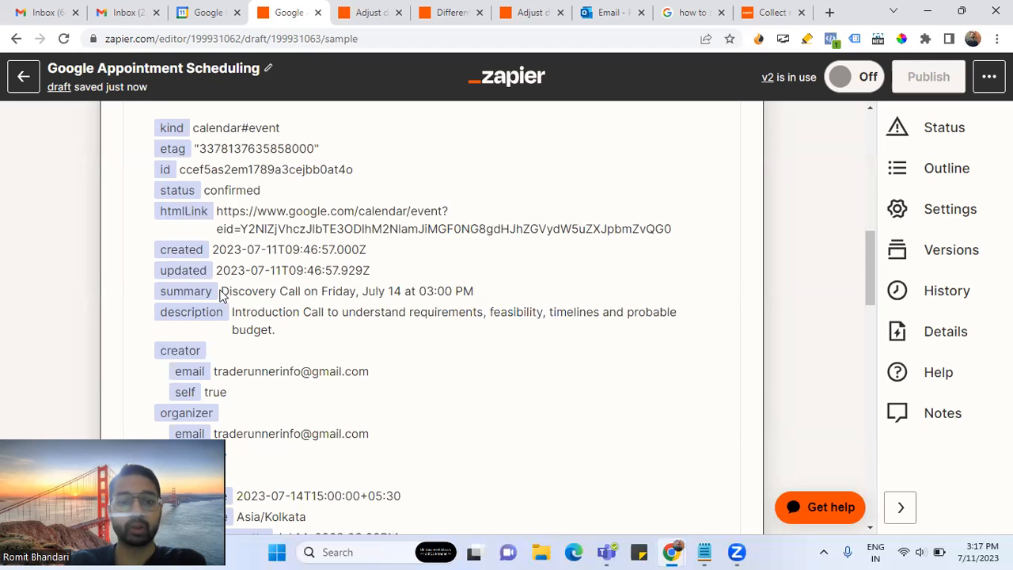
left_click_drag(222, 291, 486, 295)
left_click(419, 348)
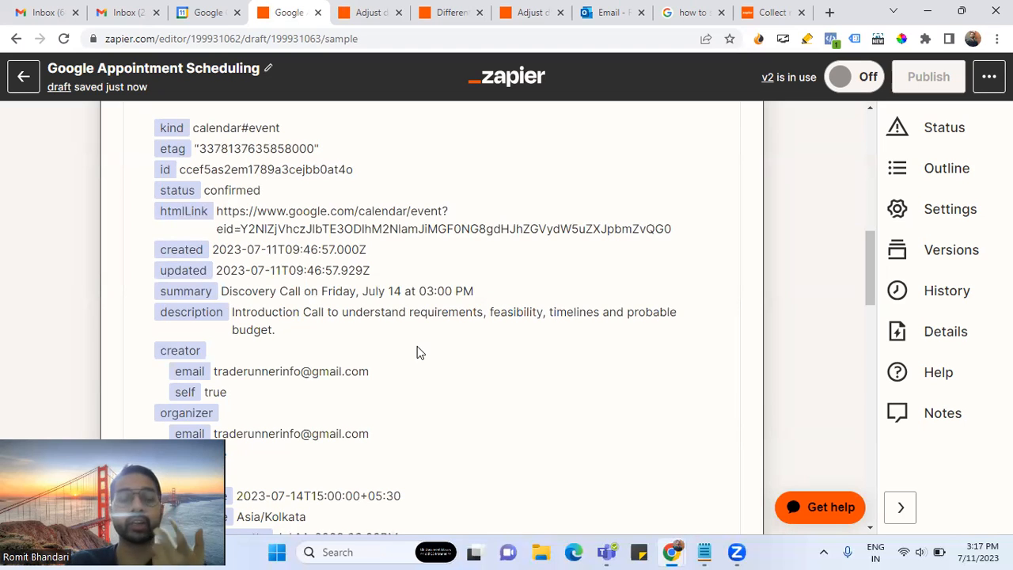
left_click(47, 14)
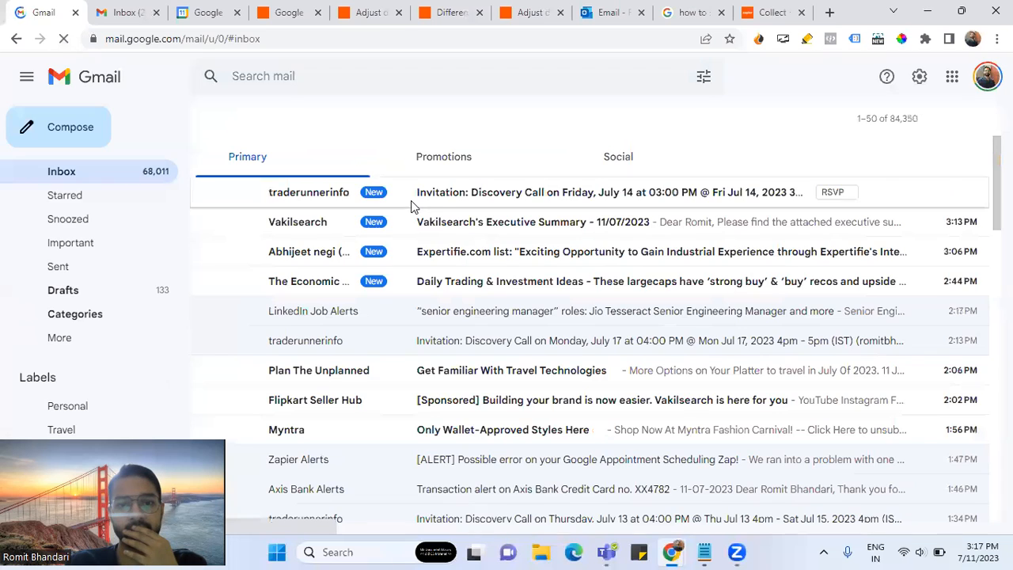
- Open the 'Invitation: Discovery Call' email and check its Friday Jul 14 guest details
left_click(421, 194)
scroll(409, 332, "down", 3)
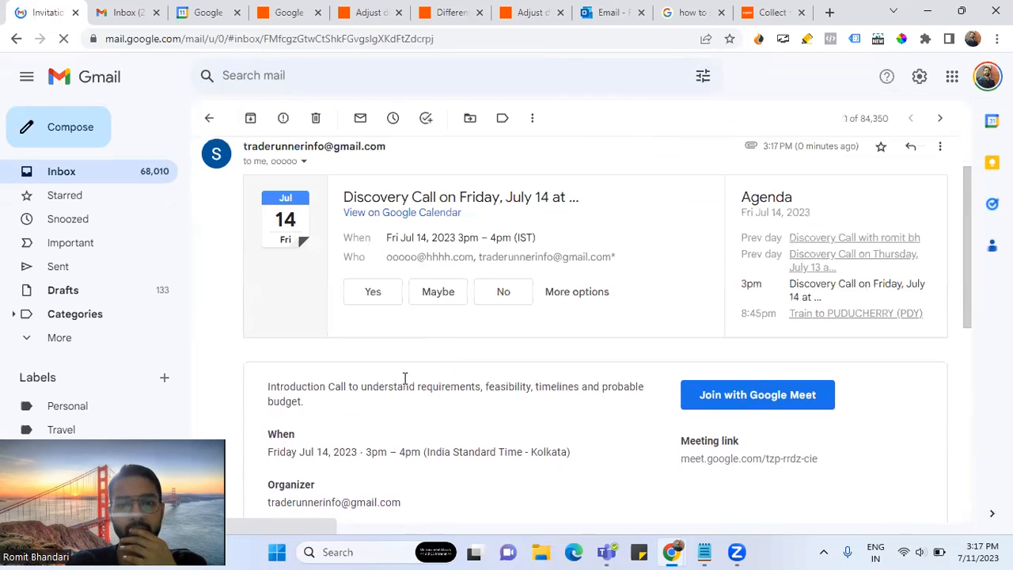
scroll(419, 355, "down", 4)
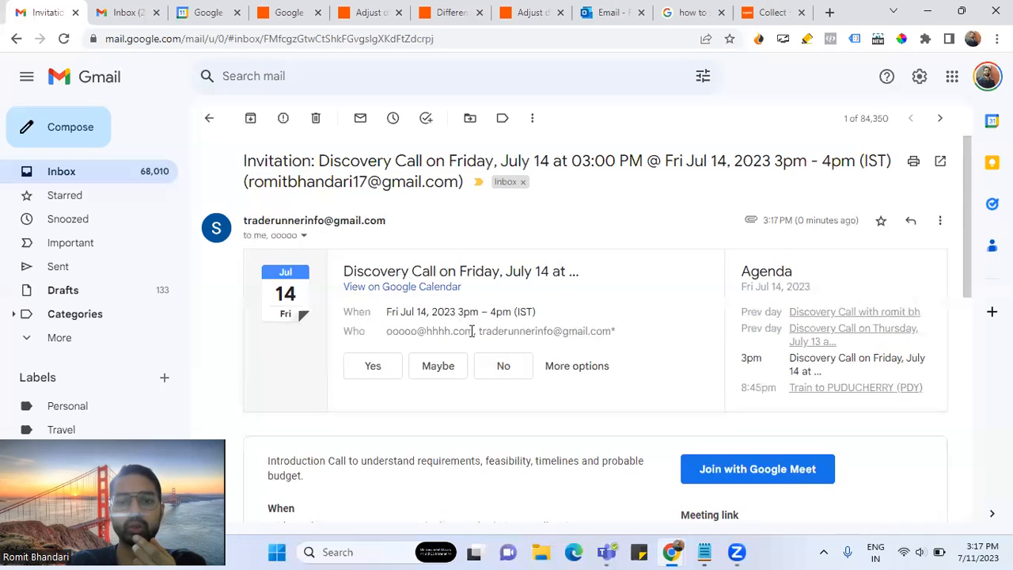
left_click_drag(472, 331, 386, 331)
left_click(441, 216)
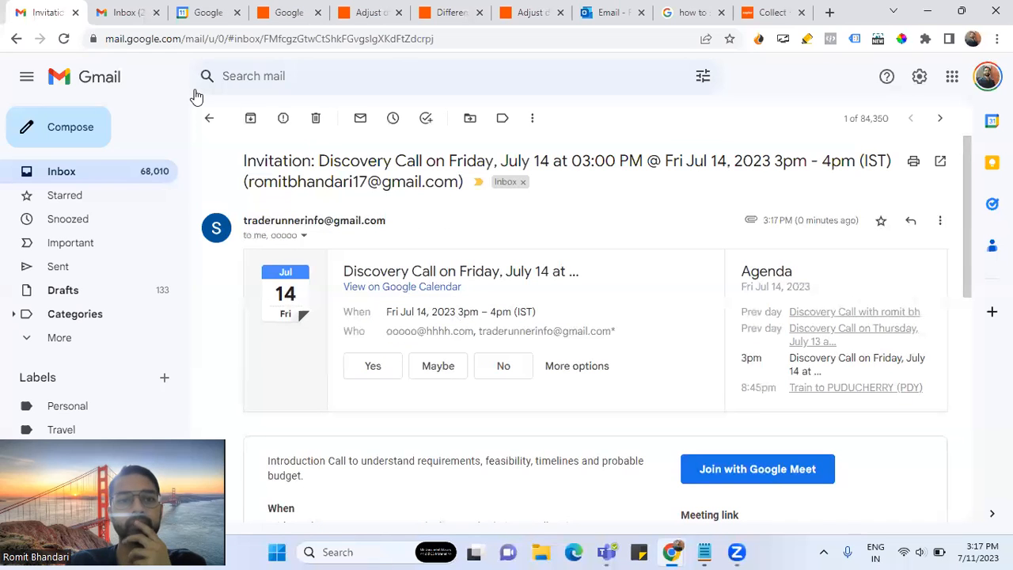
left_click(290, 17)
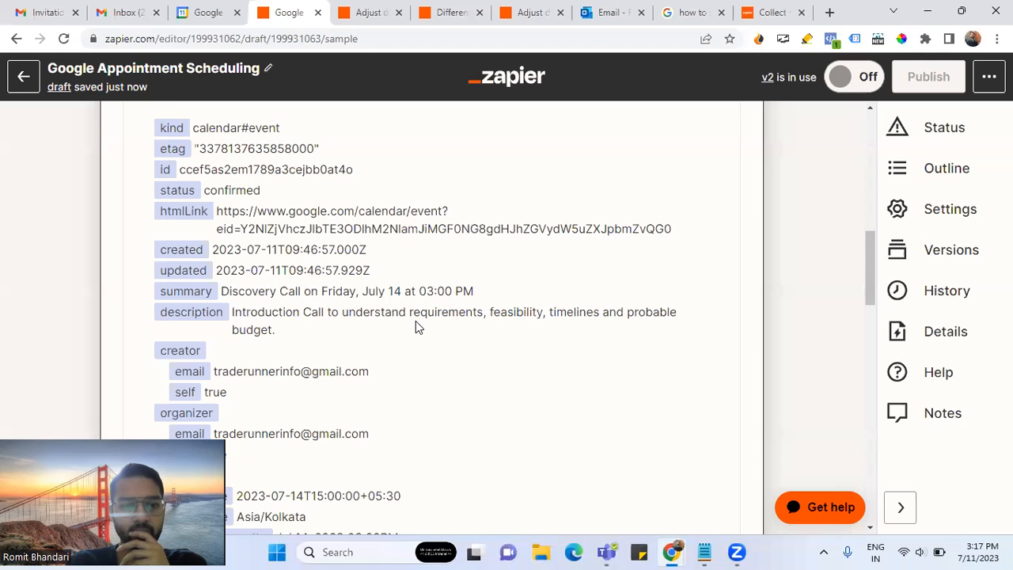
scroll(415, 320, "down", 10)
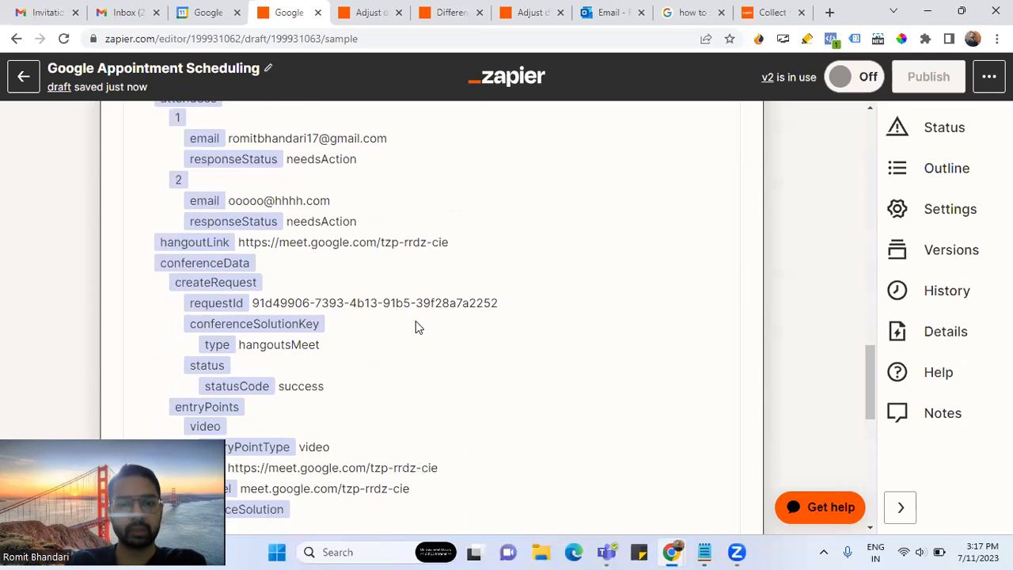
scroll(415, 327, "down", 3)
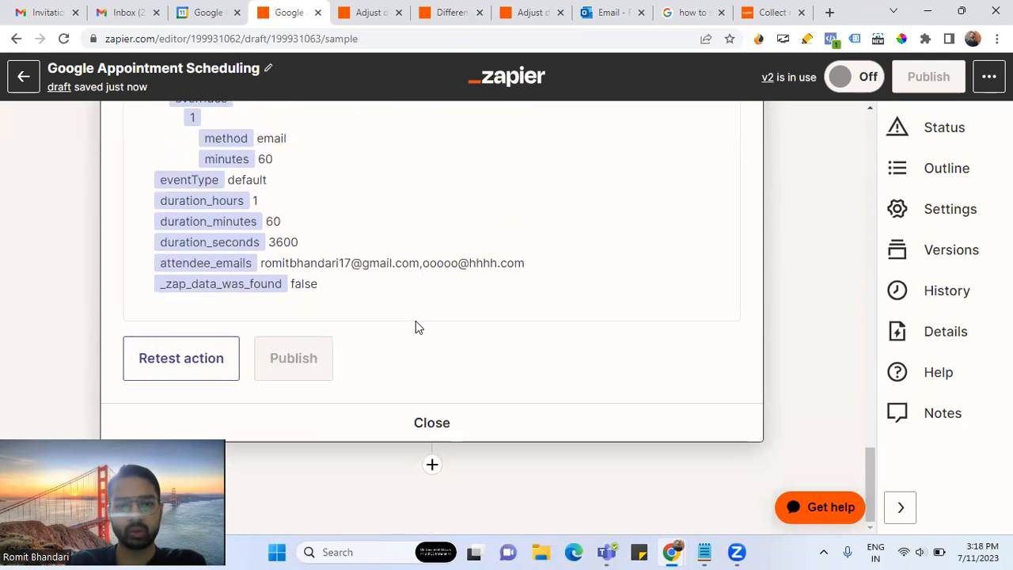
scroll(416, 321, "up", 5)
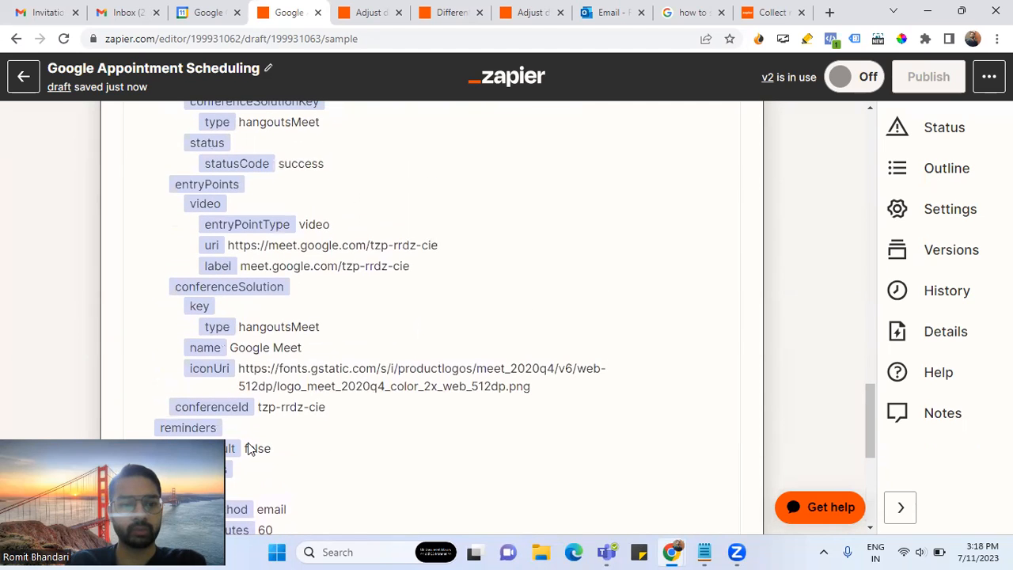
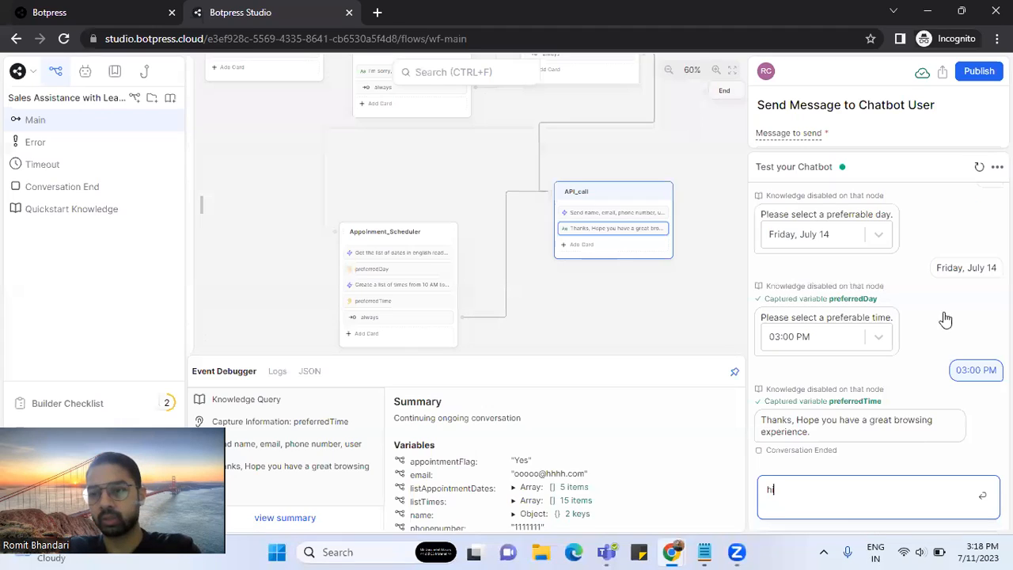
- Restart the test chat, greet the bot with 'hi', and give it a test name and email address
left_click(979, 167)
key("Return")
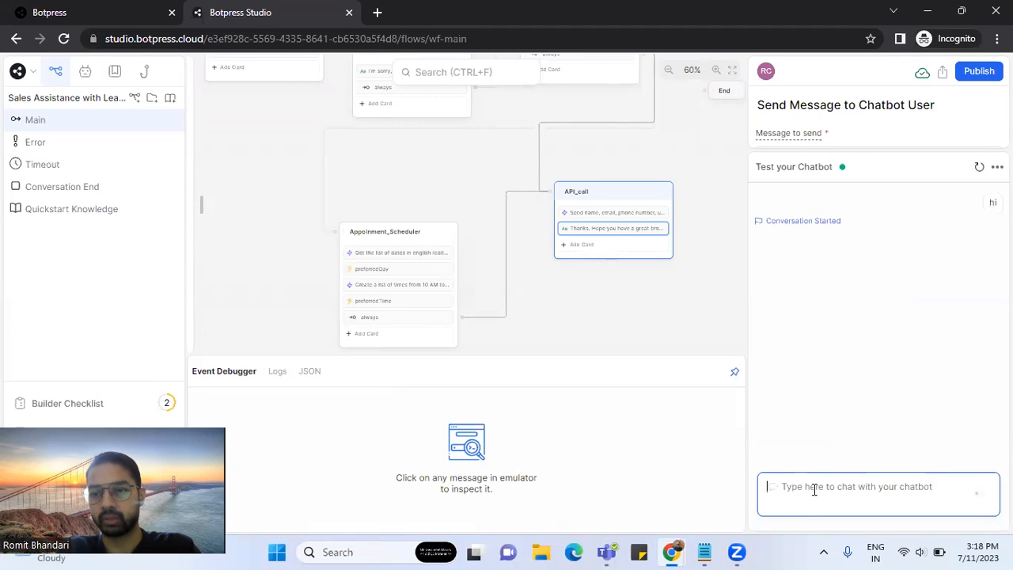
type("fgfgfg ggg")
key("Return")
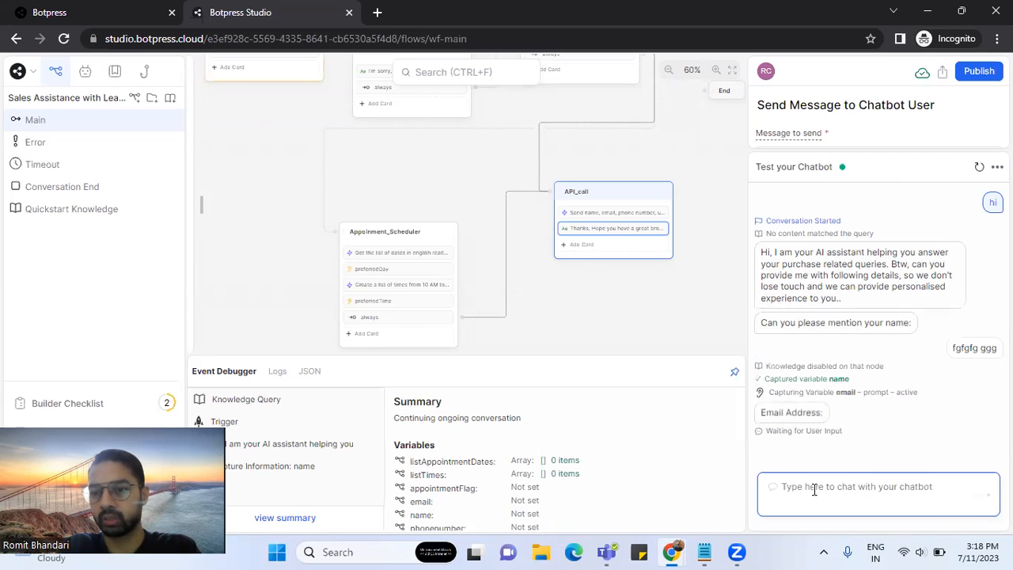
type("dfdfdf@")
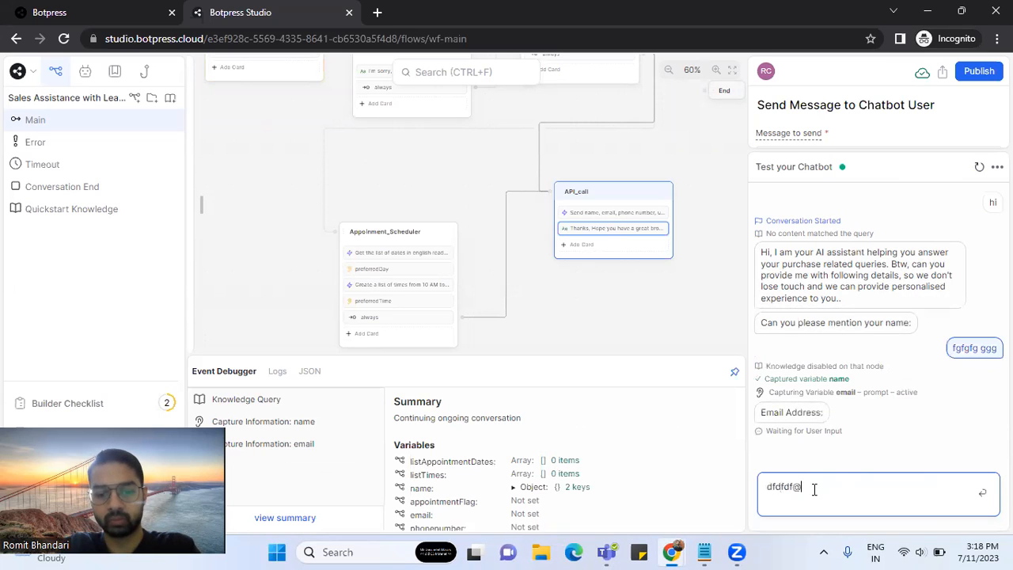
type("bcd.com")
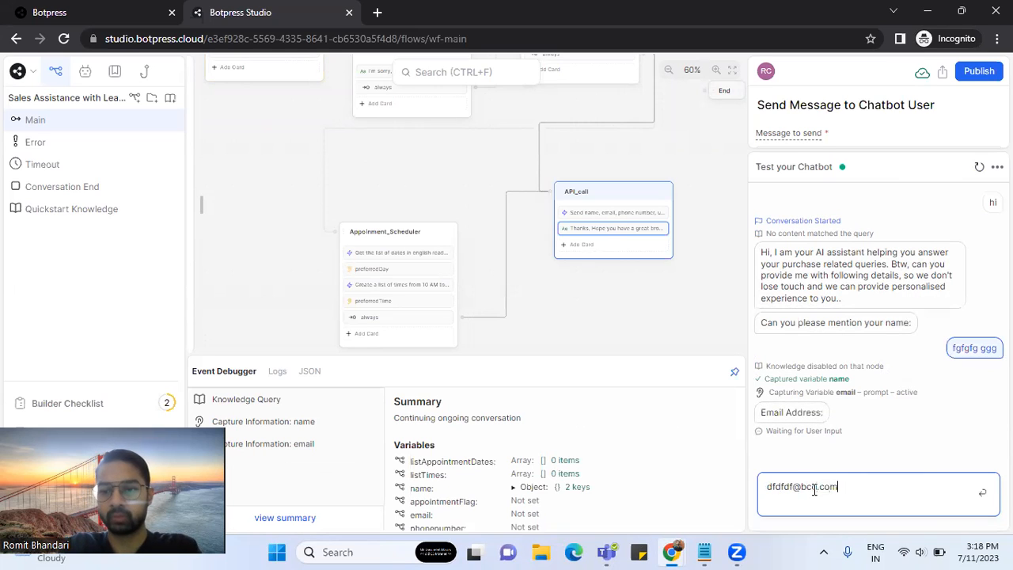
key("Return")
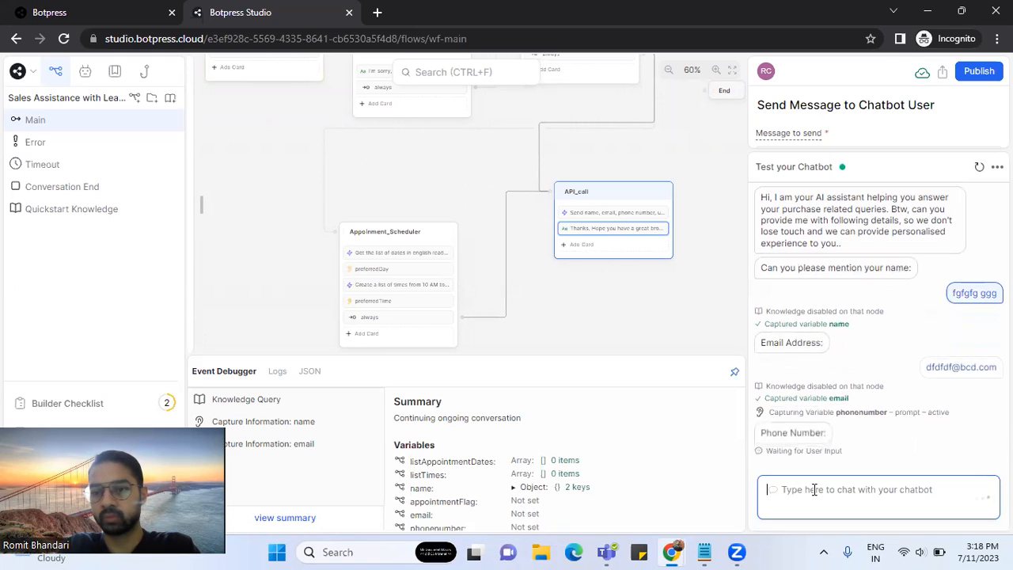
- Give the bot a test phone number and the question 'fgfgfg', then decline further questions
type("454545")
key("Return")
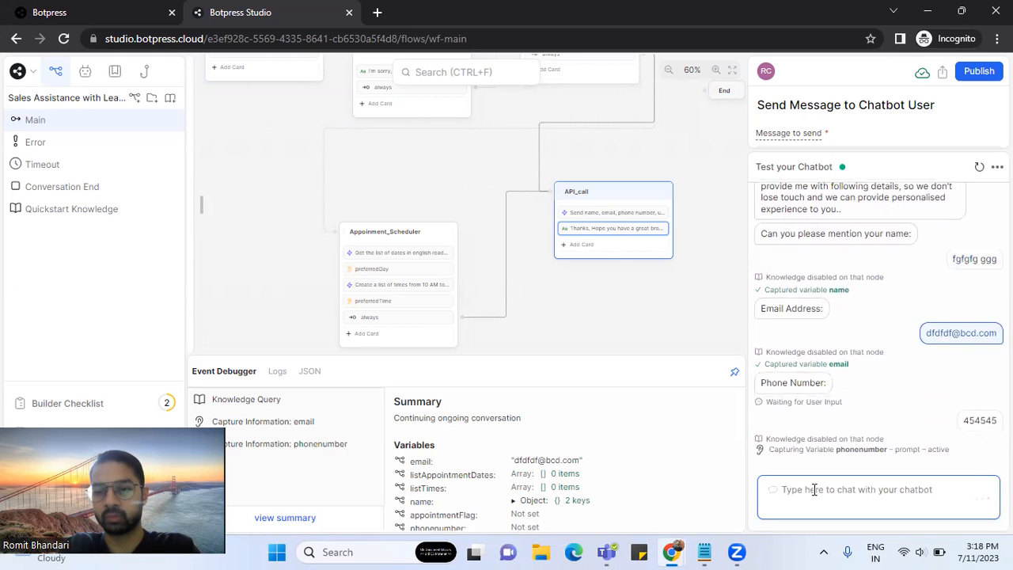
type("fgfgfg")
key("Return")
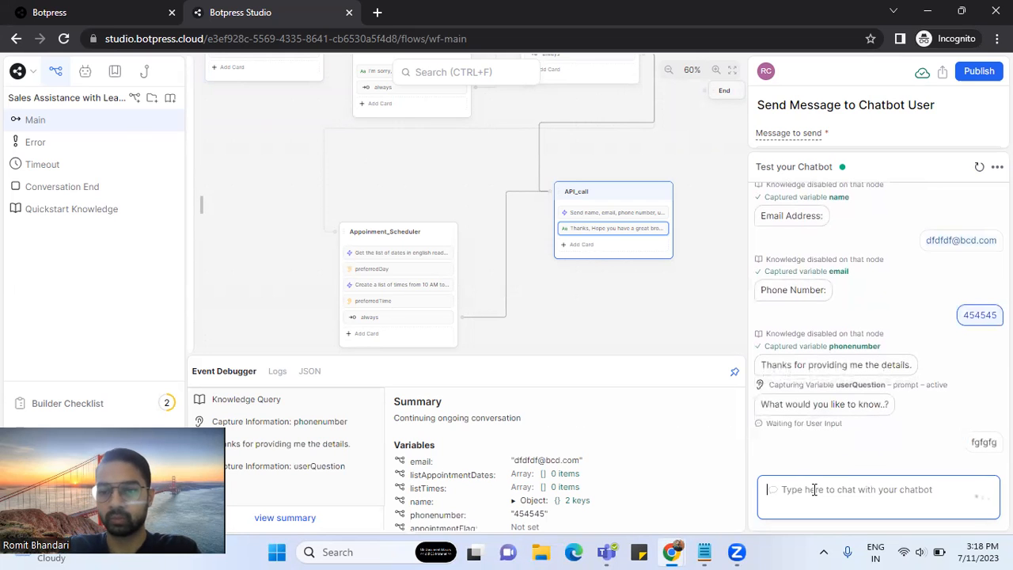
left_click(795, 424)
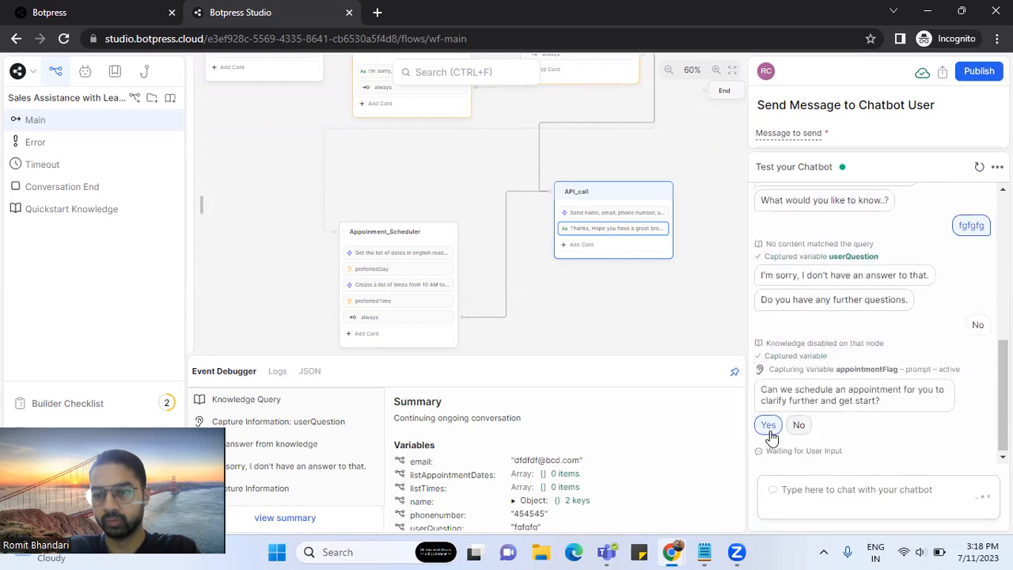
- Accept the appointment offer and book Friday, July 14 at 03:00 PM
left_click(770, 431)
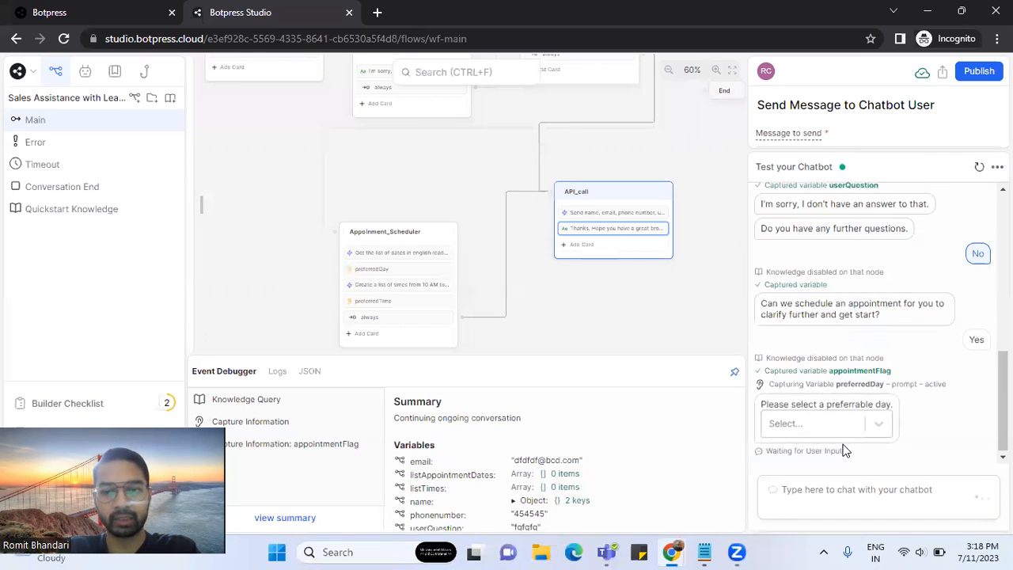
left_click(831, 422)
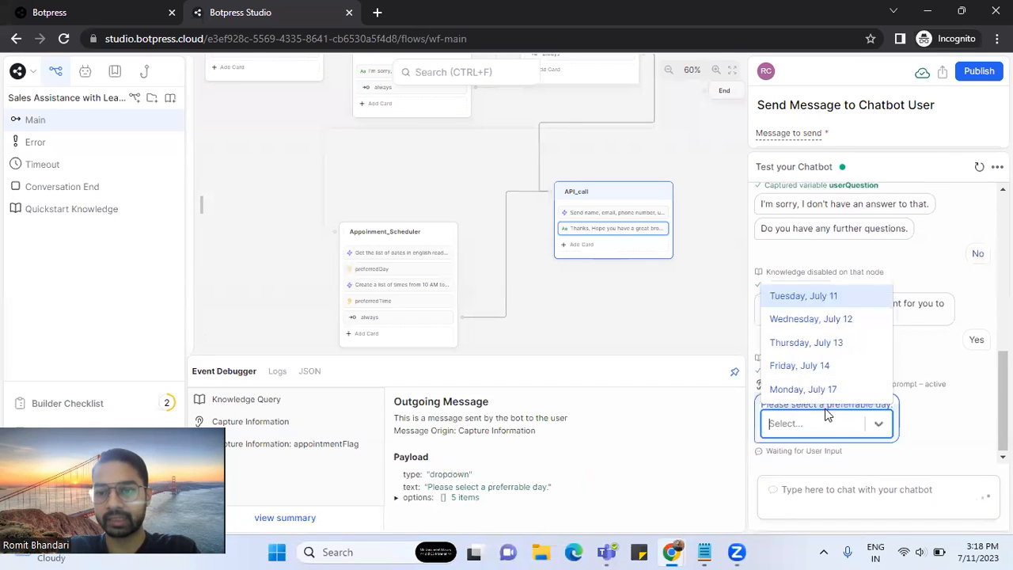
left_click(826, 366)
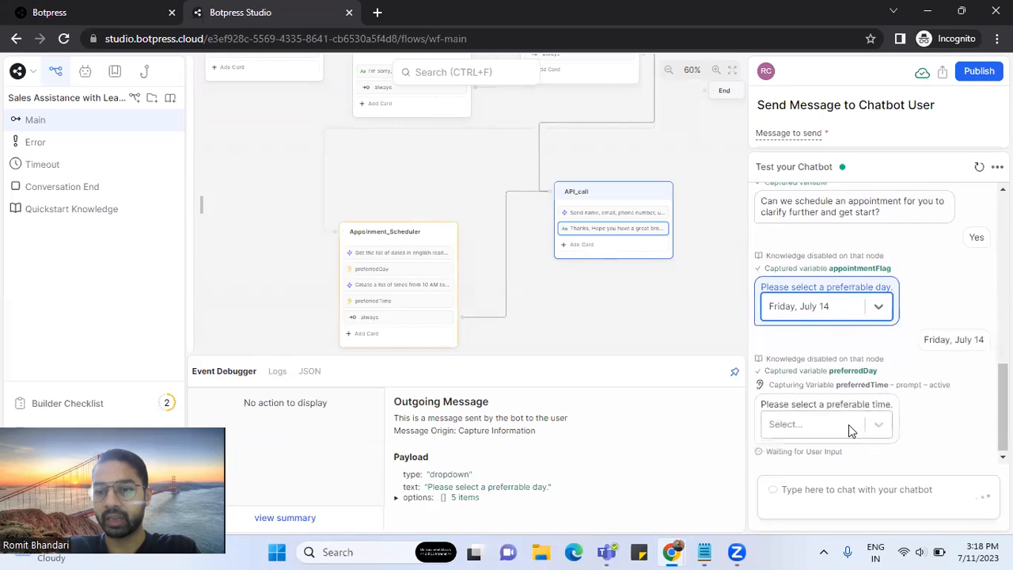
left_click(848, 424)
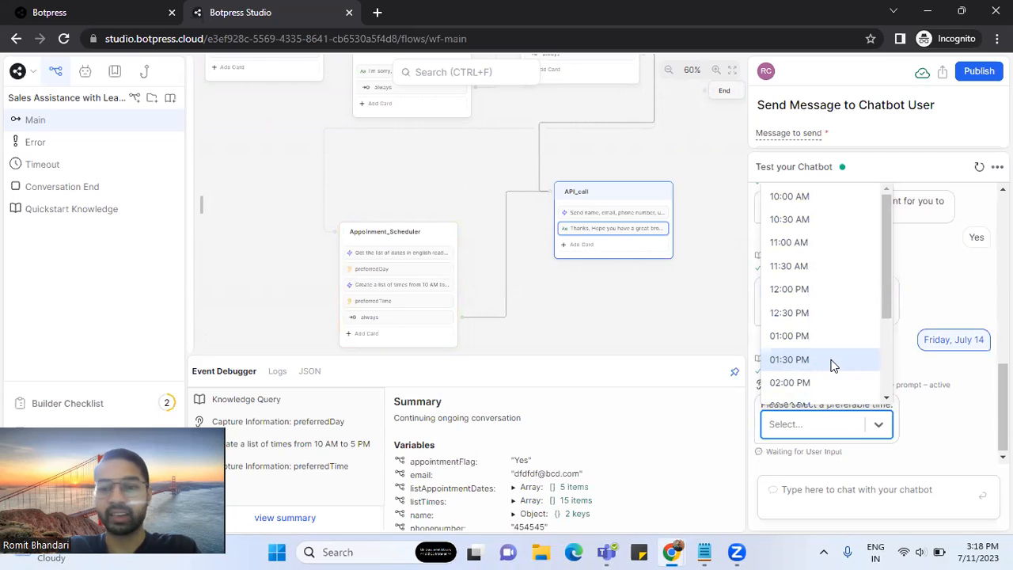
scroll(832, 364, "down", 2)
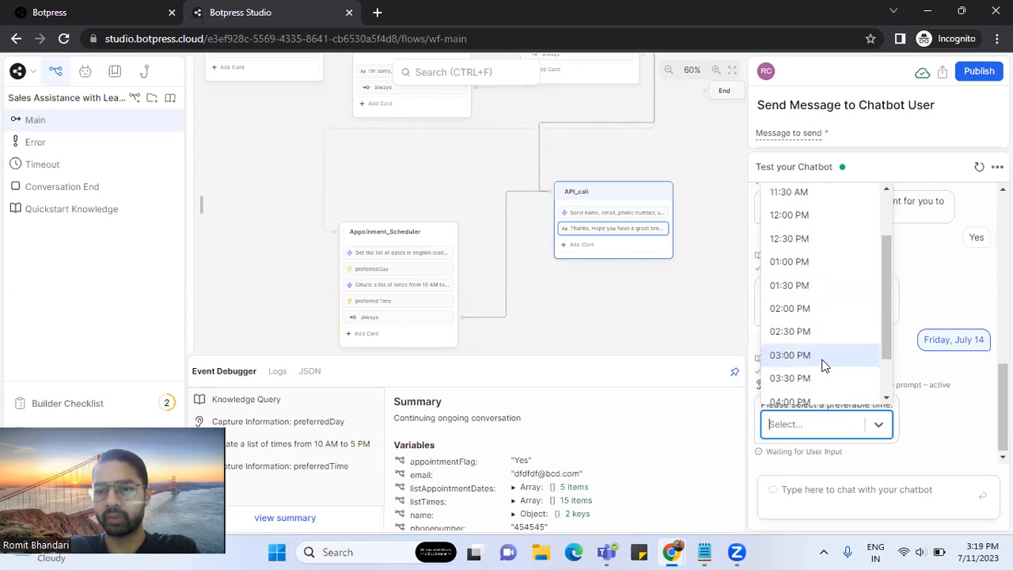
left_click(825, 366)
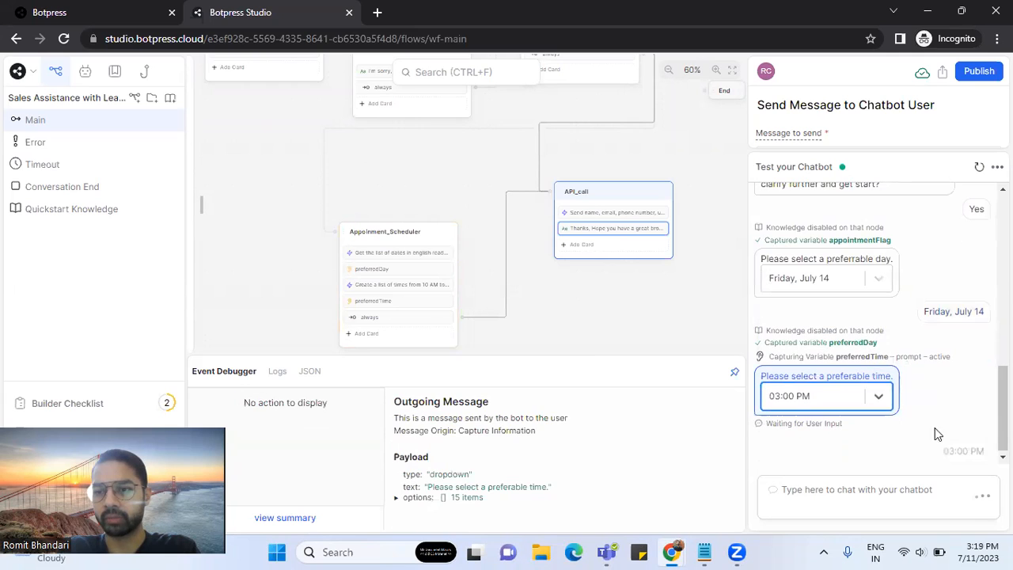
left_click(864, 494)
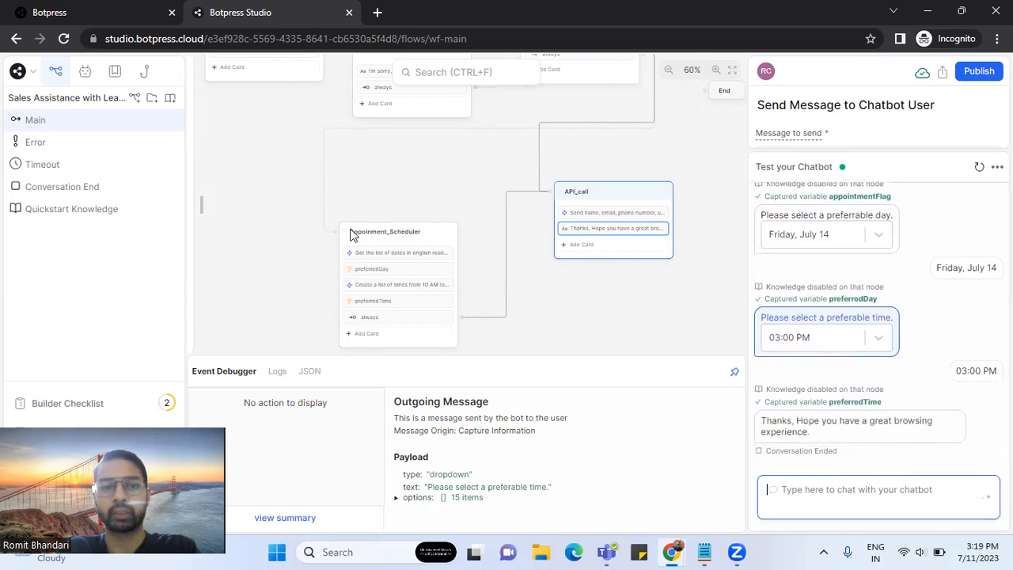
key("alt+Tab")
- Expand the Catch Hook trigger's test section and fetch the newest webhook requests
left_click(375, 179)
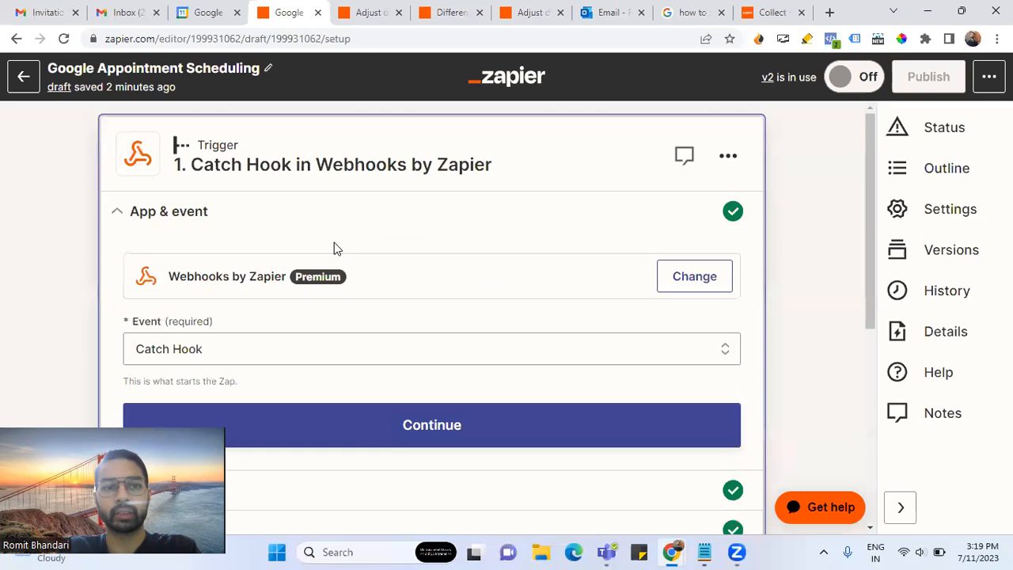
scroll(334, 243, "down", 5)
scroll(284, 294, "up", 2)
left_click(255, 301)
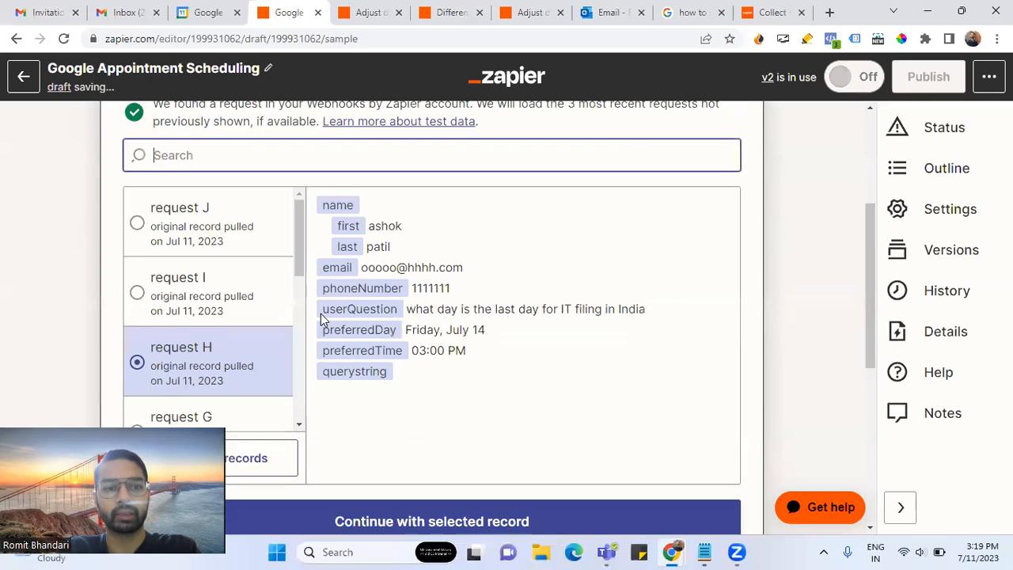
scroll(271, 340, "down", 2)
left_click(269, 320)
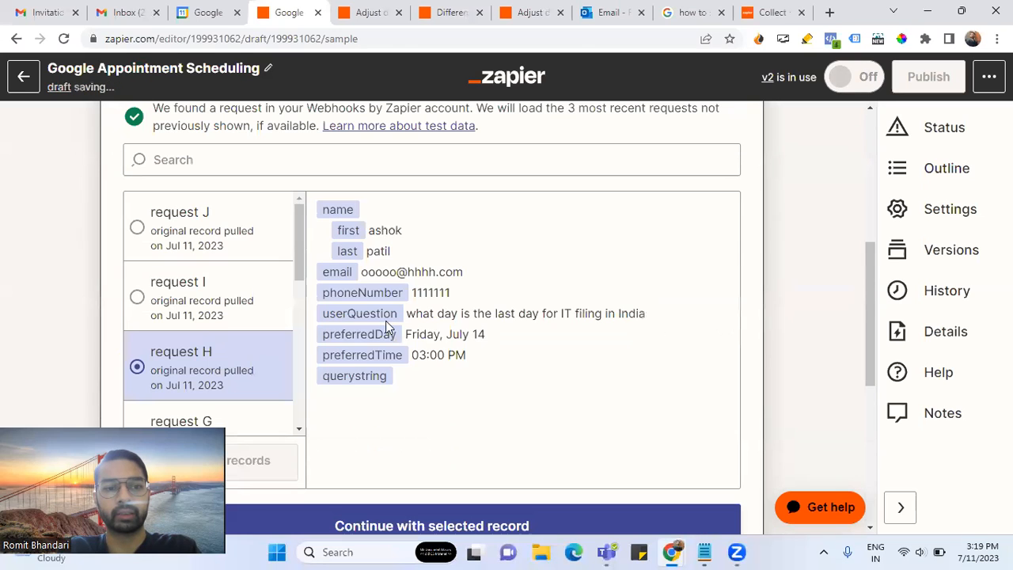
- Compare requests J, I and H, then continue the test with request J (Friday, July 14, 03:00 PM)
left_click(205, 235)
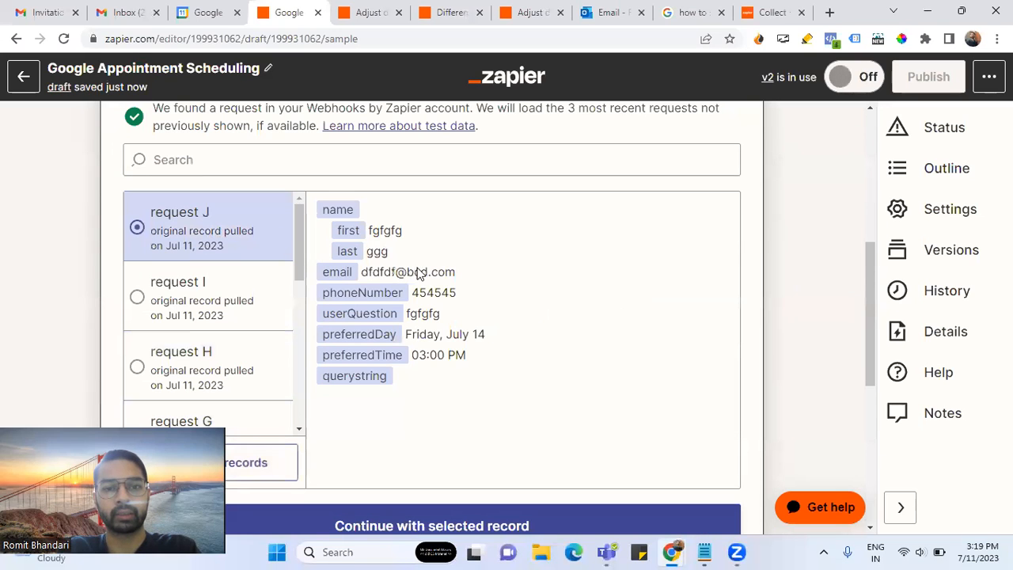
left_click(239, 307)
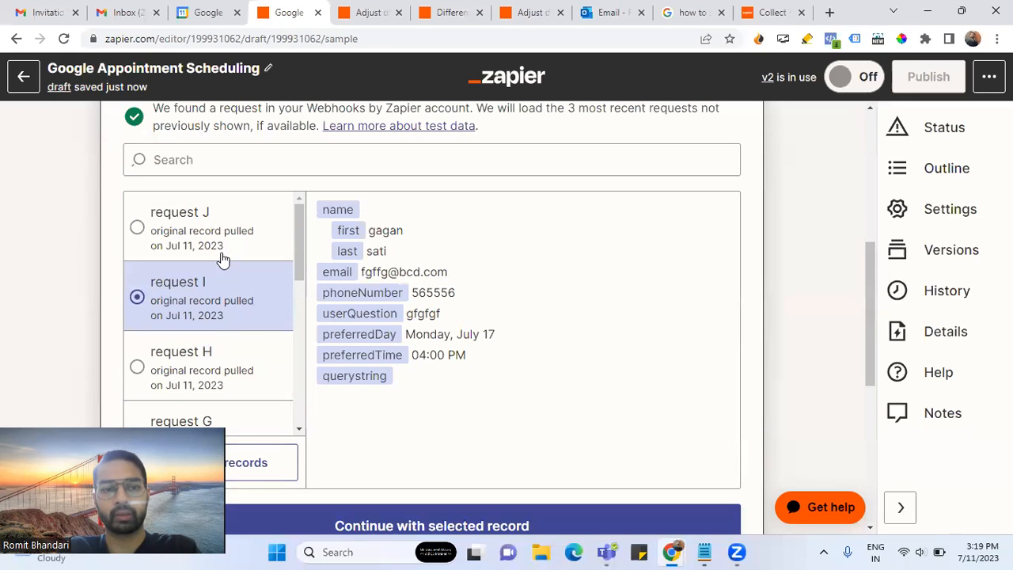
left_click(198, 354)
scroll(217, 324, "down", 1)
scroll(222, 309, "up", 1)
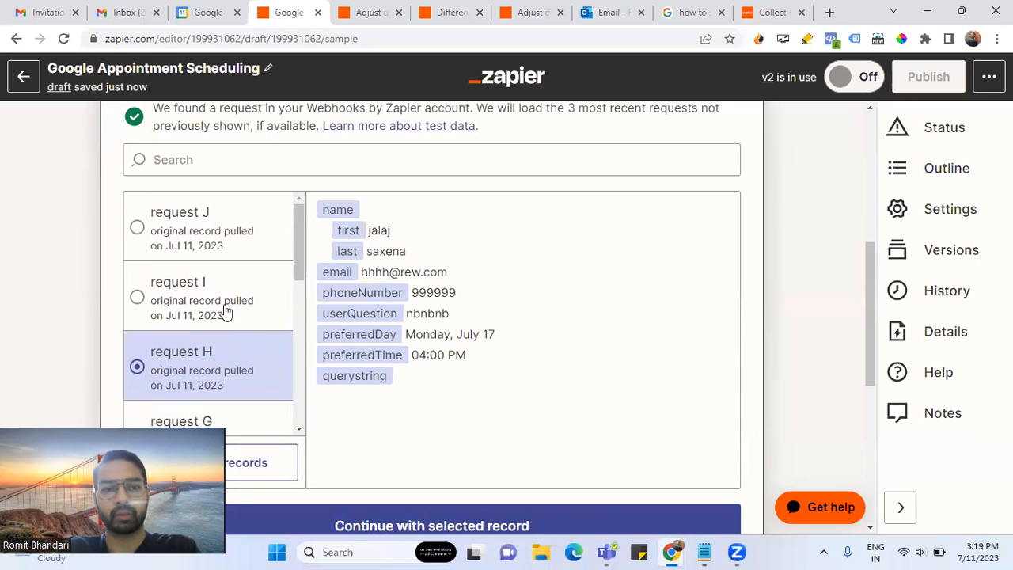
left_click(224, 311)
left_click(224, 244)
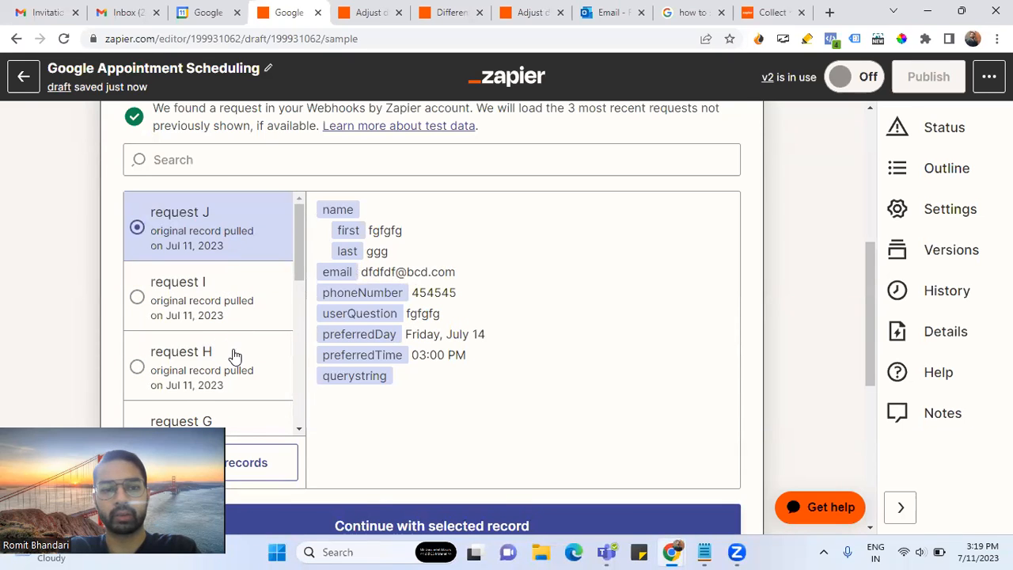
scroll(231, 355, "down", 5)
scroll(229, 356, "up", 2)
scroll(231, 357, "up", 3)
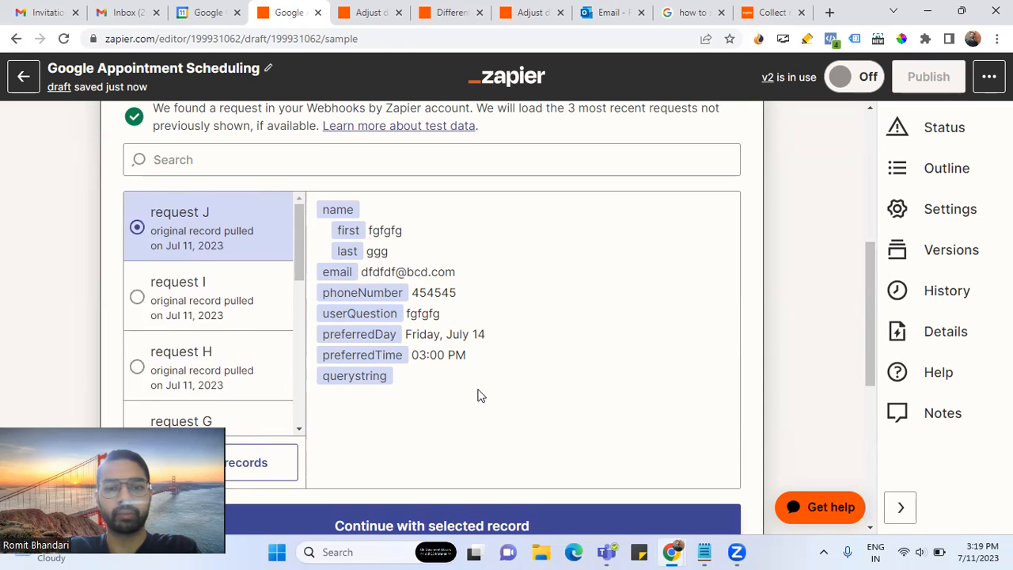
scroll(477, 396, "down", 2)
scroll(463, 264, "up", 2)
scroll(467, 293, "down", 2)
left_click(411, 372)
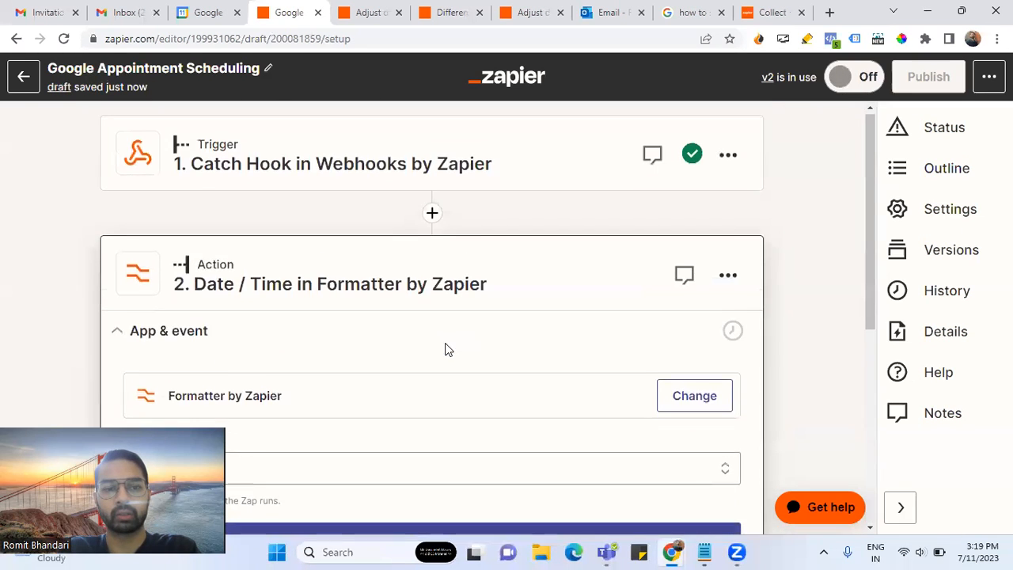
- Retest the Date / Time formatter, confirm its 2023-07-14T15:00:00+0530 output, and continue
scroll(445, 348, "down", 3)
scroll(273, 403, "down", 1)
left_click(246, 289)
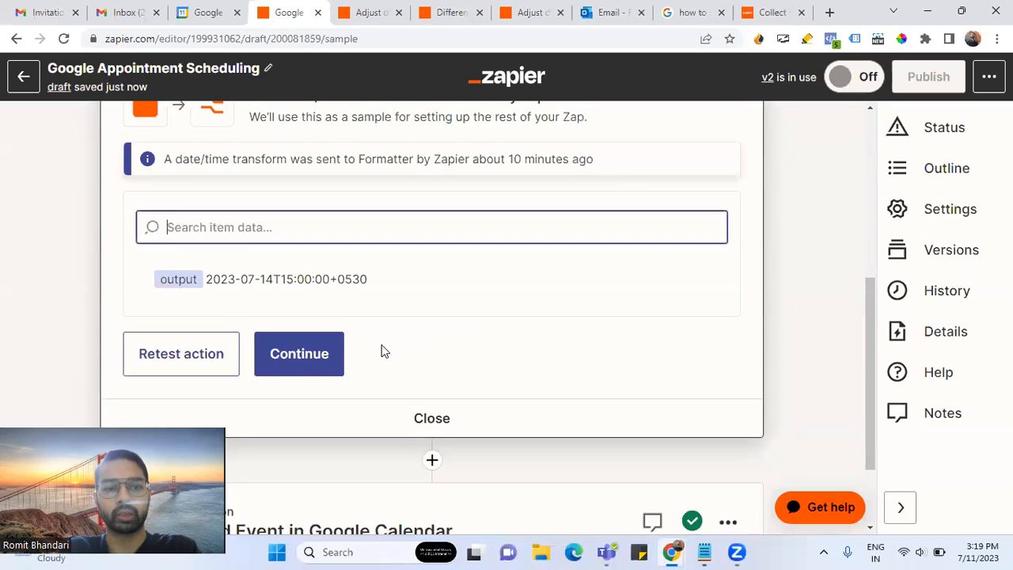
left_click(217, 294)
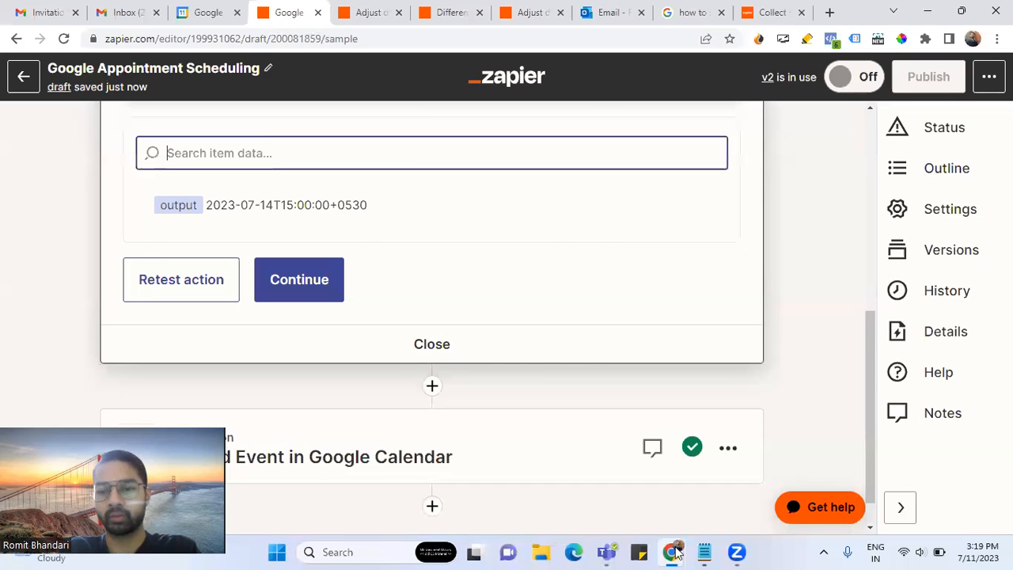
left_click(933, 21)
left_click(932, 14)
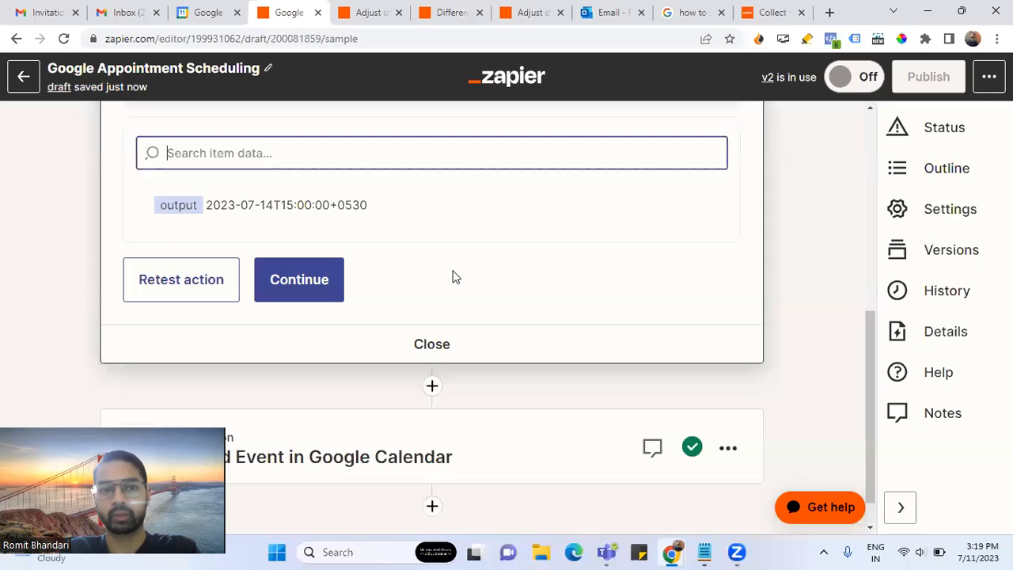
left_click(304, 290)
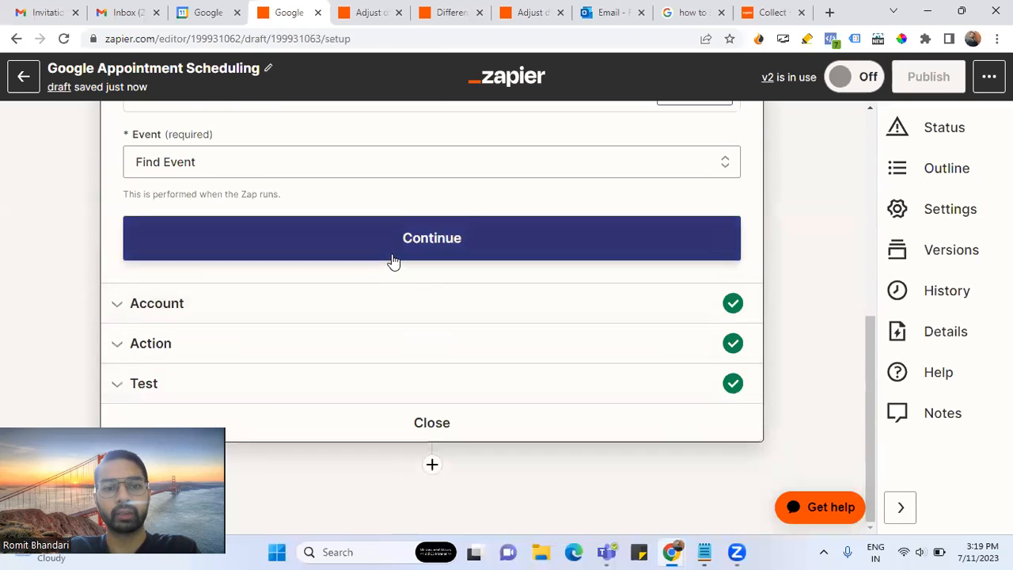
- Pass through the Account and Action settings of the find-or-create event step and retest it
left_click(390, 257)
left_click(170, 287)
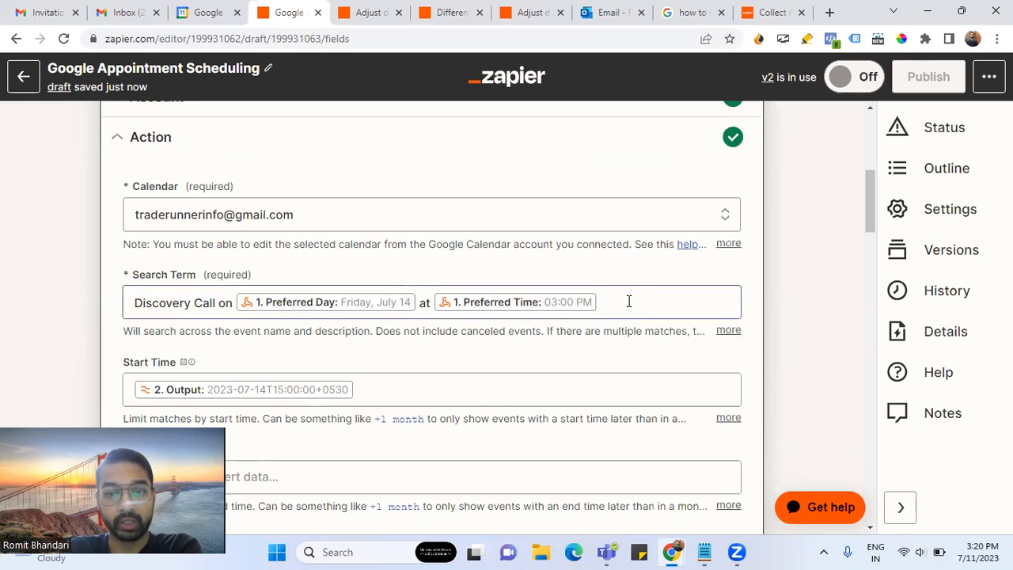
scroll(340, 357, "down", 5)
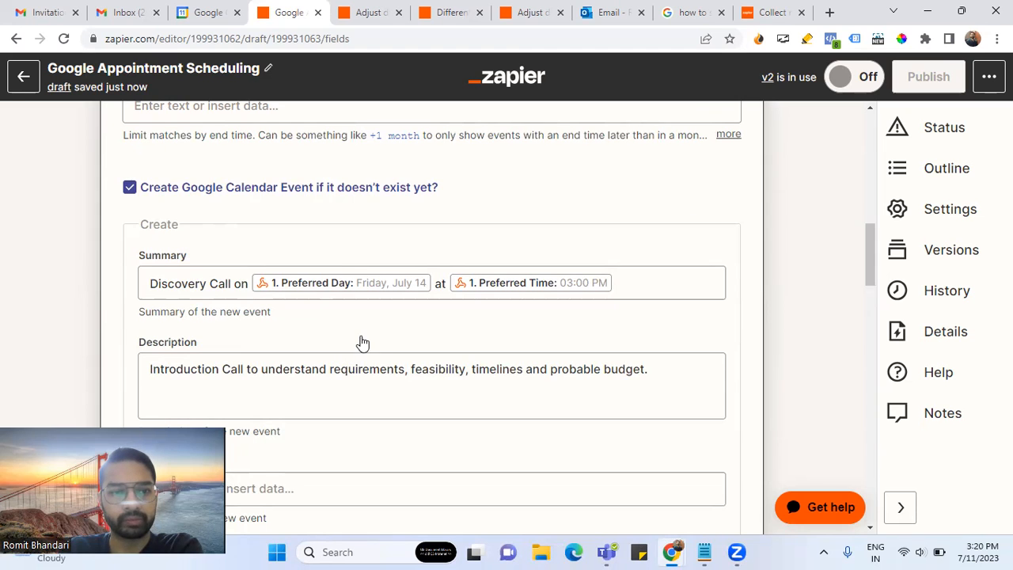
scroll(359, 342, "down", 4)
scroll(362, 342, "down", 15)
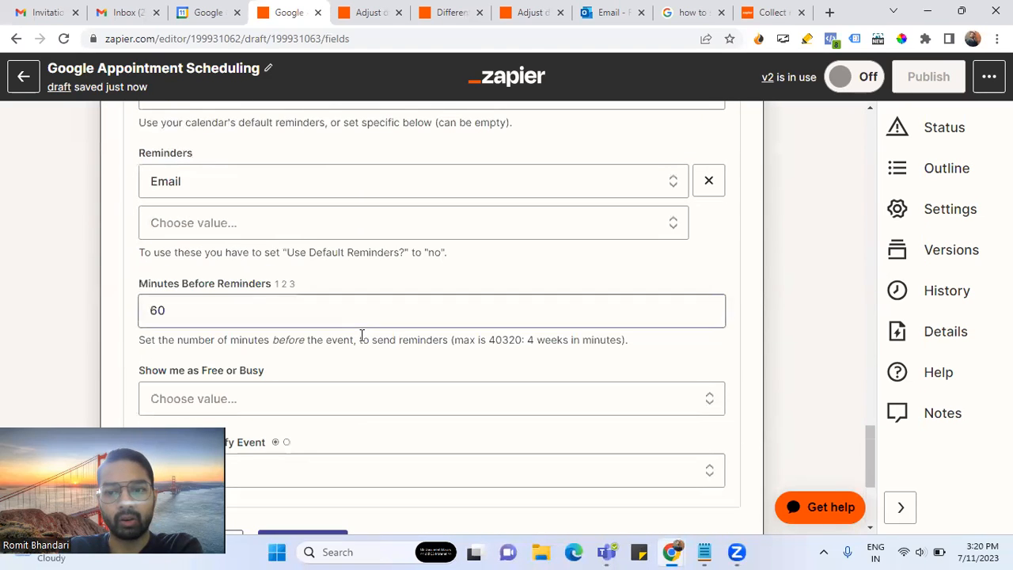
scroll(385, 343, "down", 5)
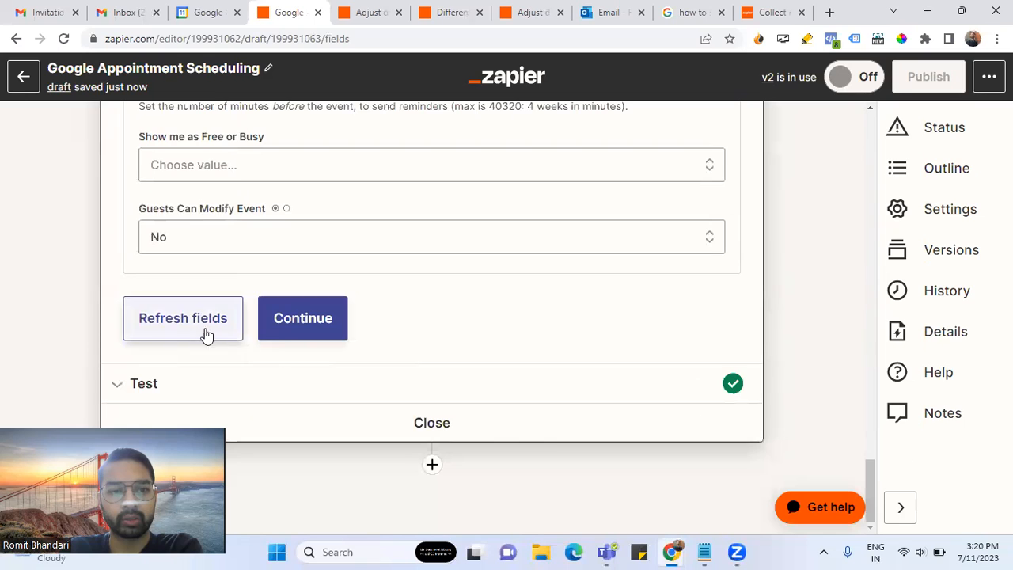
scroll(331, 383, "down", 20)
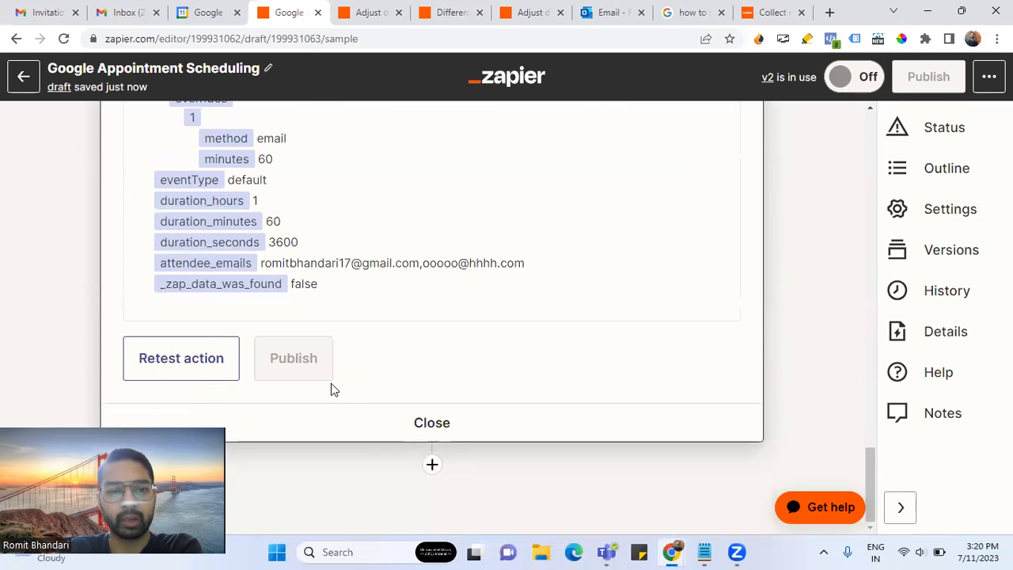
left_click(187, 361)
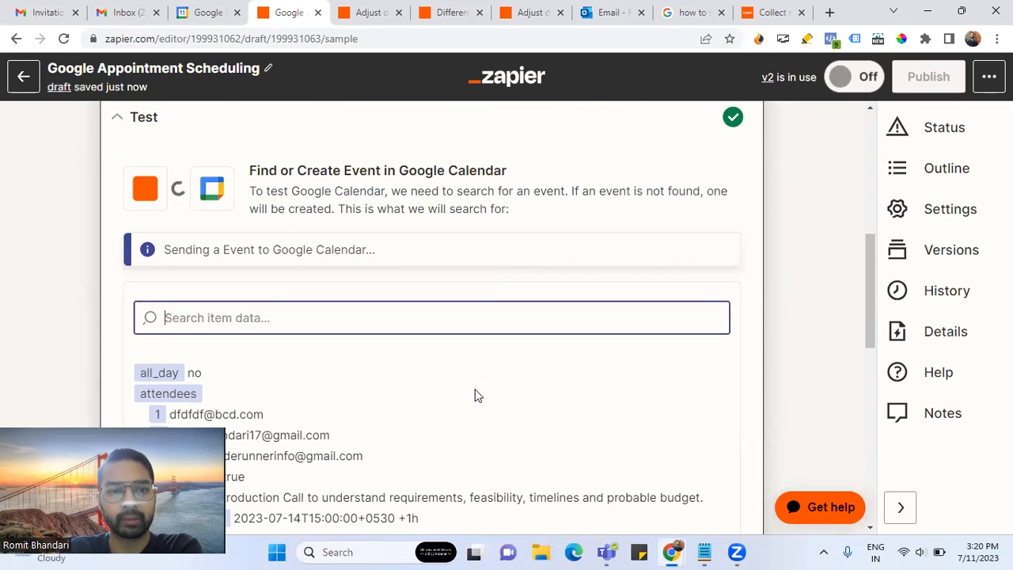
- Check the test returns the Jul 14, 2023 03:00PM event with _zap_data_was_found true
scroll(474, 395, "down", 3)
scroll(475, 396, "down", 15)
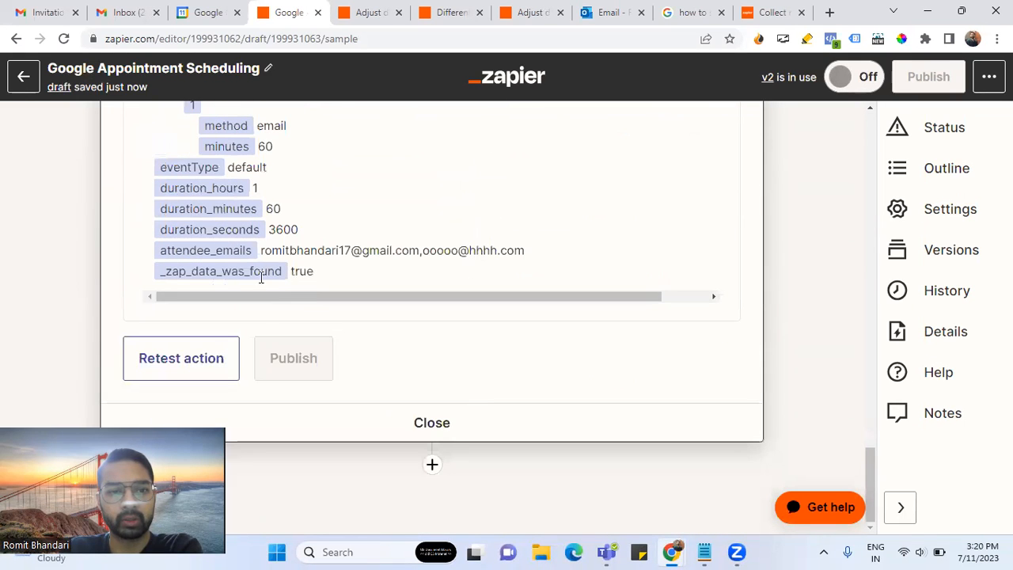
double_click(220, 273)
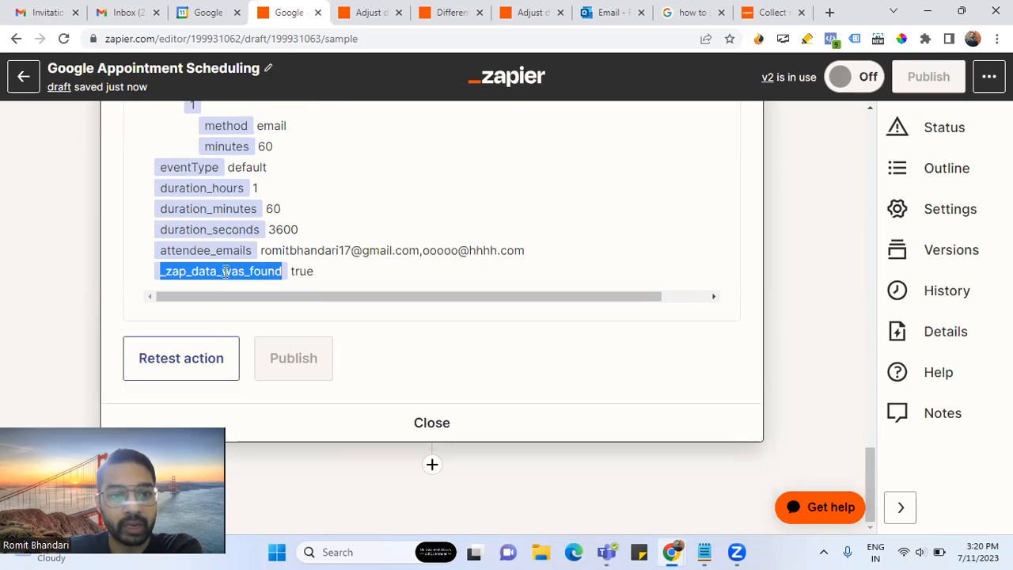
left_click_drag(324, 280, 293, 275)
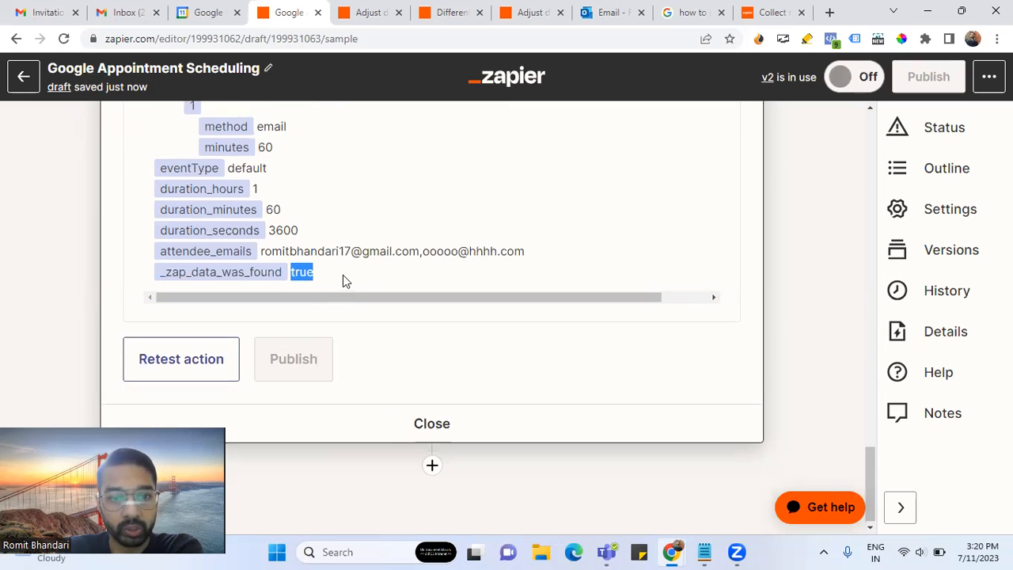
scroll(556, 364, "up", 2)
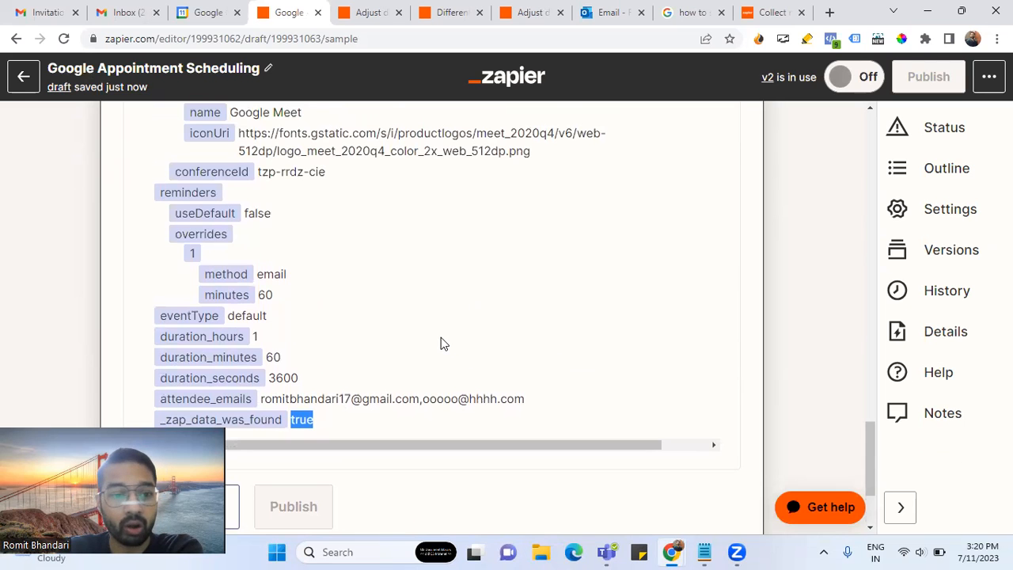
scroll(441, 339, "up", 10)
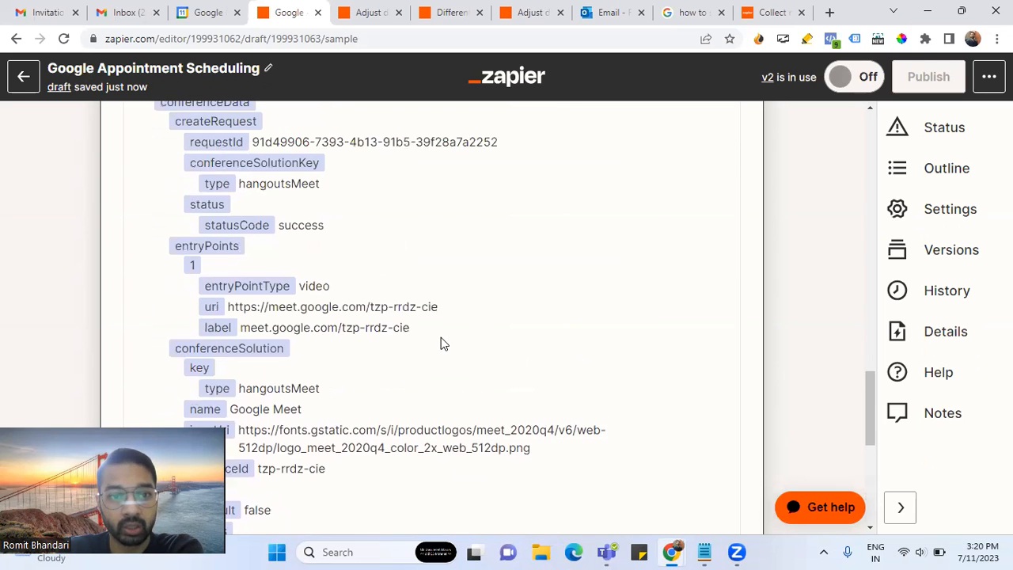
scroll(440, 337, "up", 1)
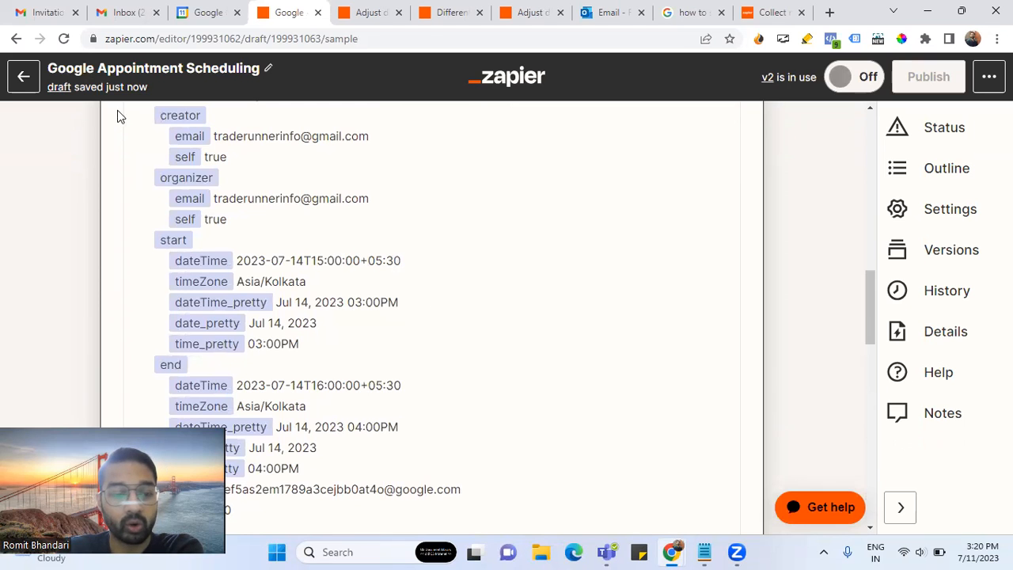
left_click(49, 14)
left_click(63, 170)
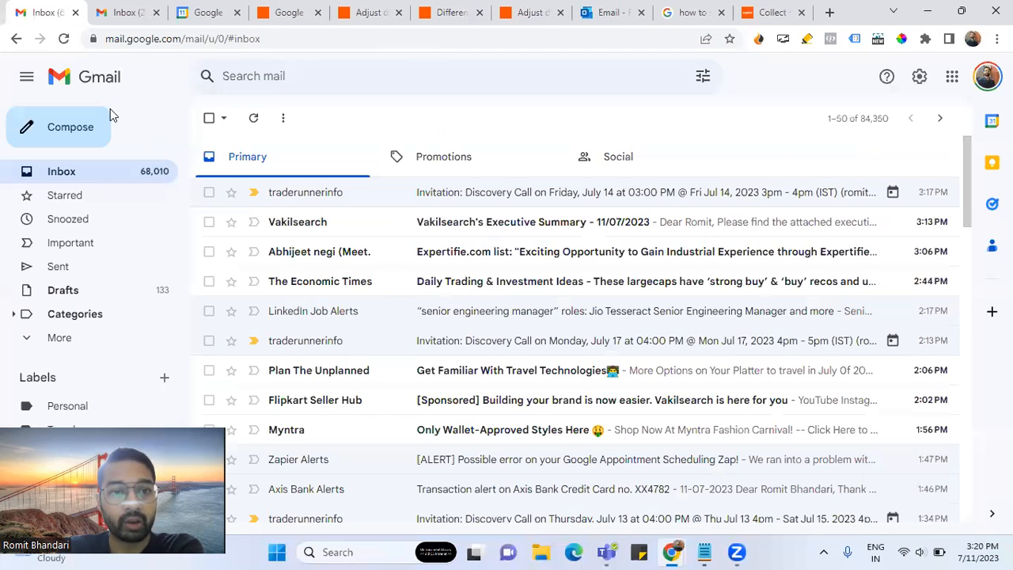
left_click(64, 39)
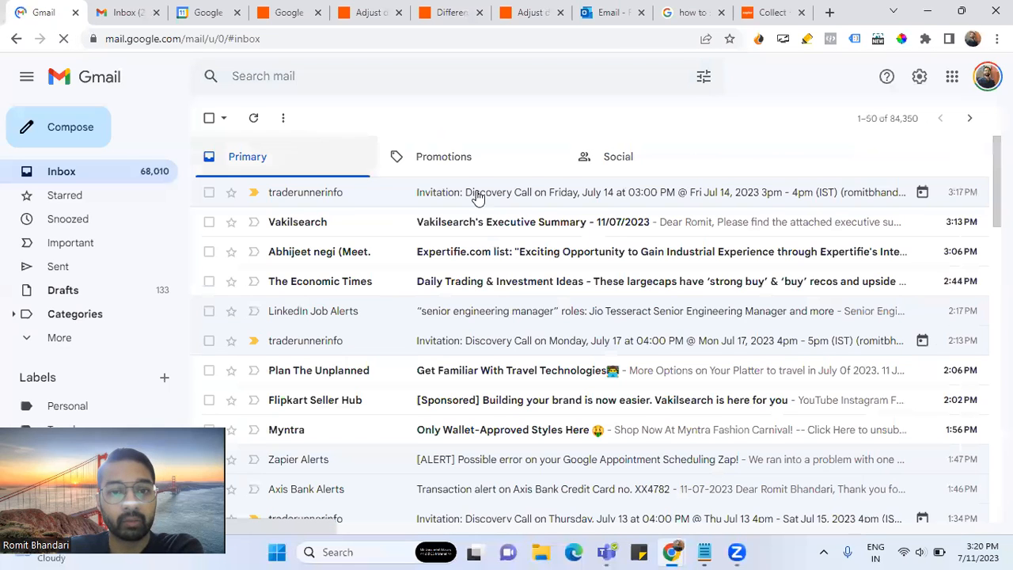
left_click(289, 12)
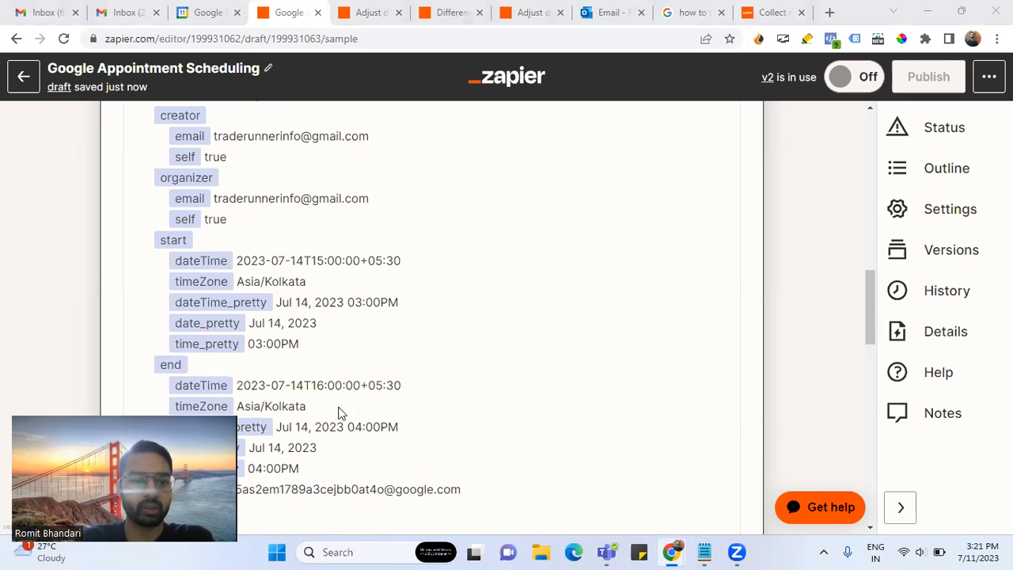
- Scroll through the Find Event test output, confirming _zap_data_was_found reads true
scroll(354, 404, "down", 5)
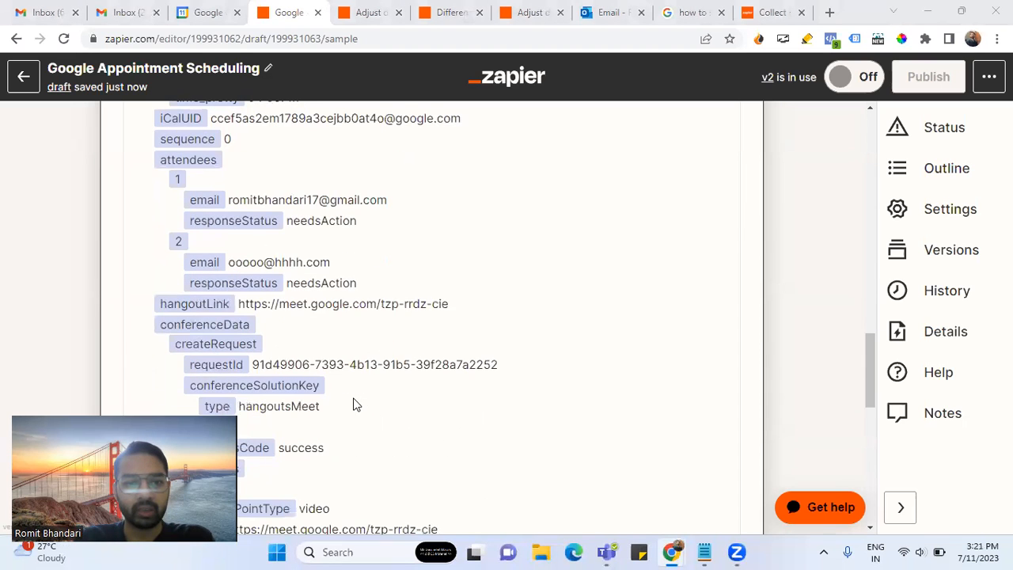
scroll(354, 404, "up", 10)
scroll(354, 404, "up", 2)
scroll(353, 404, "down", 2)
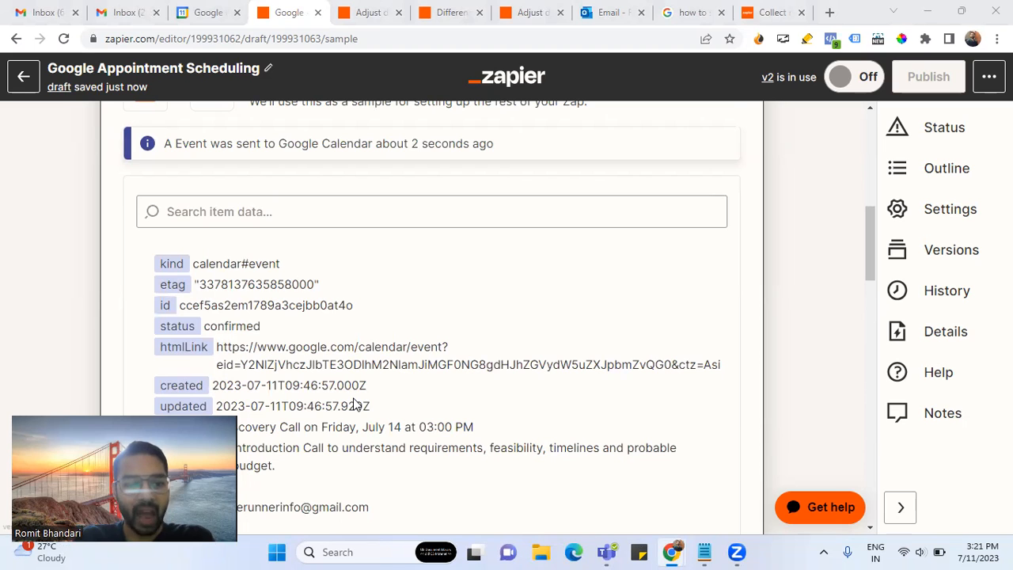
scroll(354, 404, "down", 10)
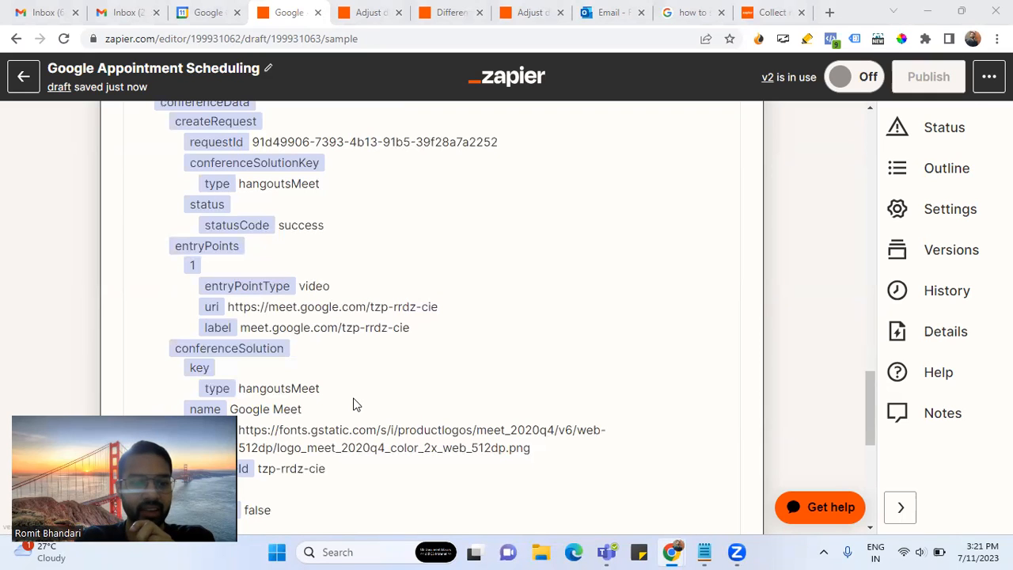
scroll(416, 403, "down", 2)
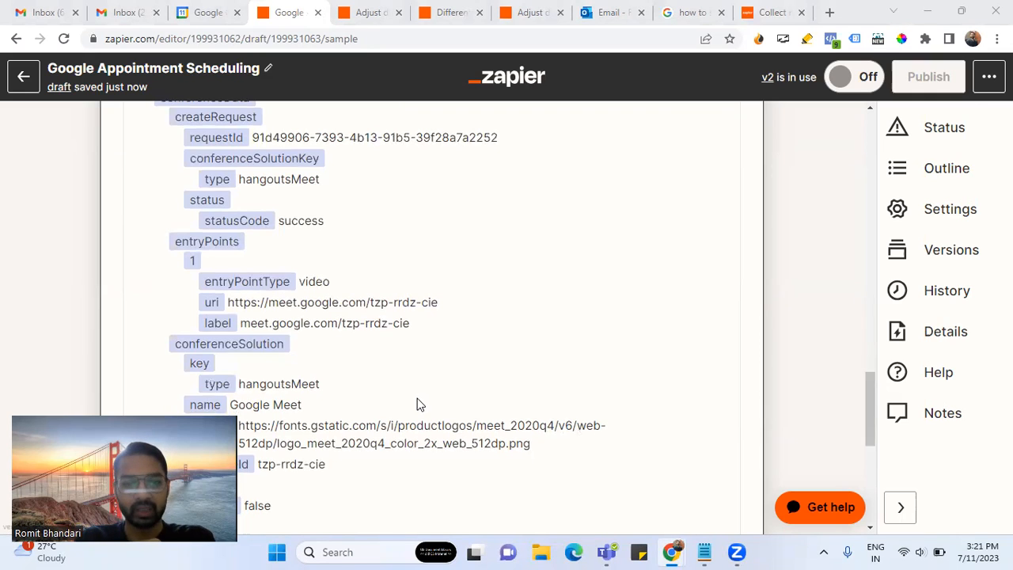
scroll(419, 404, "down", 4)
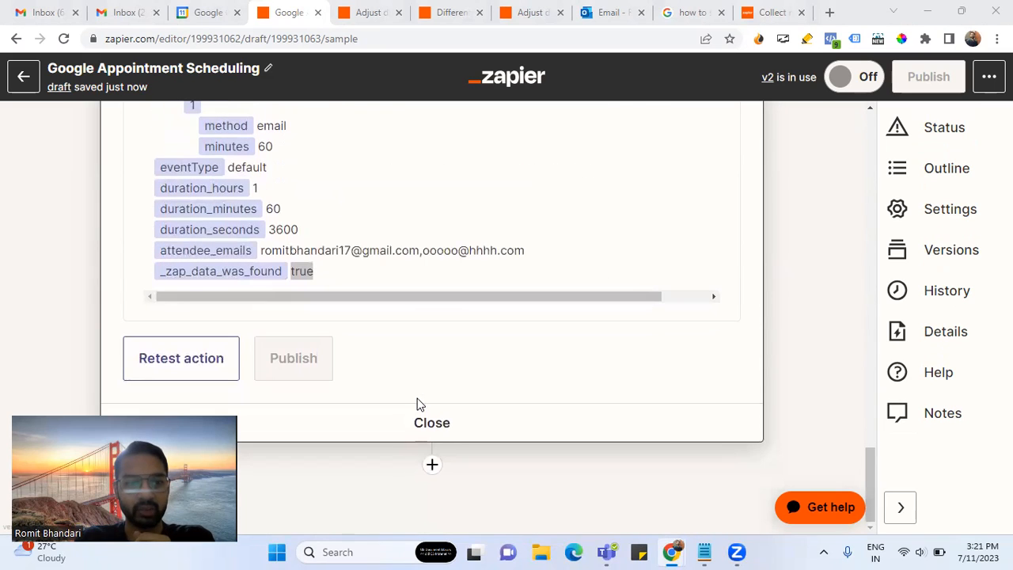
left_click(387, 225)
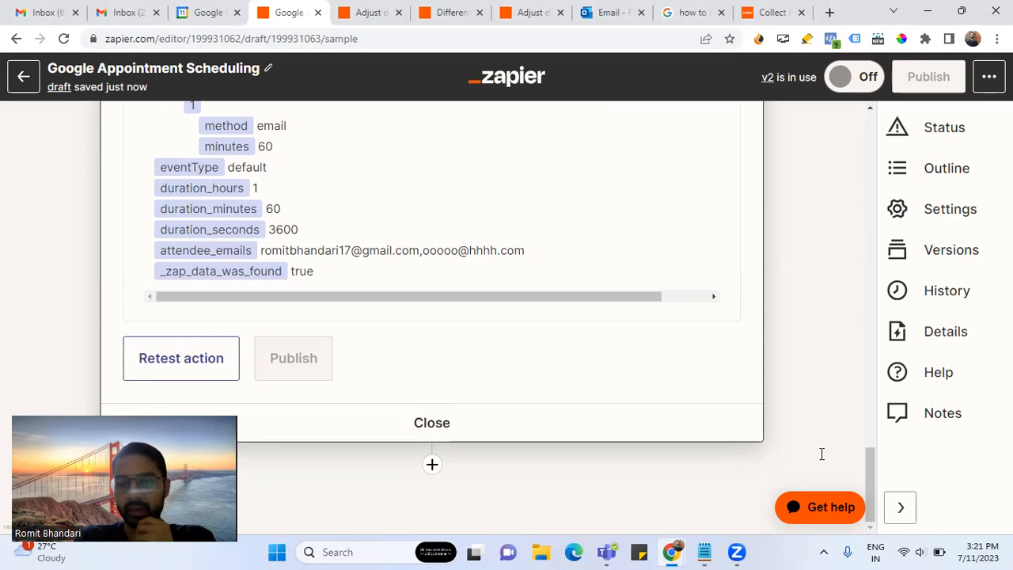
key("alt+Tab")
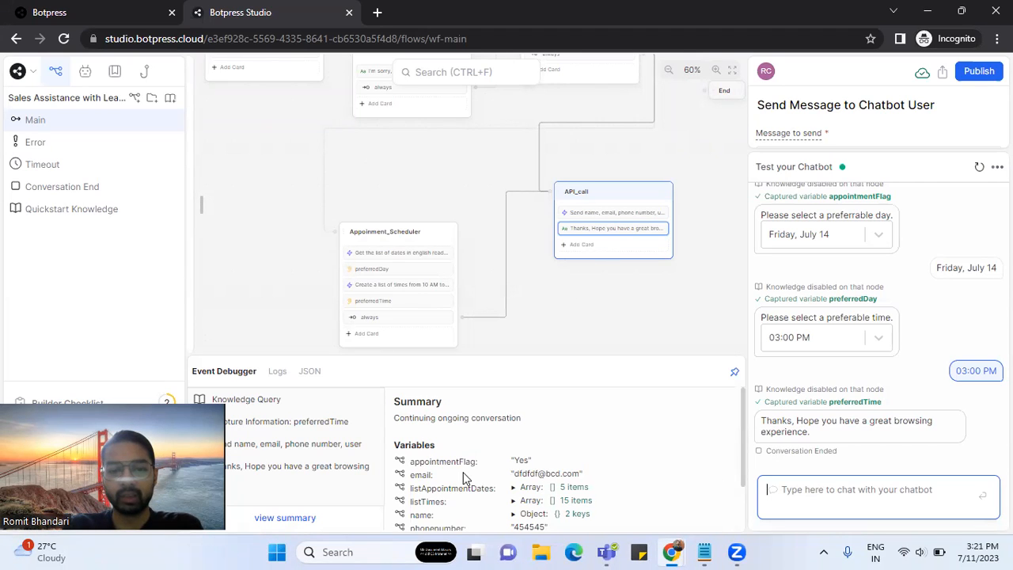
- Inspect the API call event's variables and its logged webhook request body and 200 response
scroll(463, 475, "down", 2)
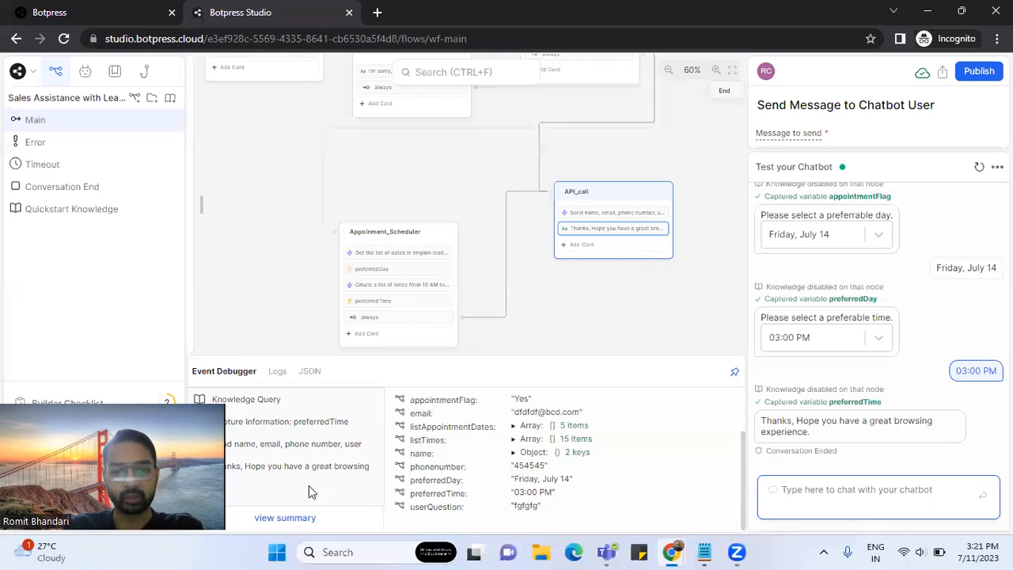
left_click(278, 447)
scroll(511, 481, "down", 3)
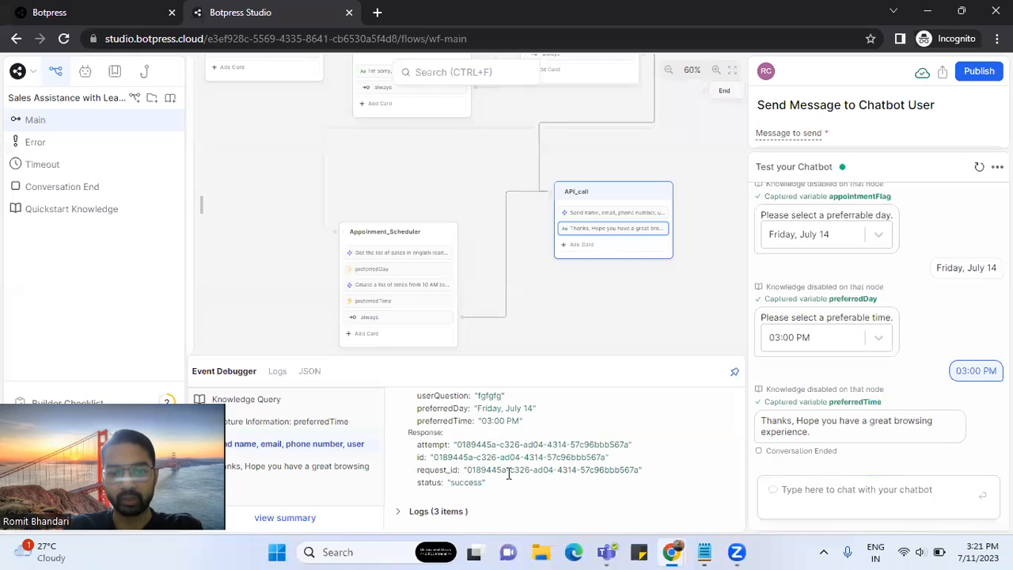
left_click(443, 509)
left_click_drag(398, 456, 651, 513)
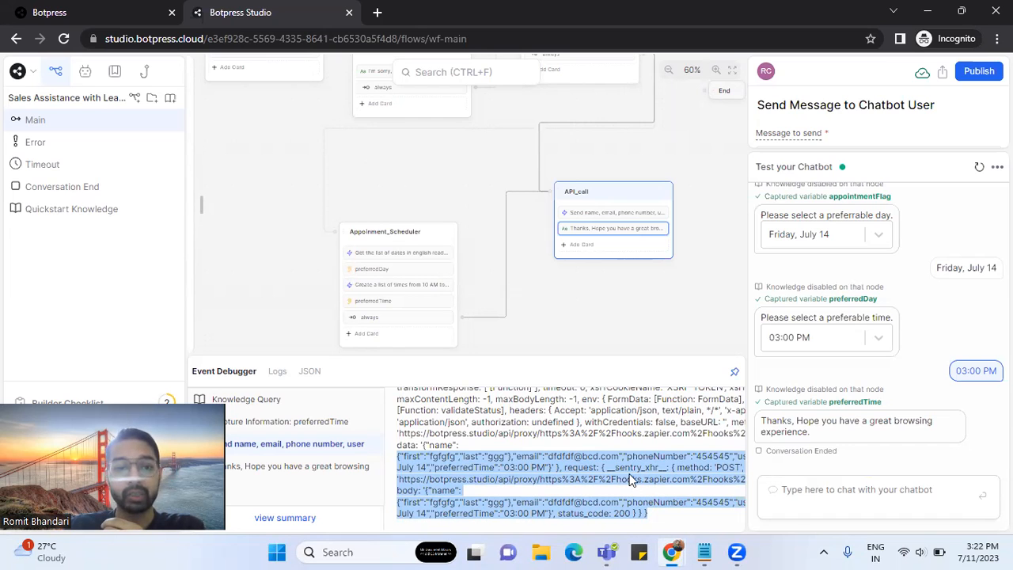
key("alt+Tab")
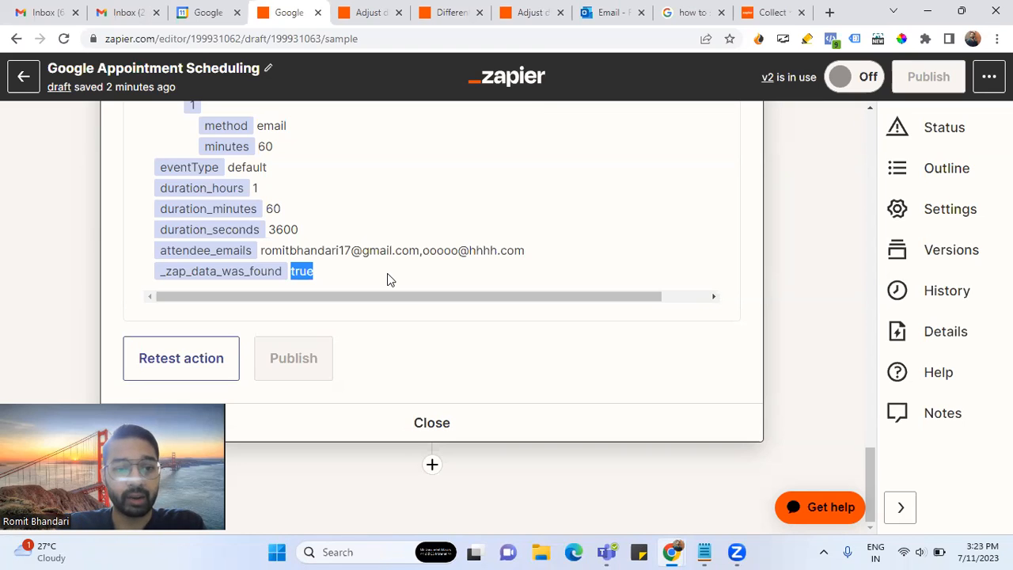
- Highlight the event fields and the _zap_data_was_found value true in step 3's output
left_click_drag(368, 272, 156, 153)
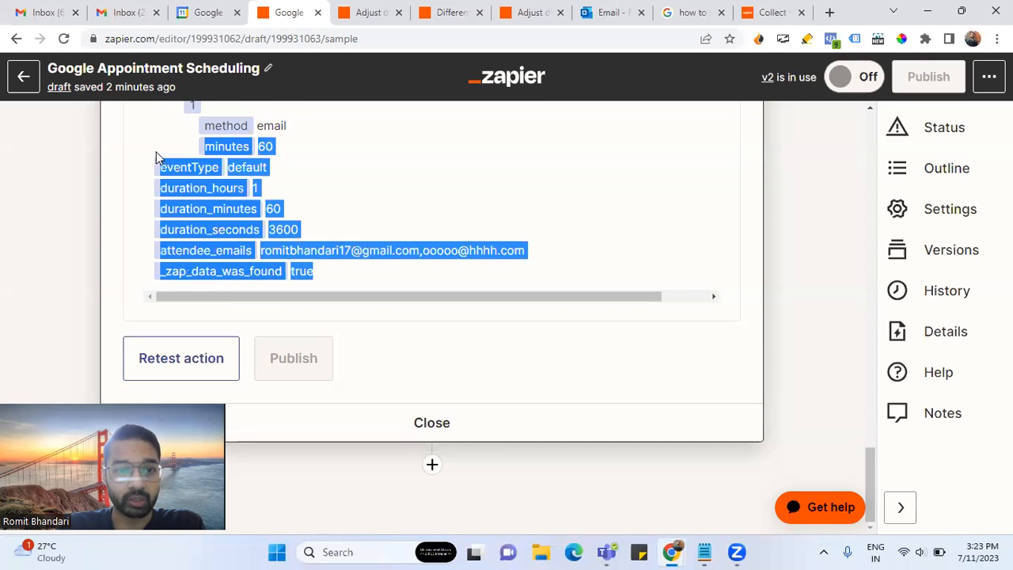
scroll(314, 201, "up", 10)
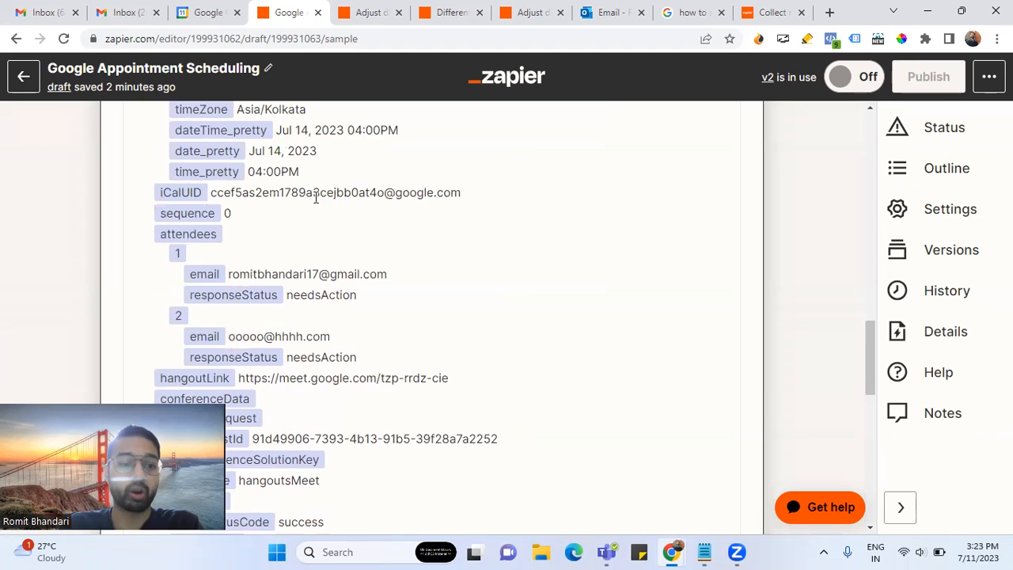
scroll(413, 402, "down", 10)
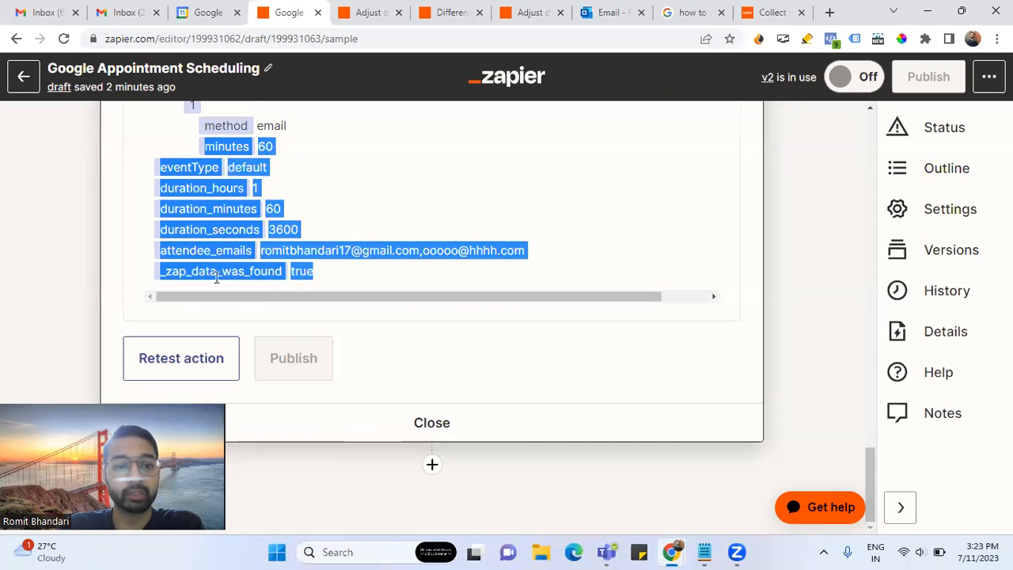
double_click(266, 270)
left_click(330, 280)
left_click_drag(330, 280, 283, 271)
left_click(272, 270)
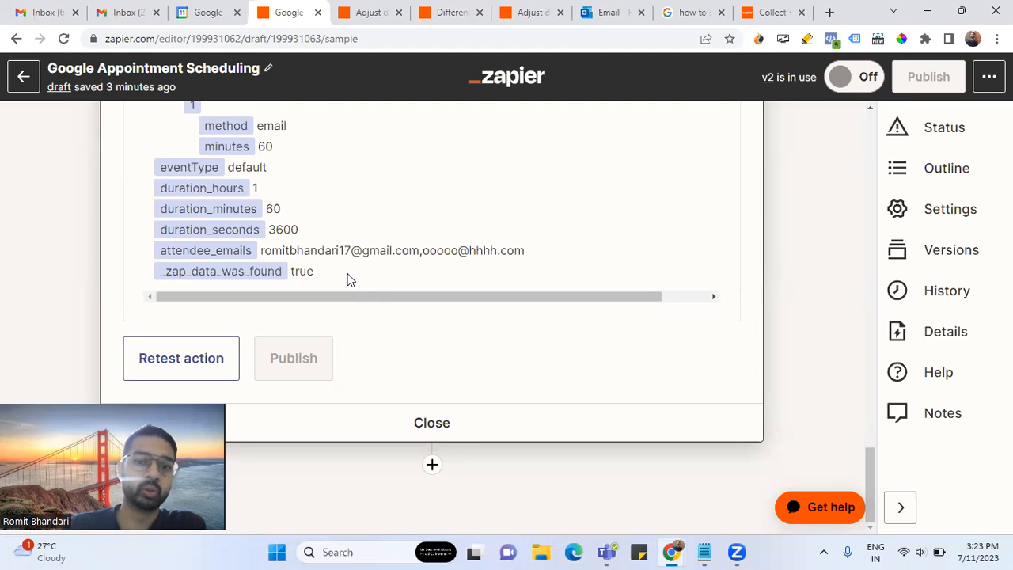
- Scroll through the rest of the output, then bring up the date/time modifiers help article
scroll(371, 267, "up", 15)
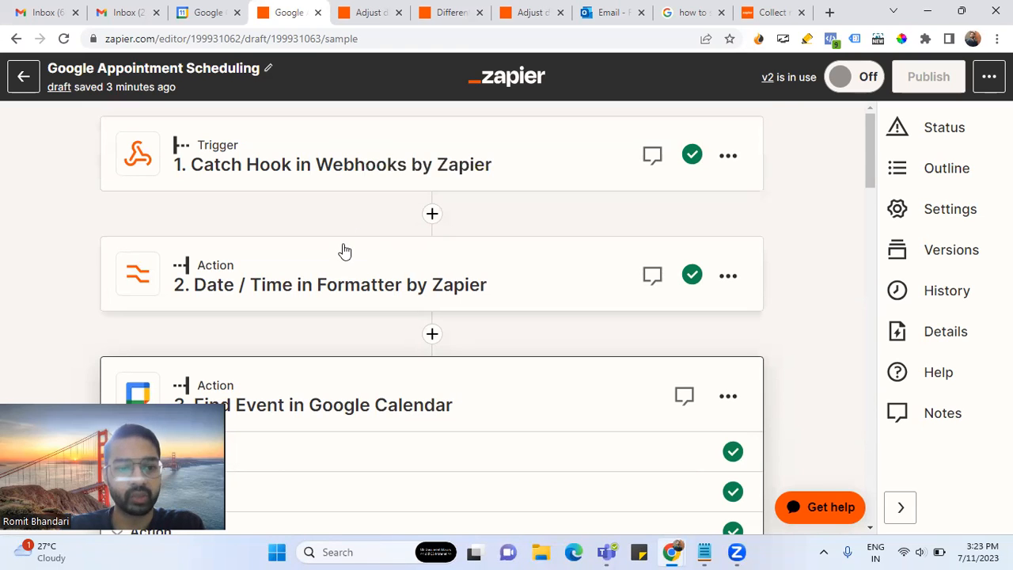
scroll(336, 343, "down", 12)
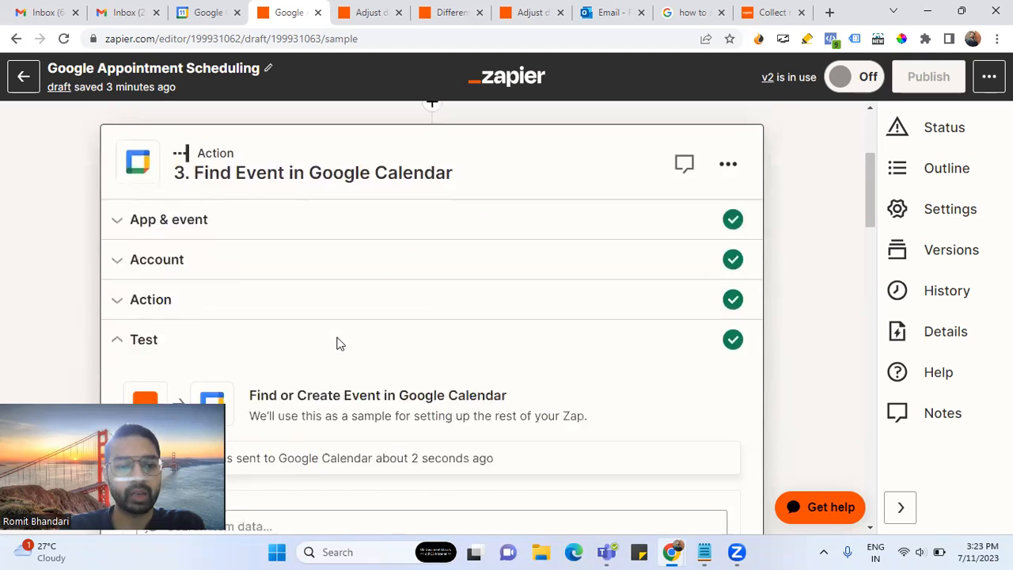
scroll(336, 343, "up", 6)
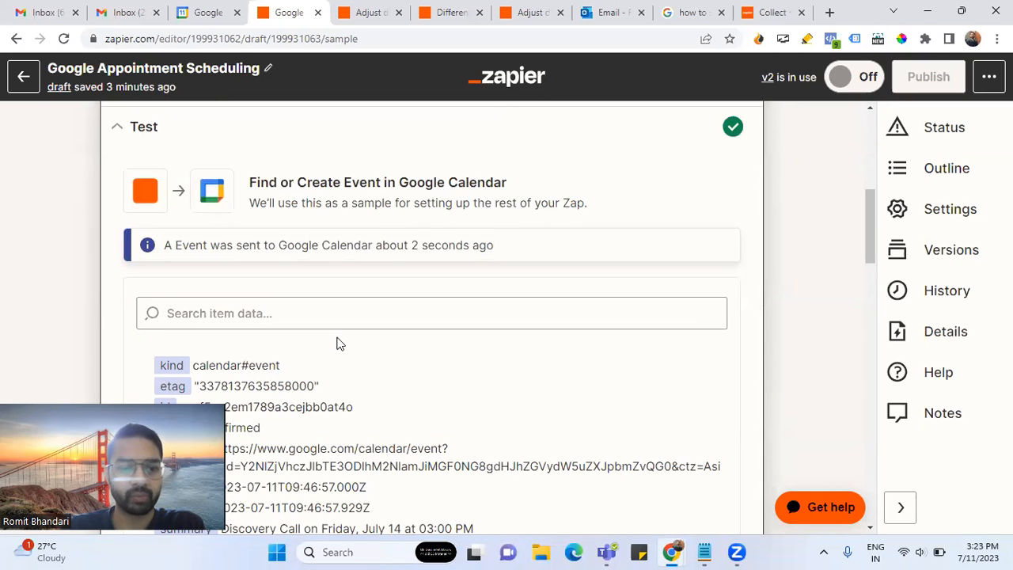
scroll(336, 342, "down", 15)
scroll(336, 343, "down", 10)
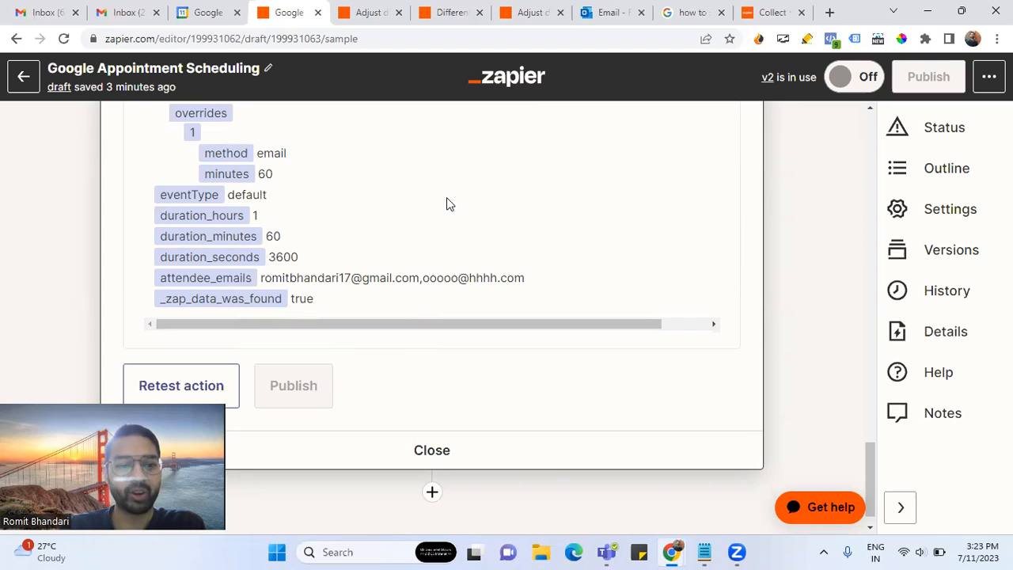
left_click(530, 18)
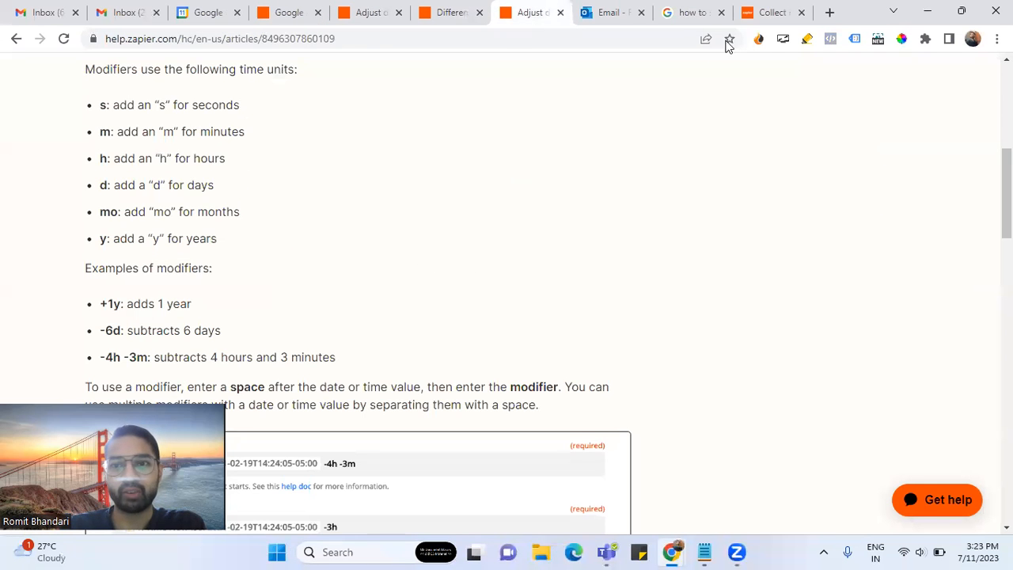
- Open the 'Collect responses' community thread and highlight its question
left_click(769, 13)
scroll(407, 323, "down", 2)
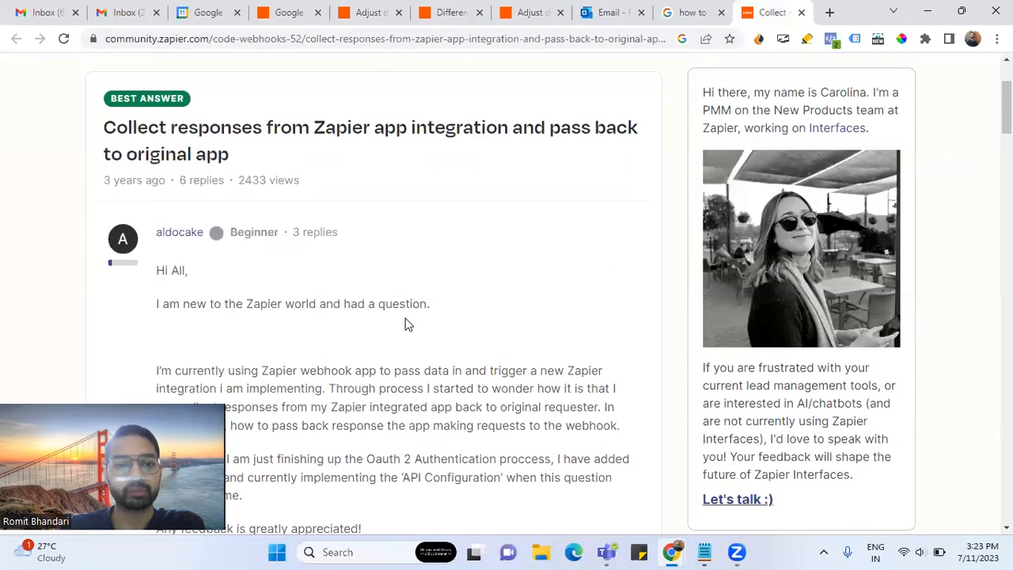
scroll(407, 323, "down", 2)
left_click_drag(158, 222, 384, 384)
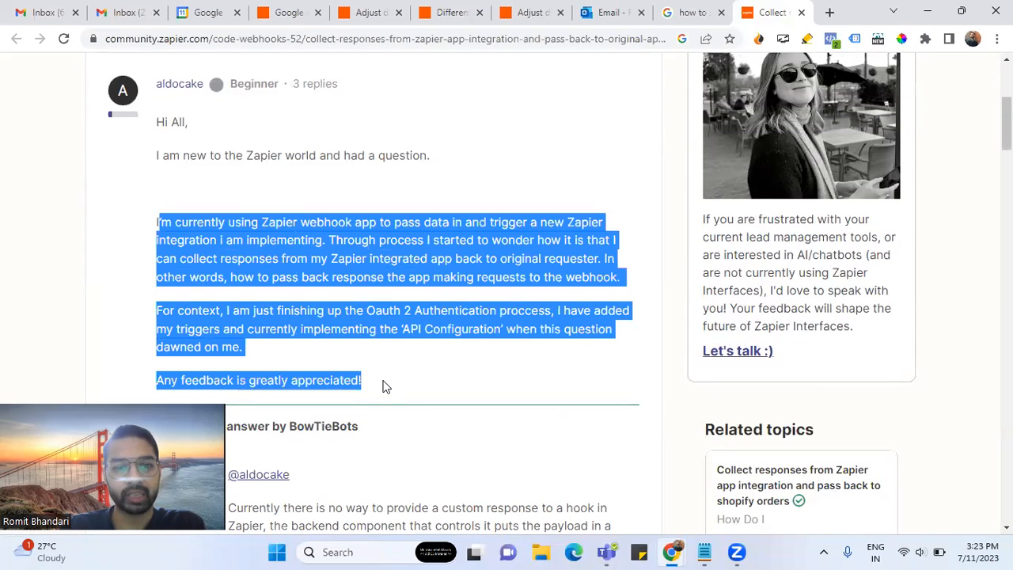
left_click(455, 362)
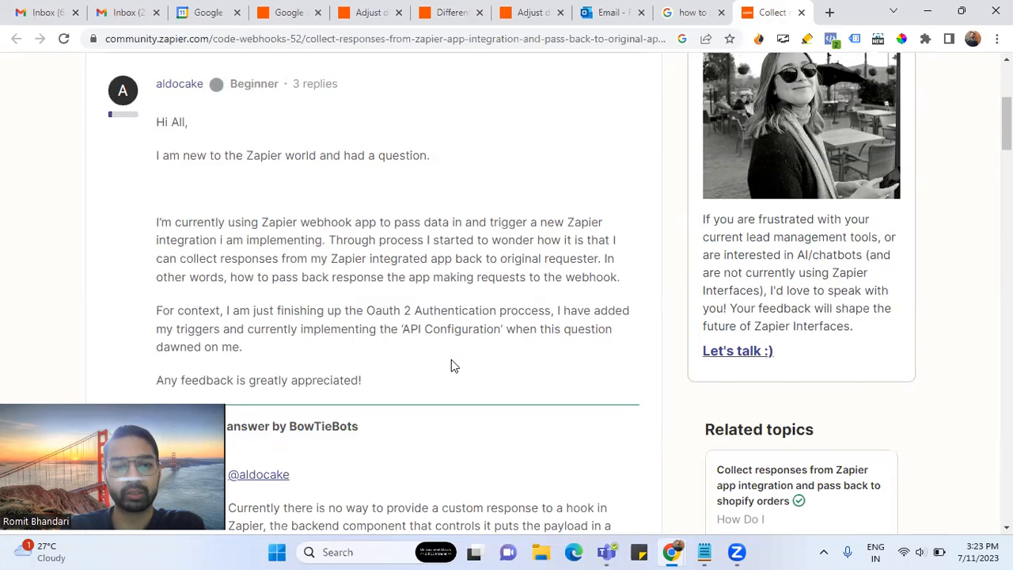
- Highlight the best answer explaining that custom webhook responses aren't possible
scroll(453, 365, "down", 4)
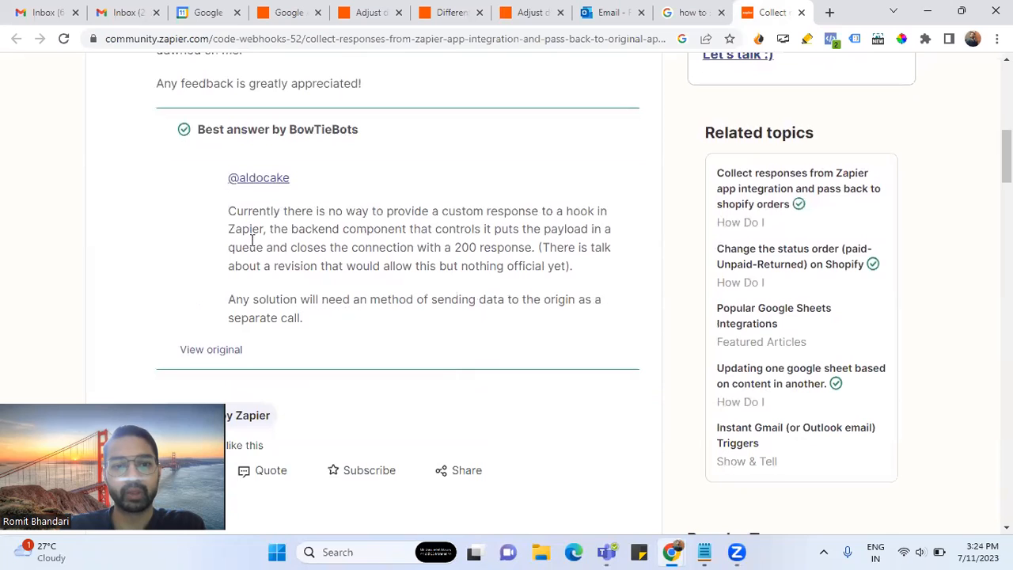
left_click_drag(229, 212, 317, 319)
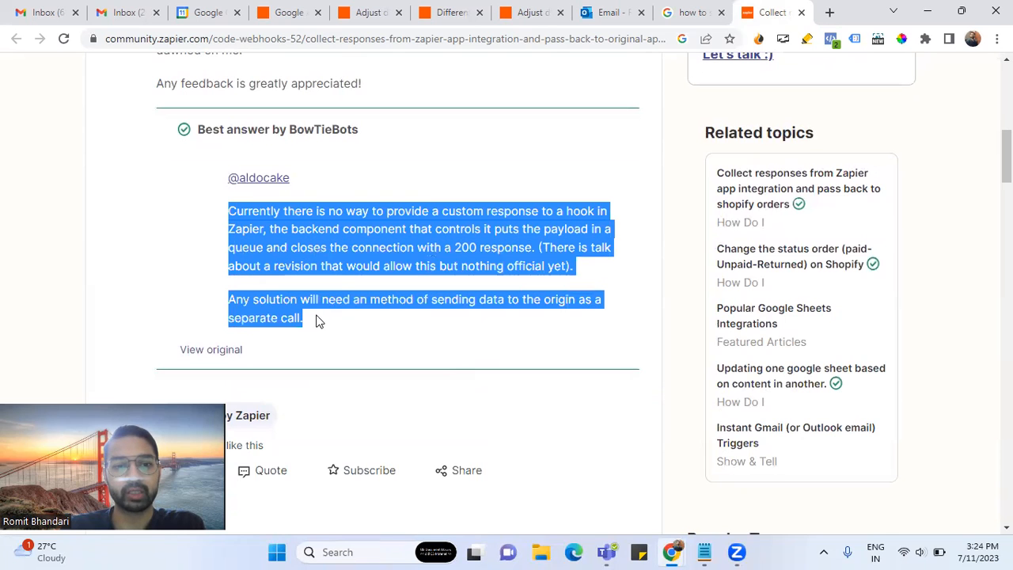
left_click(397, 364)
left_click_drag(295, 211, 606, 286)
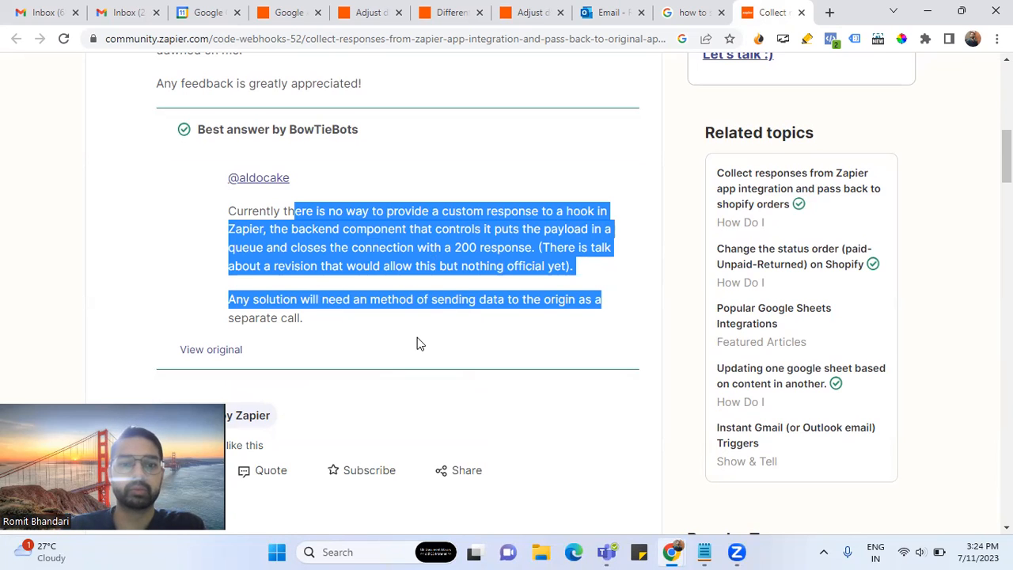
left_click(417, 337)
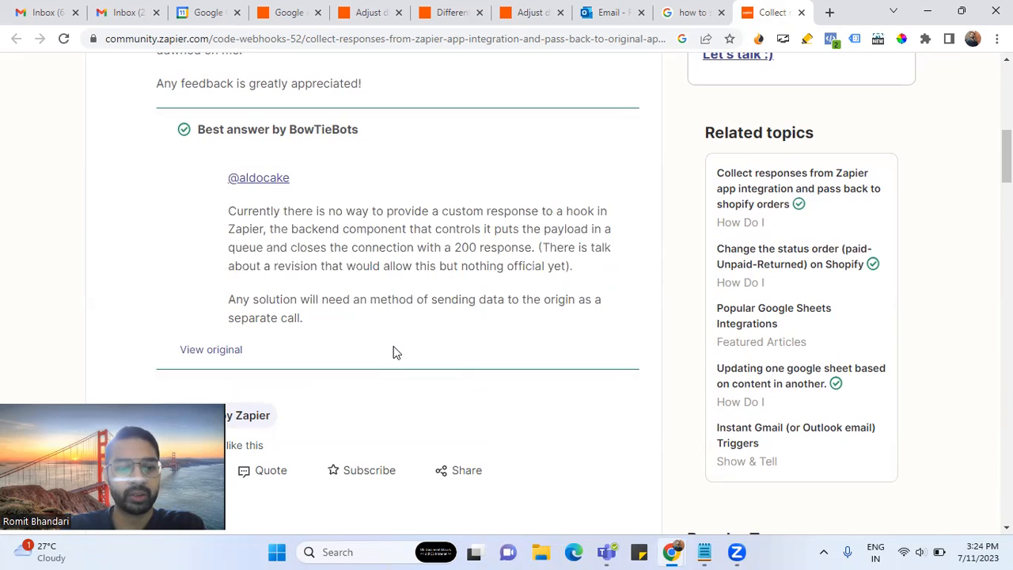